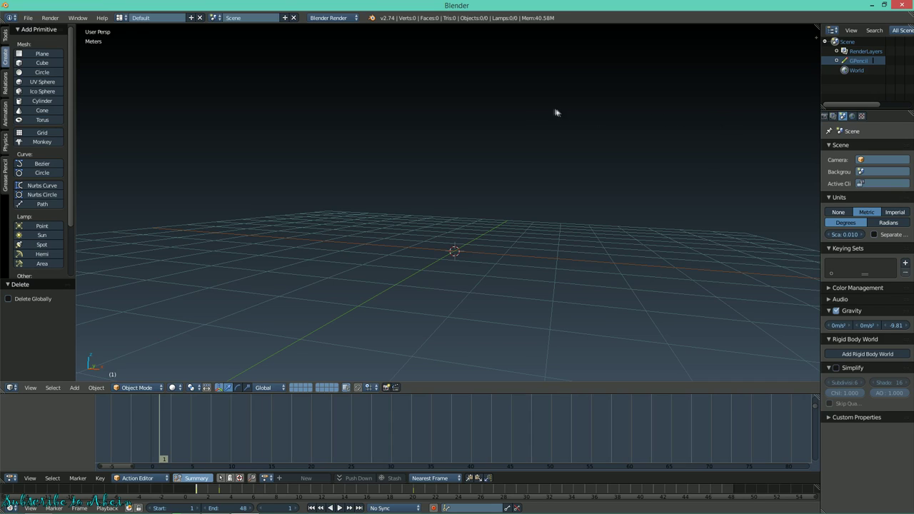
- Open the user preferences and, in the input settings, try selecting with Right before setting Select With back to Left
left_click(27, 18)
left_click(63, 127)
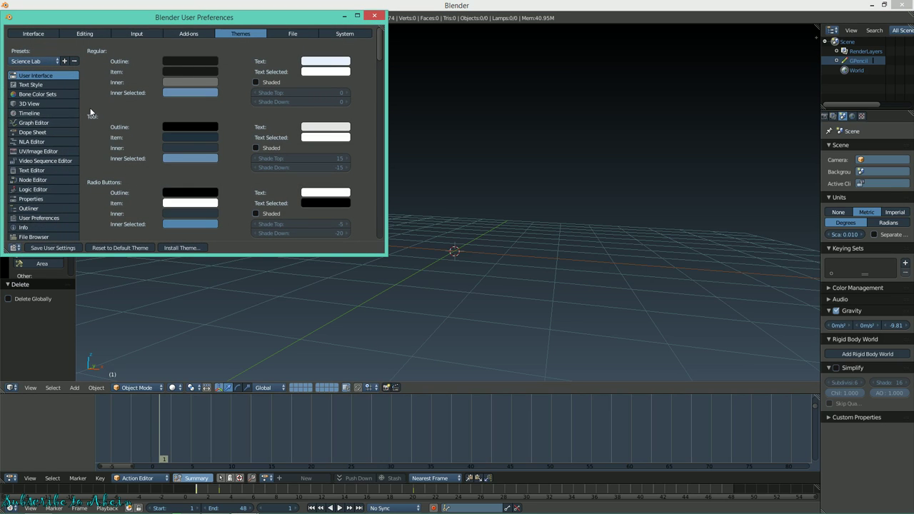
left_click(126, 34)
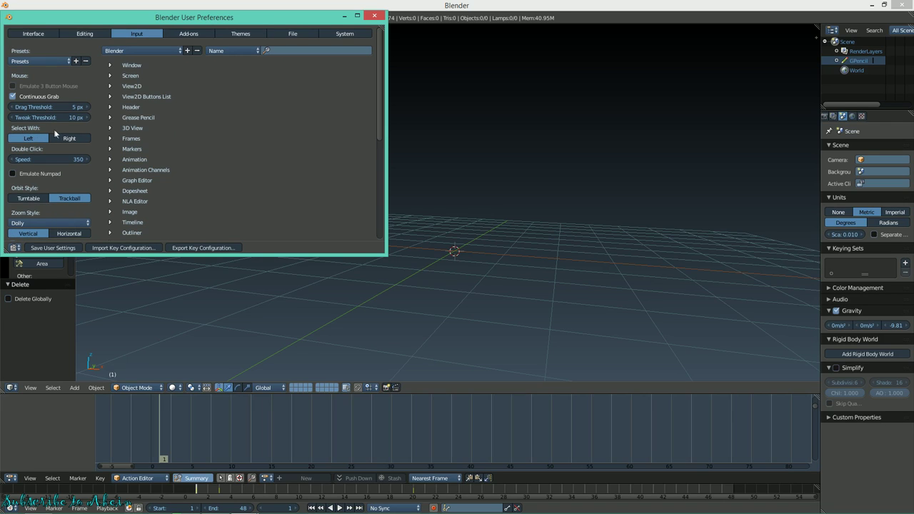
left_click(70, 139)
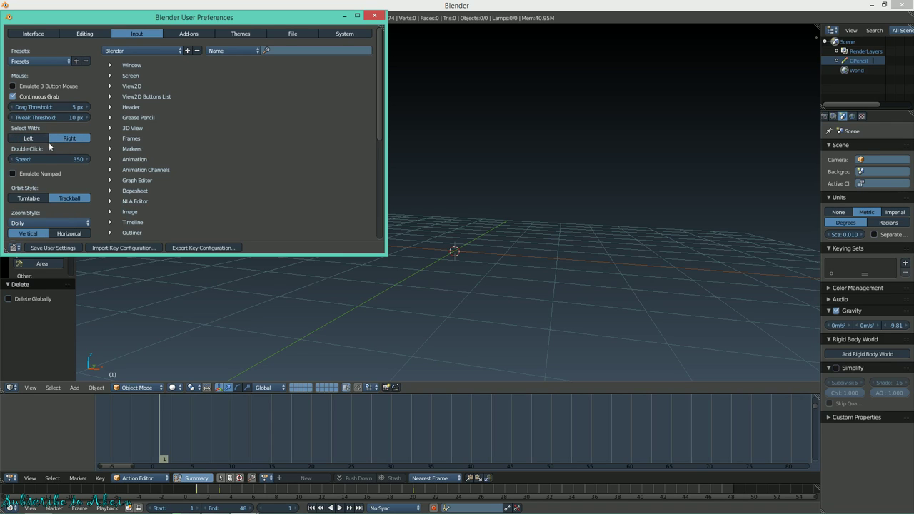
left_click(45, 138)
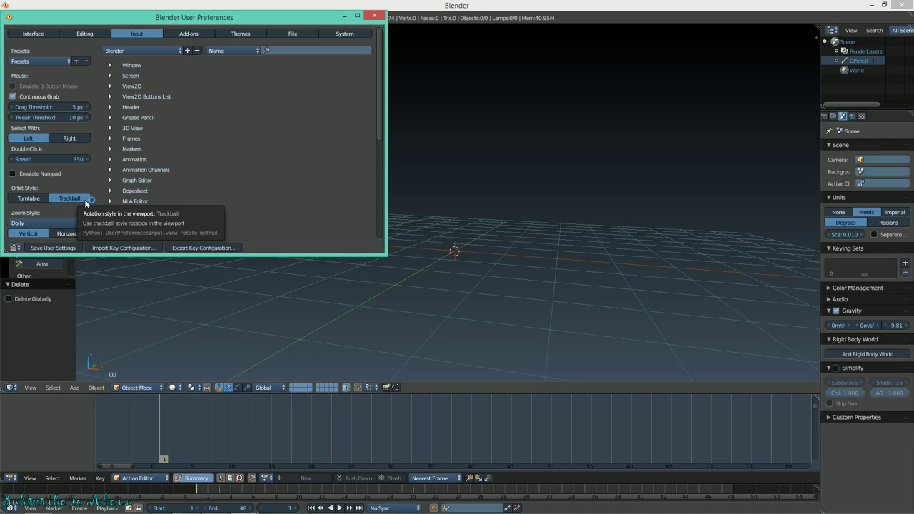
scroll(75, 162, "down", 6)
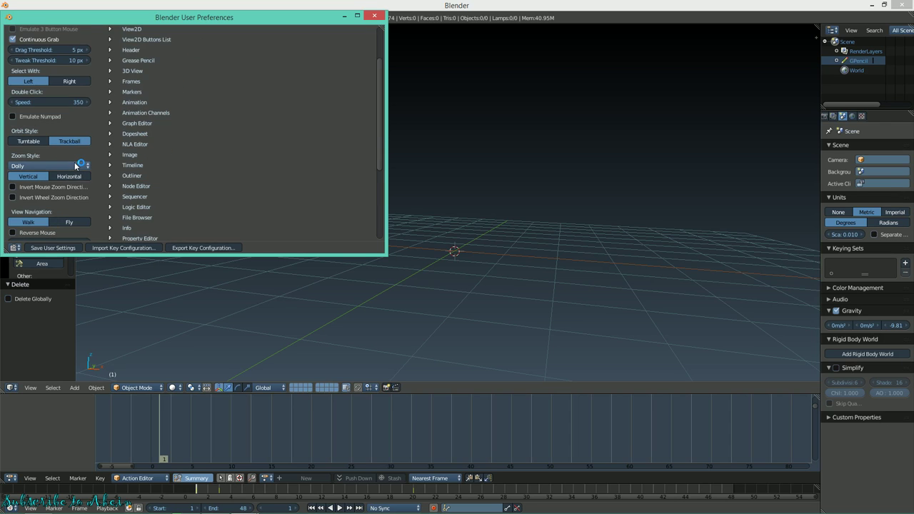
scroll(75, 162, "up", 6)
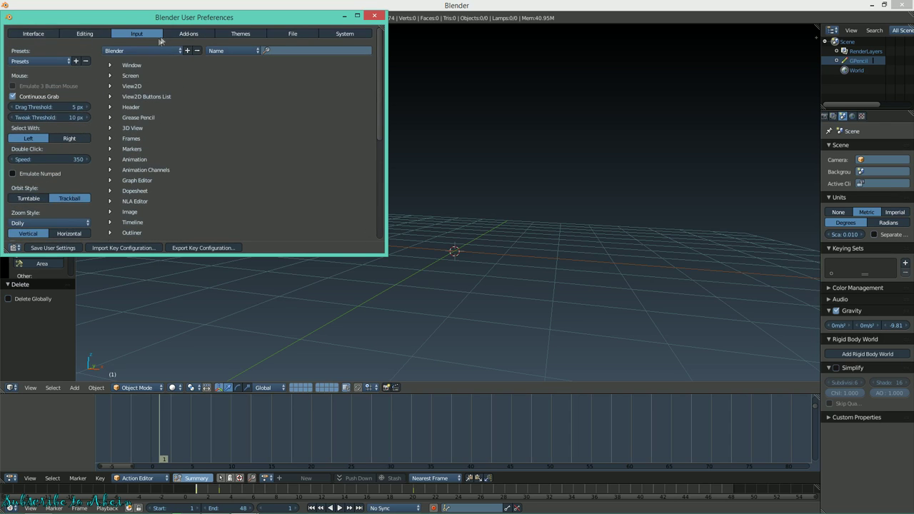
- Examine the full list of Community add-ons in the user preferences to see which ones are enabled
left_click(182, 34)
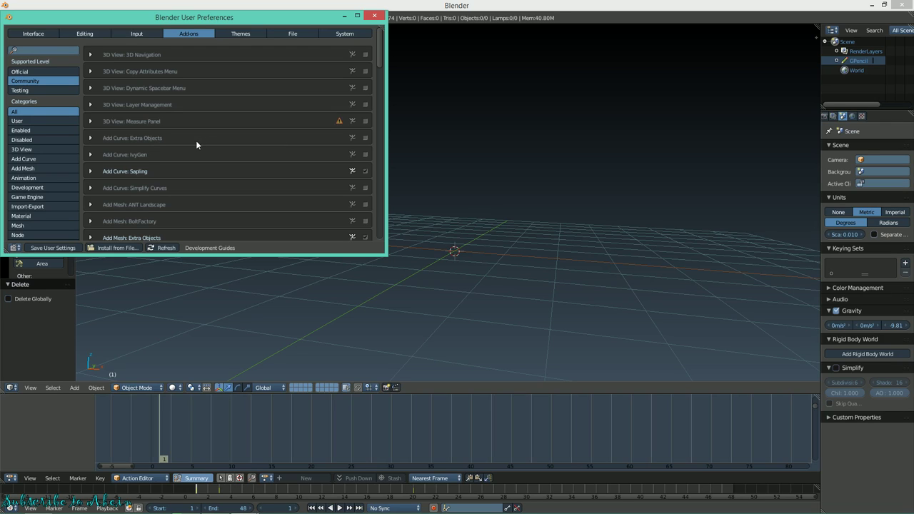
scroll(187, 158, "down", 3)
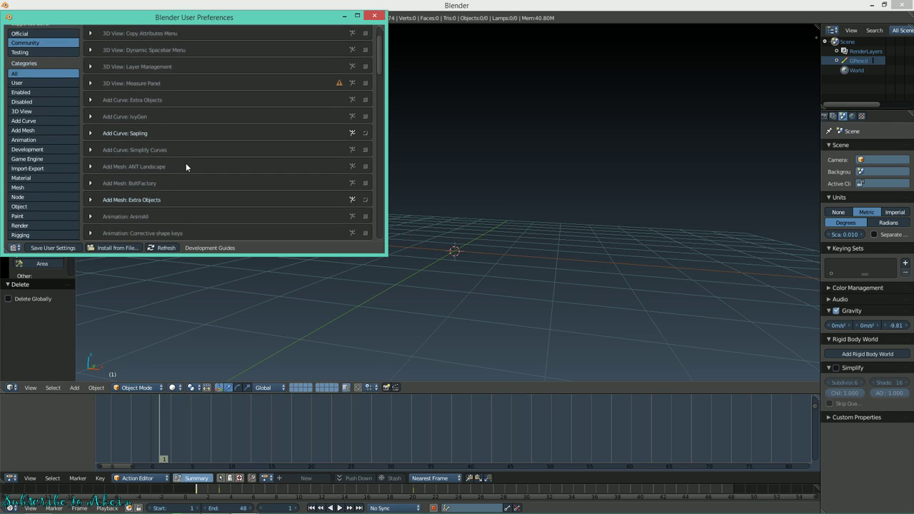
scroll(169, 209, "down", 5)
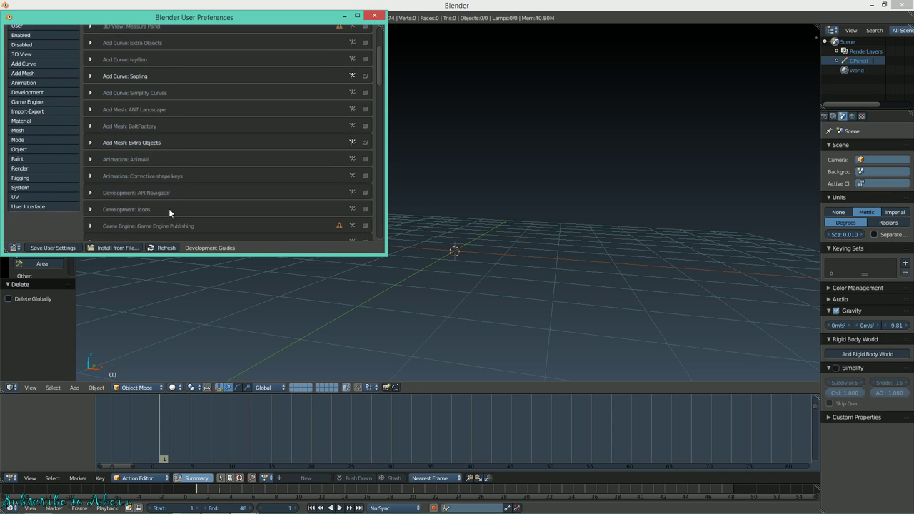
scroll(167, 209, "down", 5)
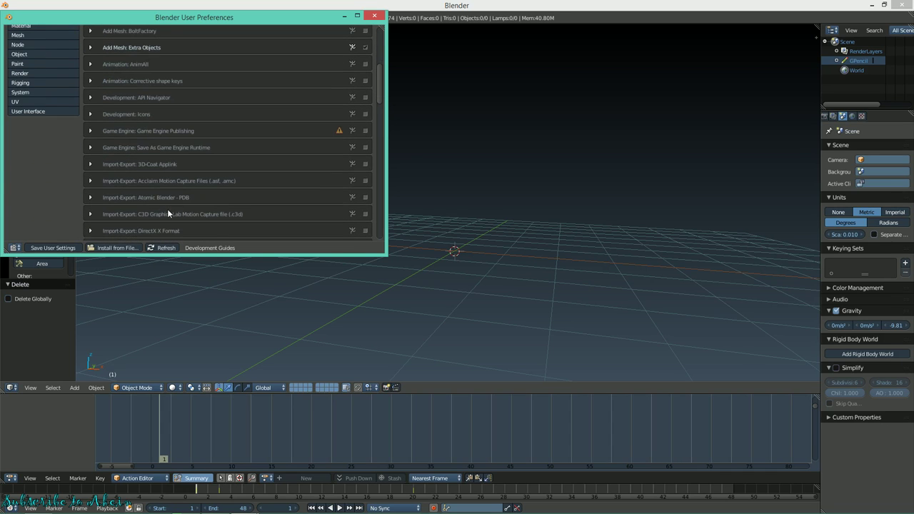
scroll(167, 209, "down", 6)
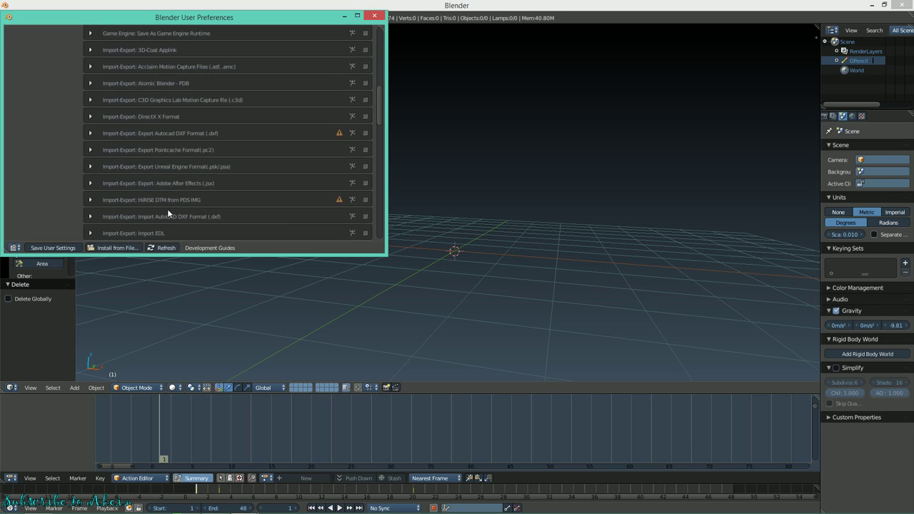
scroll(168, 210, "down", 5)
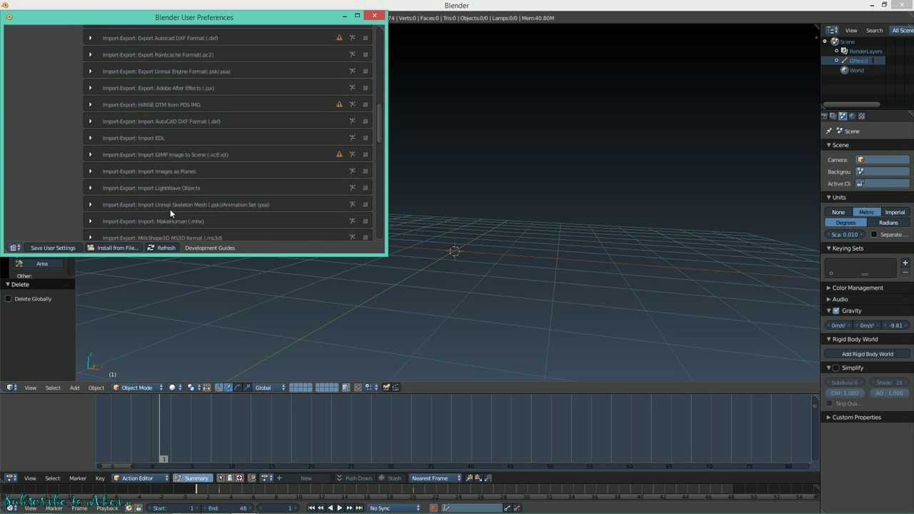
scroll(170, 212, "down", 4)
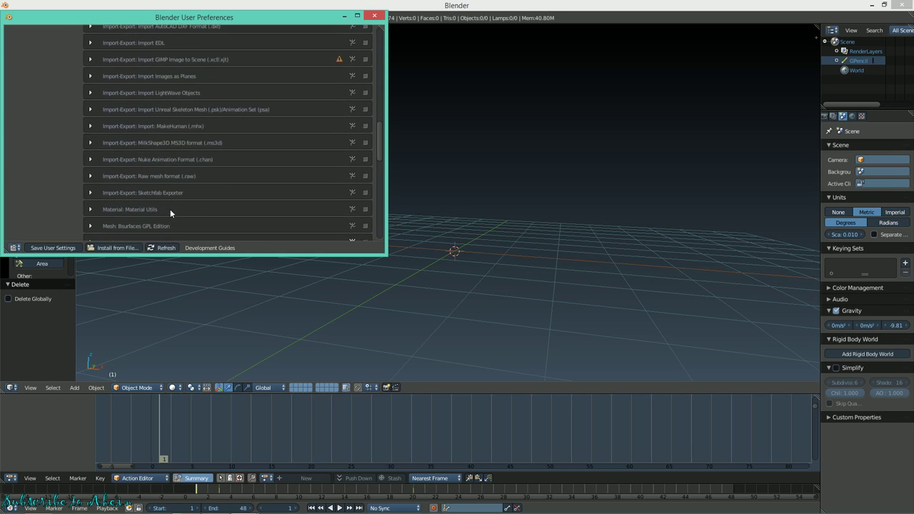
scroll(136, 204, "down", 2)
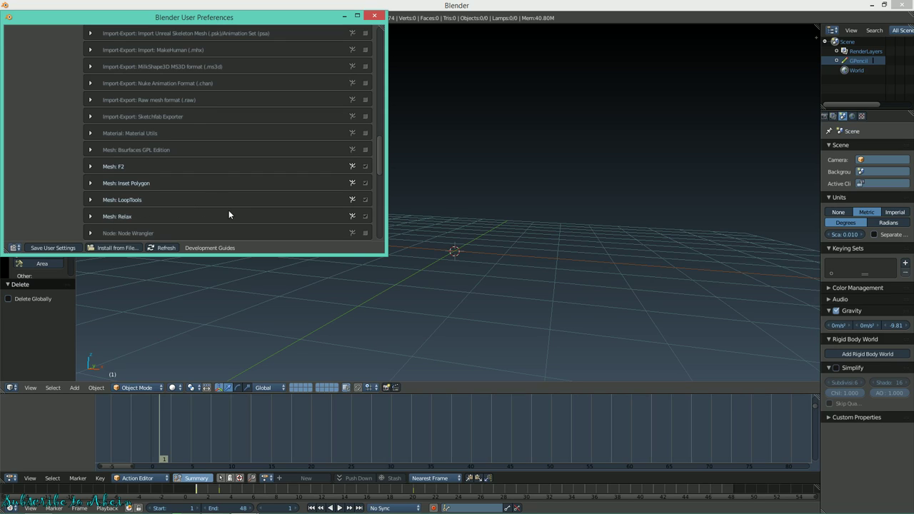
scroll(232, 207, "down", 2)
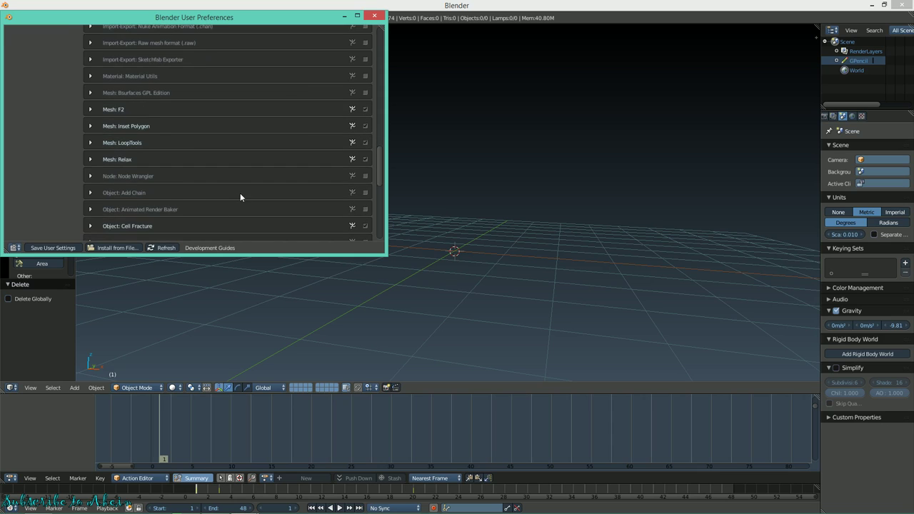
scroll(225, 214, "down", 1)
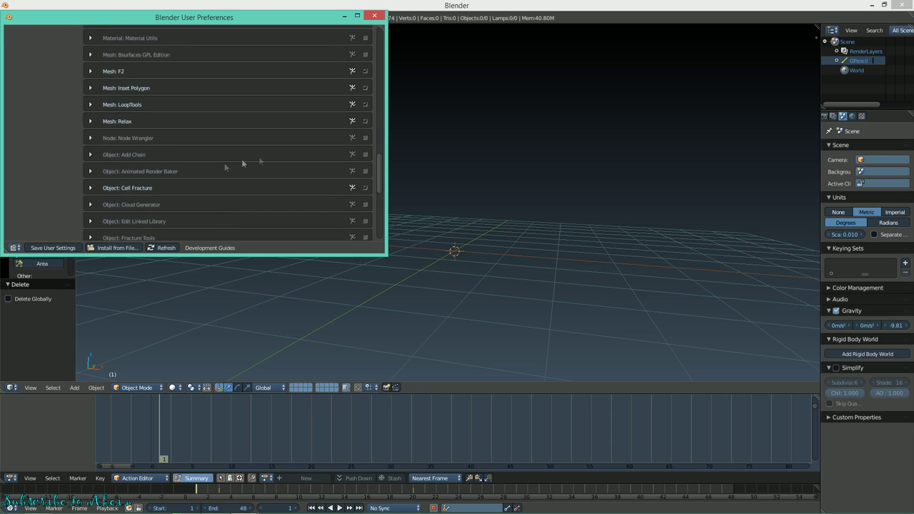
scroll(211, 199, "down", 2)
scroll(208, 196, "down", 5)
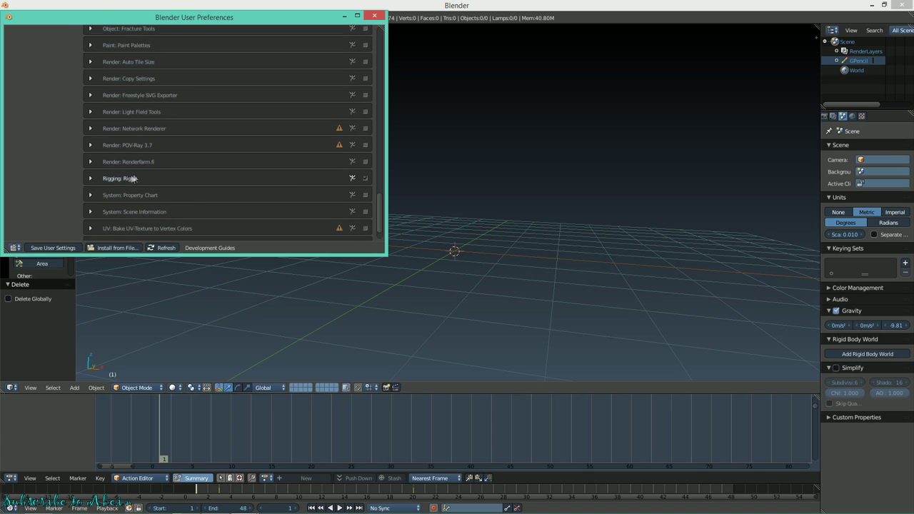
scroll(143, 177, "down", 1)
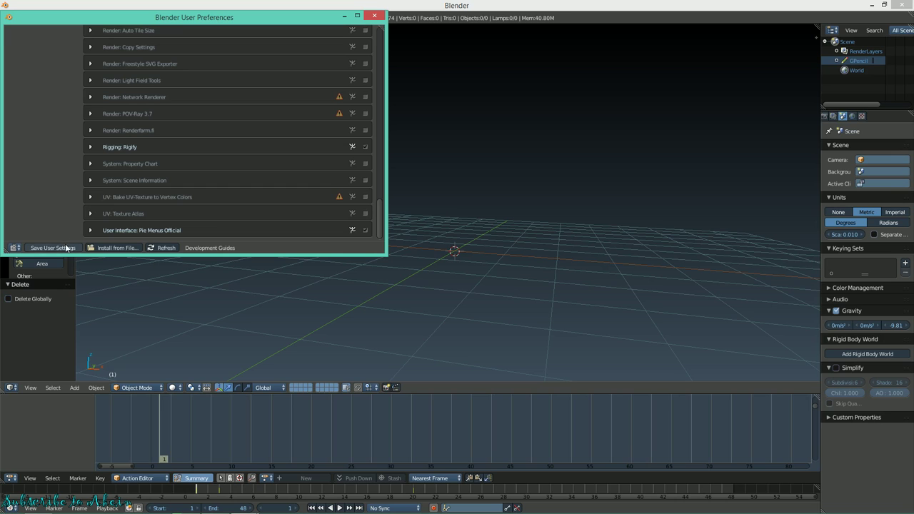
scroll(151, 123, "up", 10)
scroll(166, 88, "up", 15)
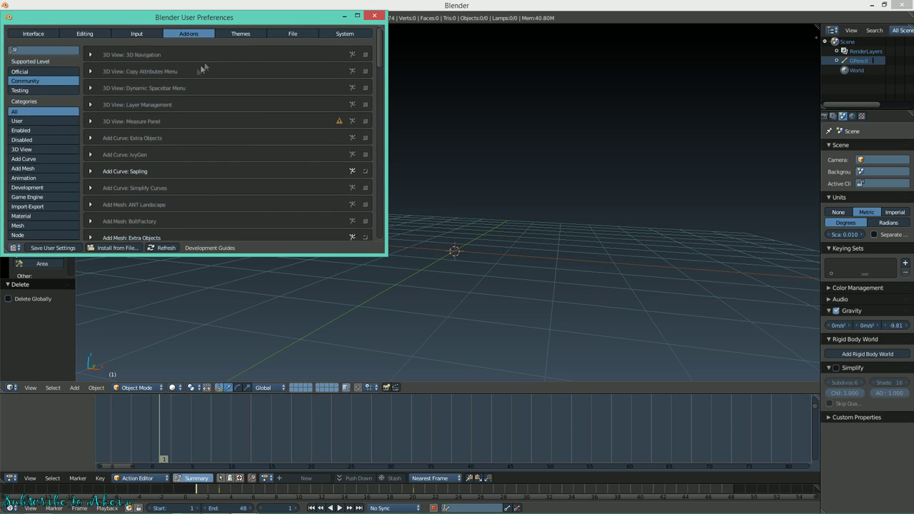
- Review the File, System, Editing and Interface preferences, including the compute device used for rendering
left_click(291, 33)
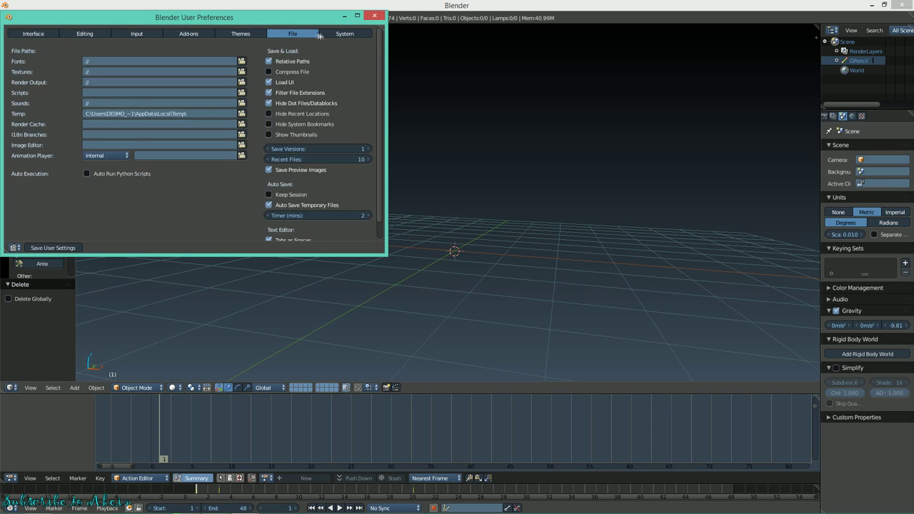
left_click(345, 34)
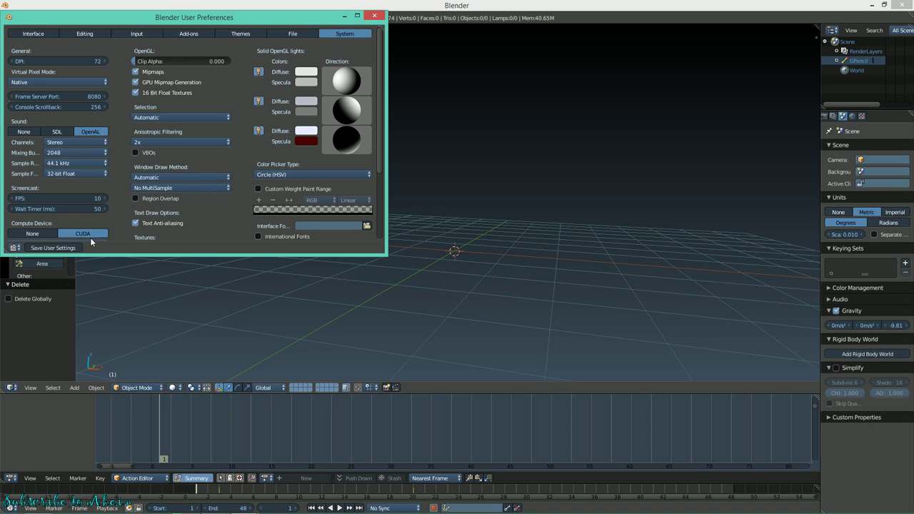
scroll(105, 226, "down", 2)
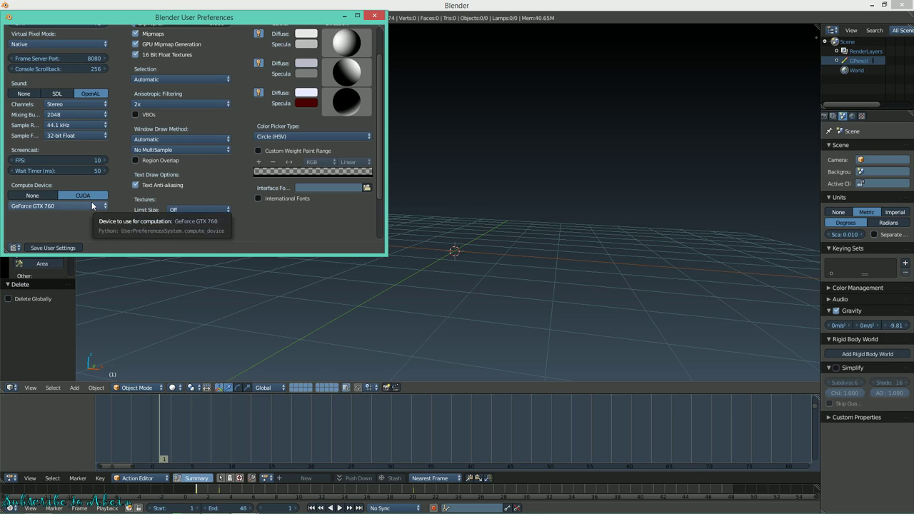
scroll(91, 204, "up", 2)
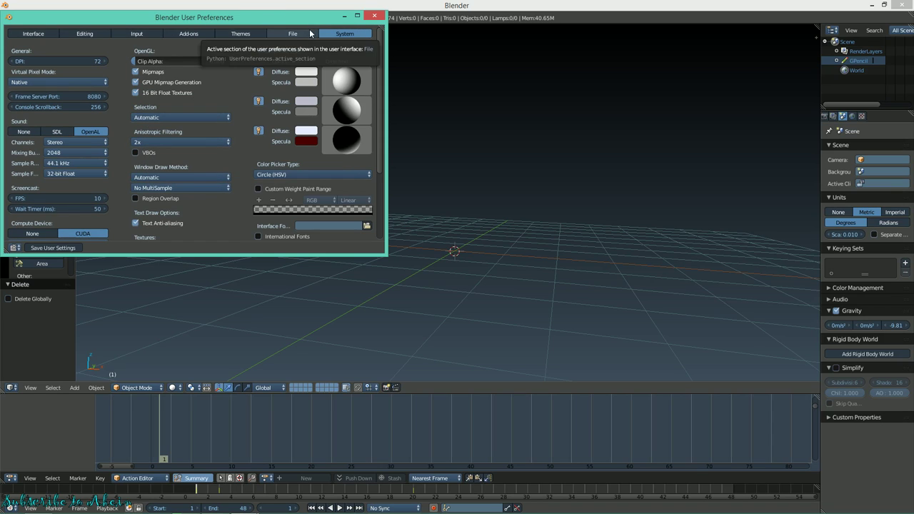
left_click(90, 34)
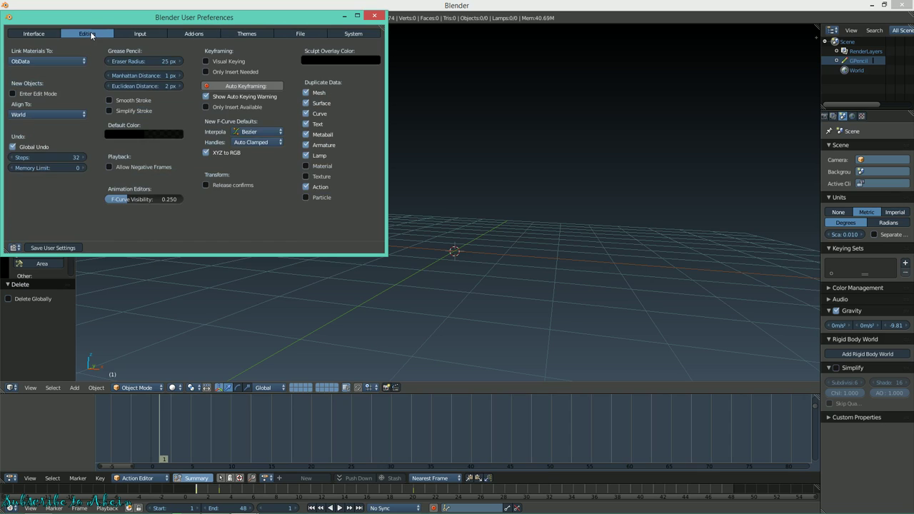
left_click(34, 33)
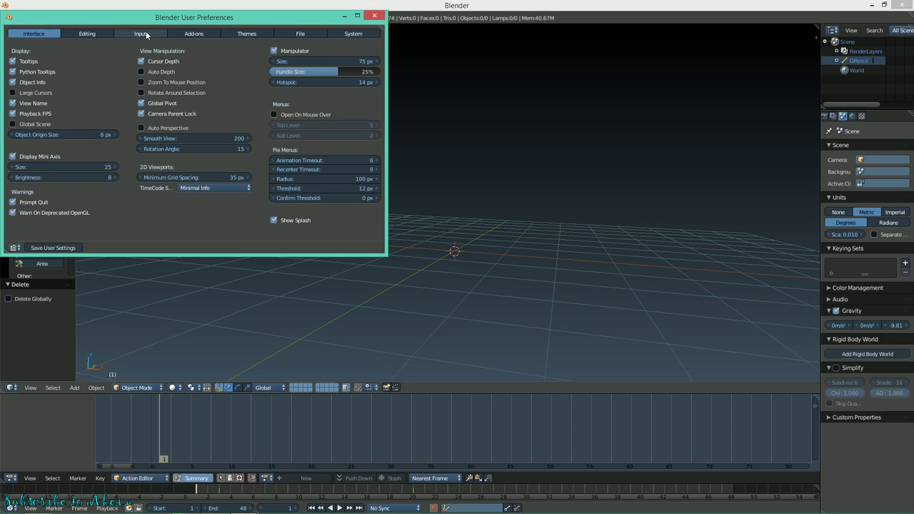
- Try the Back To Black preset as the interface theme
left_click(246, 34)
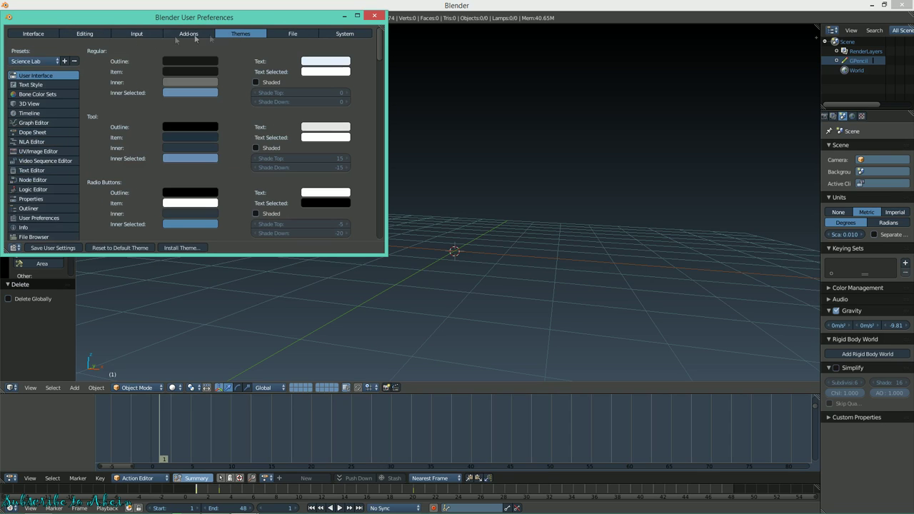
left_click(36, 61)
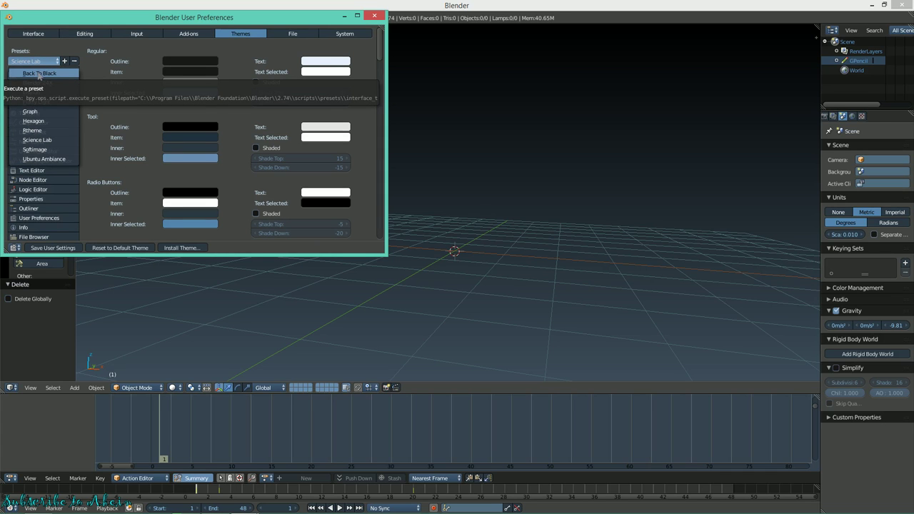
left_click(37, 71)
- Apply the Science Lab theme preset and save the user settings, closing the preferences
left_click(34, 61)
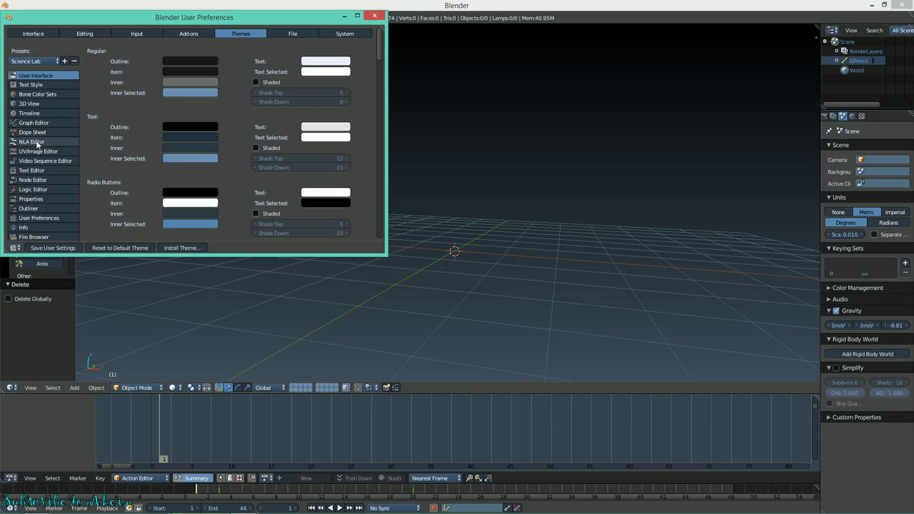
left_click(36, 140)
left_click(47, 249)
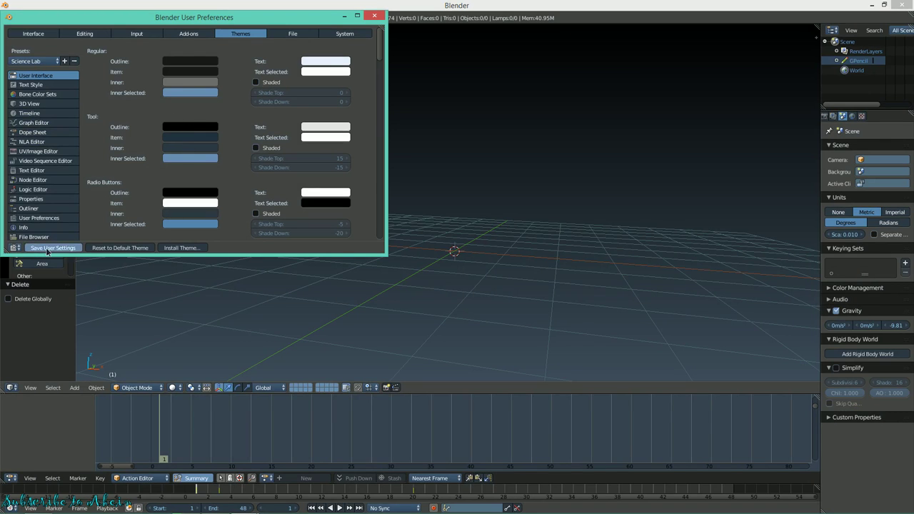
left_click(375, 15)
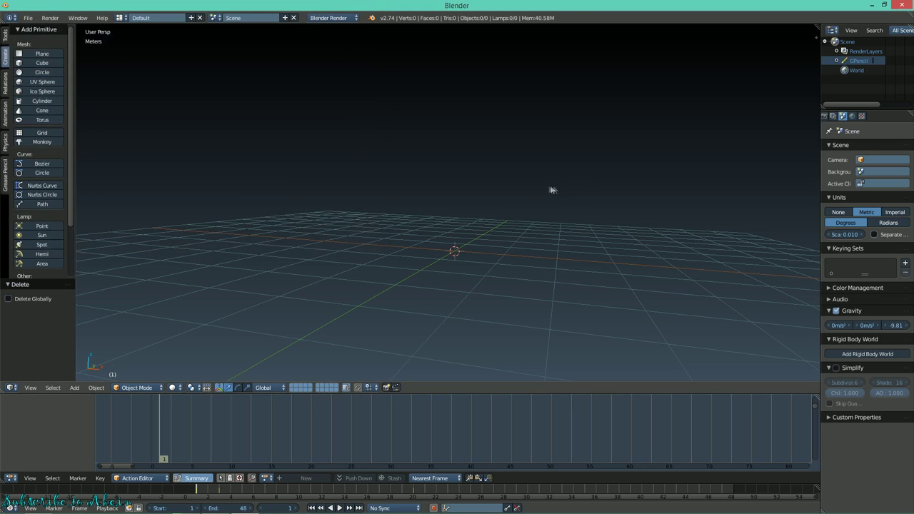
- Widen the area holding the Outliner and the scene properties moderately, narrowing the 3D view beside it
middle_click_drag(638, 203, 799, 239)
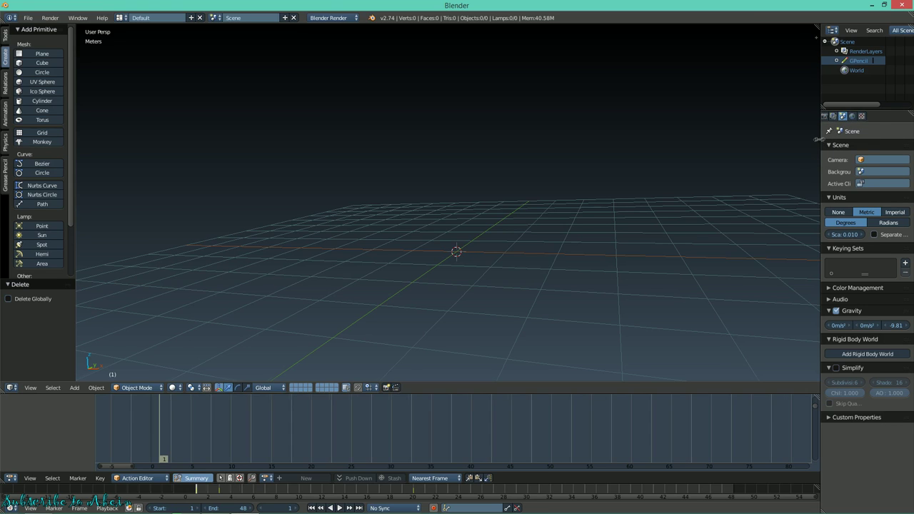
left_click_drag(821, 139, 722, 138)
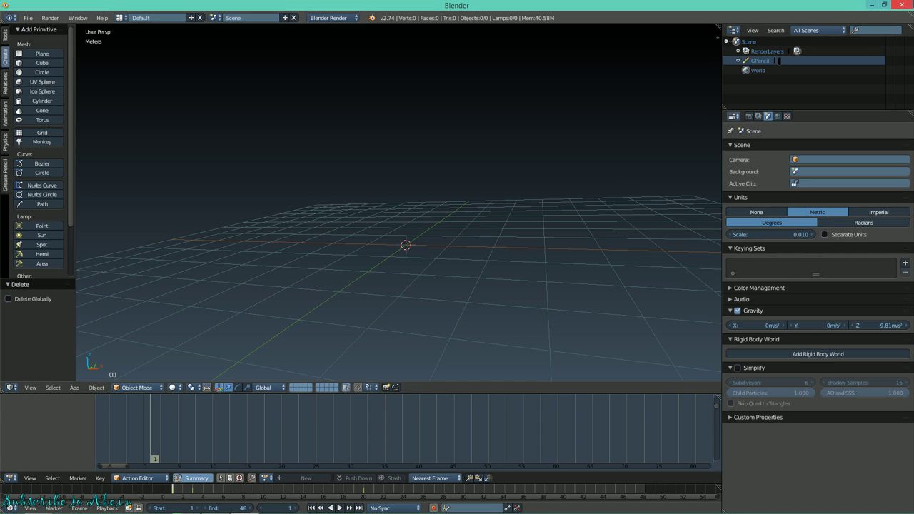
mouse_move(890, 9)
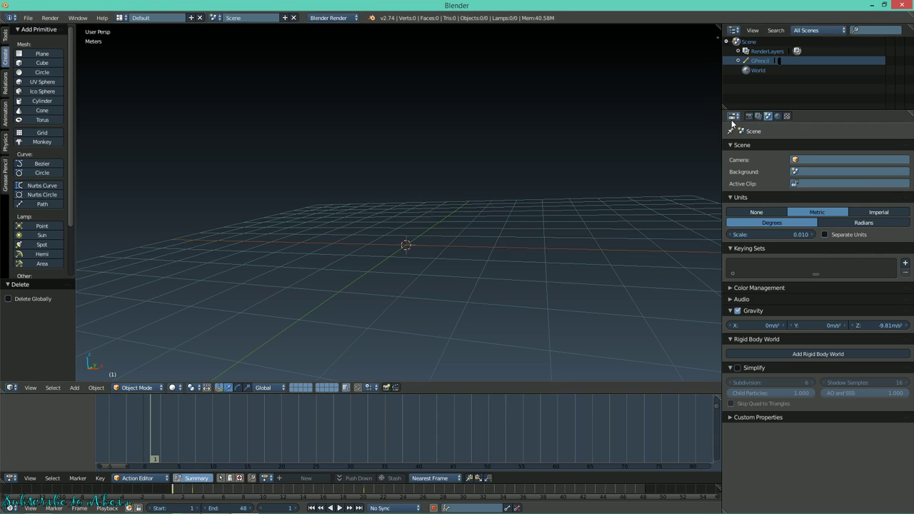
left_click_drag(720, 131, 773, 131)
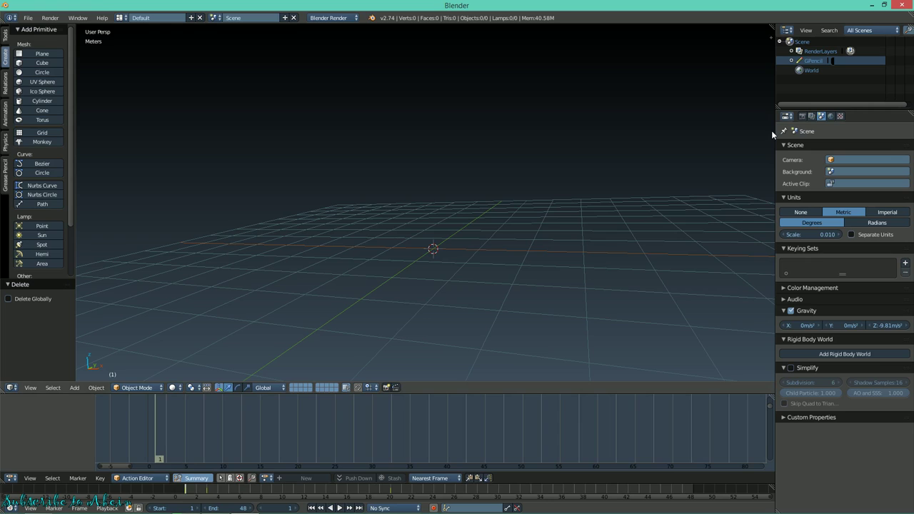
- Make the window full screen and widen the Outliner and scene properties area slightly further into the 3D view
key("alt+F11")
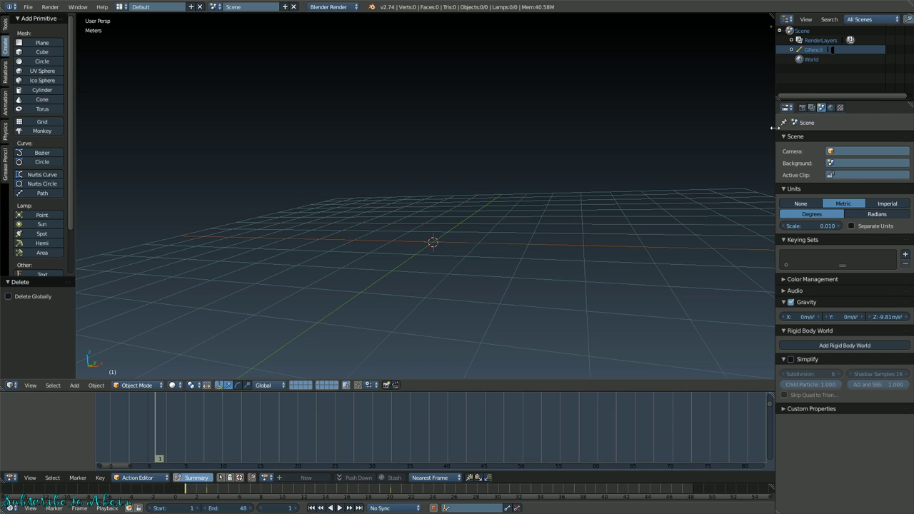
left_click_drag(775, 128, 789, 128)
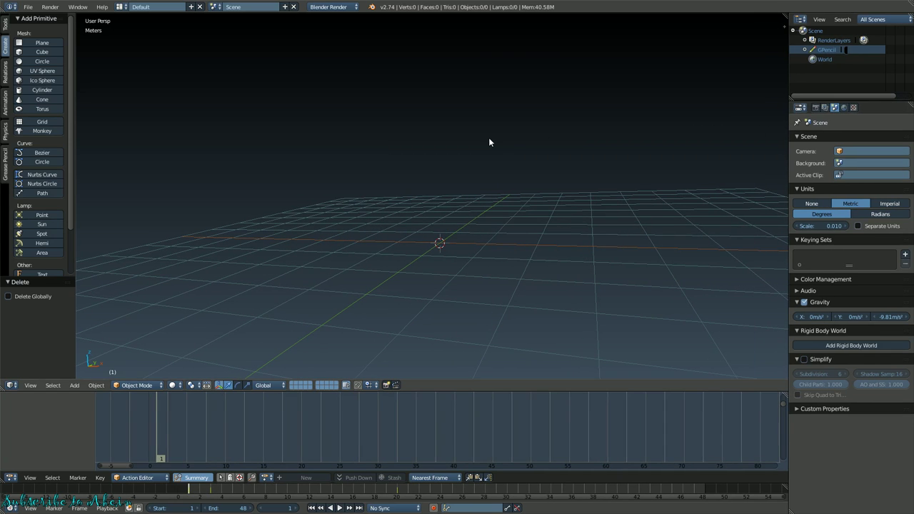
- Show the render settings, collapse the Dimensions and Anti-Aliasing sections, and look briefly into Performance, Shading and the render layers
left_click(817, 107)
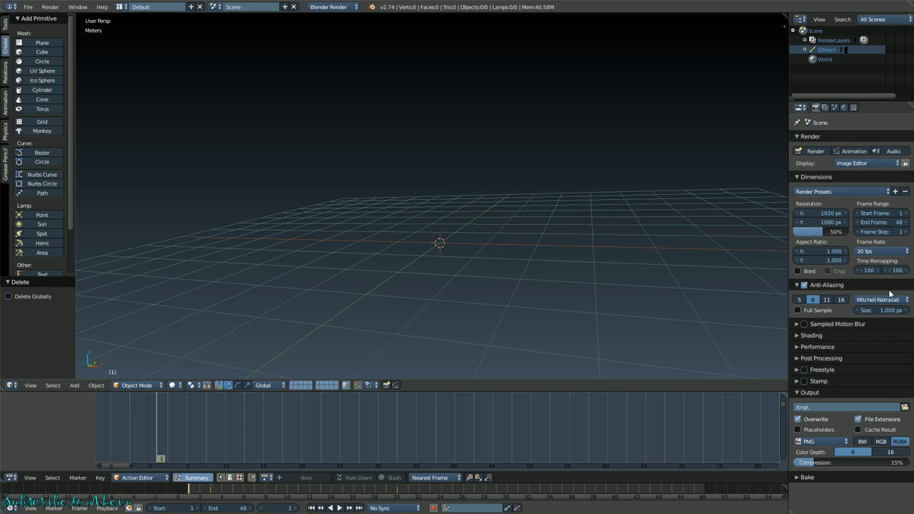
left_click(830, 179)
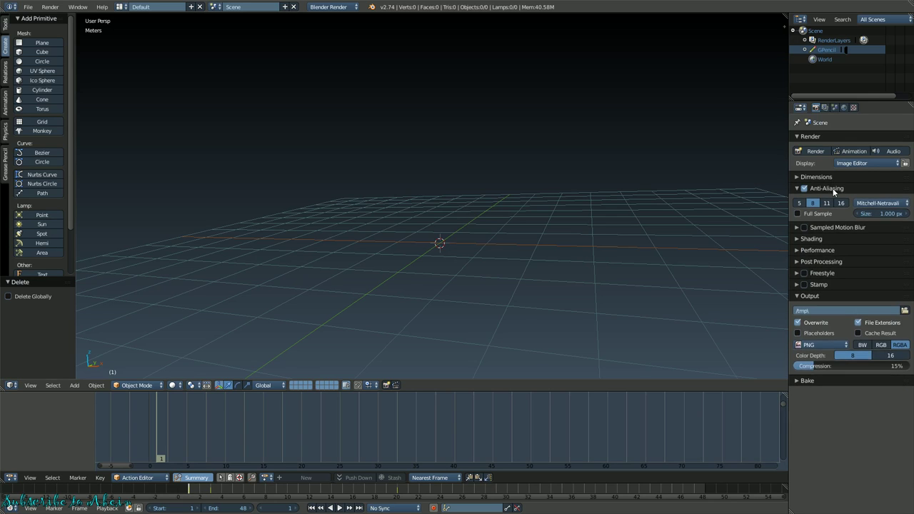
left_click(833, 188)
left_click(827, 223)
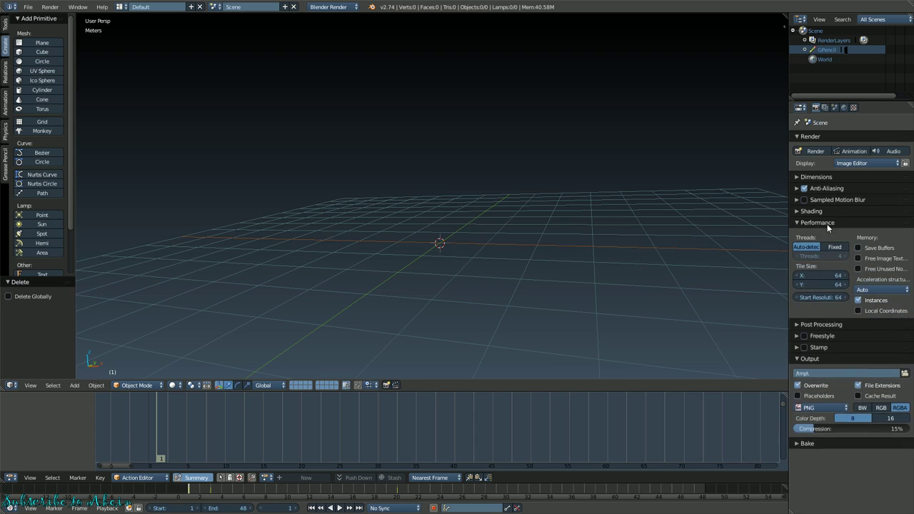
left_click(827, 223)
left_click(822, 212)
left_click(829, 213)
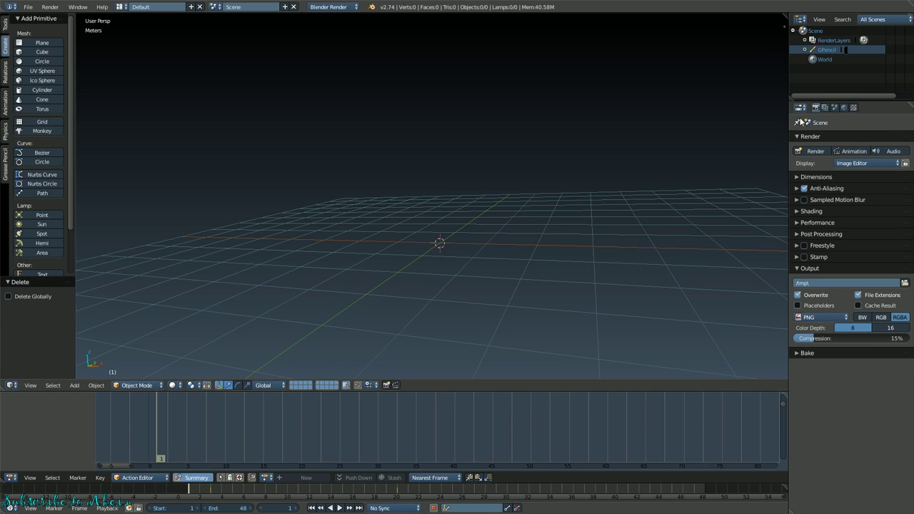
left_click(825, 107)
left_click(816, 107)
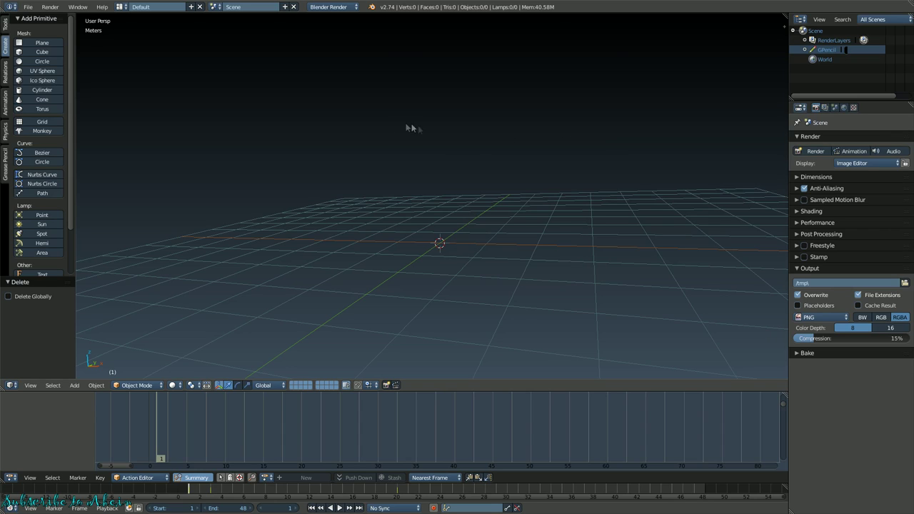
- Toggle the tool shelf's visibility and add a cube mesh from it at the 3D cursor
middle_click_drag(512, 180, 511, 198)
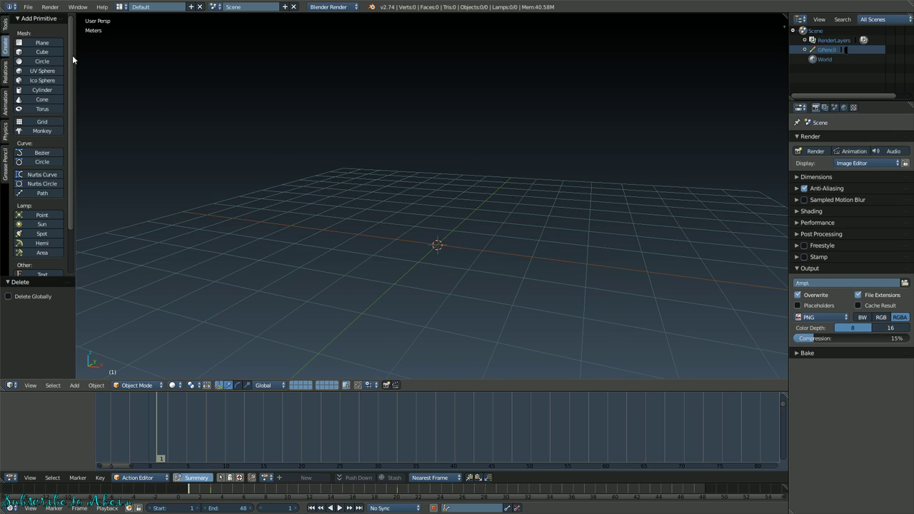
key("t")
key("t")
key("t")
key("t")
left_click(40, 53)
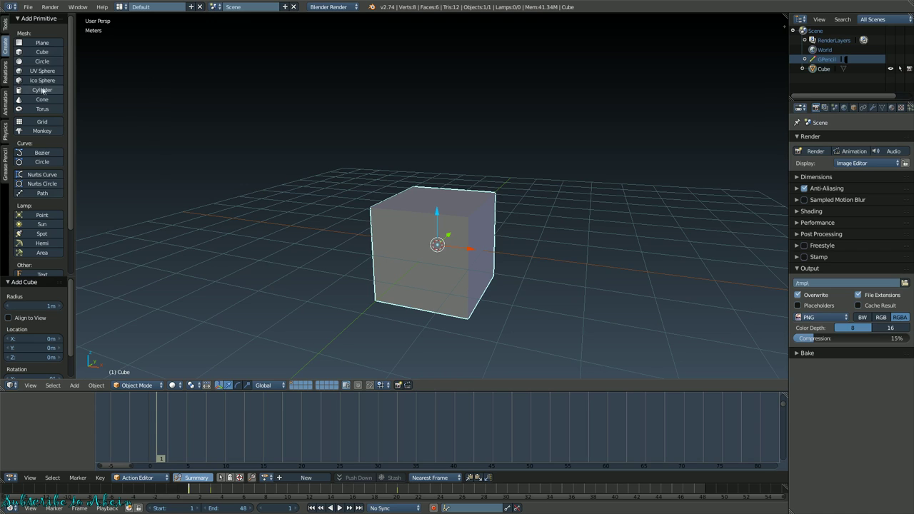
- Examine the tool shelf categories, the cube from several angles, and its transform and display properties
left_click(5, 26)
left_click(5, 46)
scroll(446, 223, "down", 4)
middle_click_drag(446, 224, 364, 200)
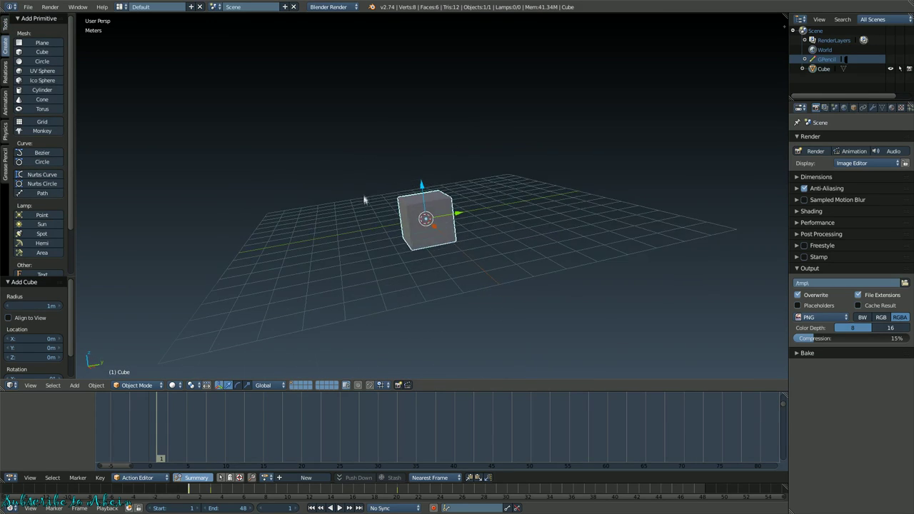
scroll(407, 178, "up", 3)
key("n")
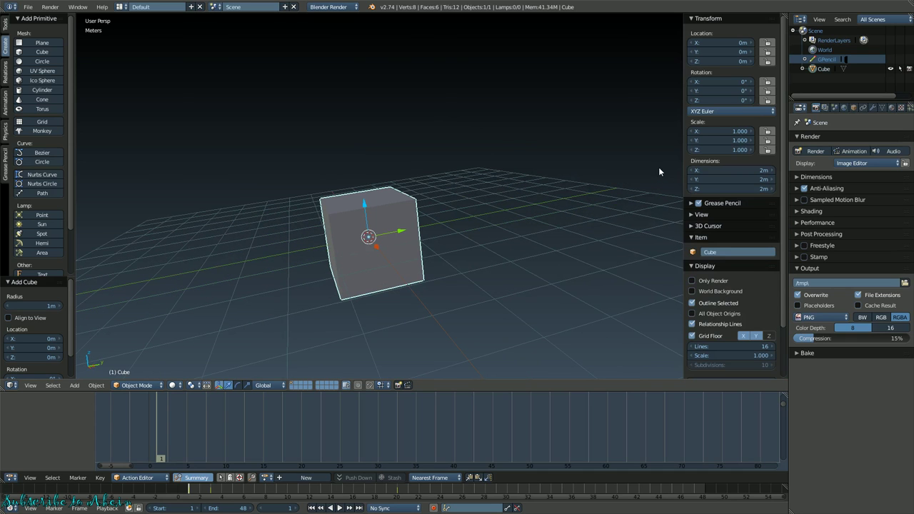
key("n")
middle_click_drag(463, 224, 563, 219)
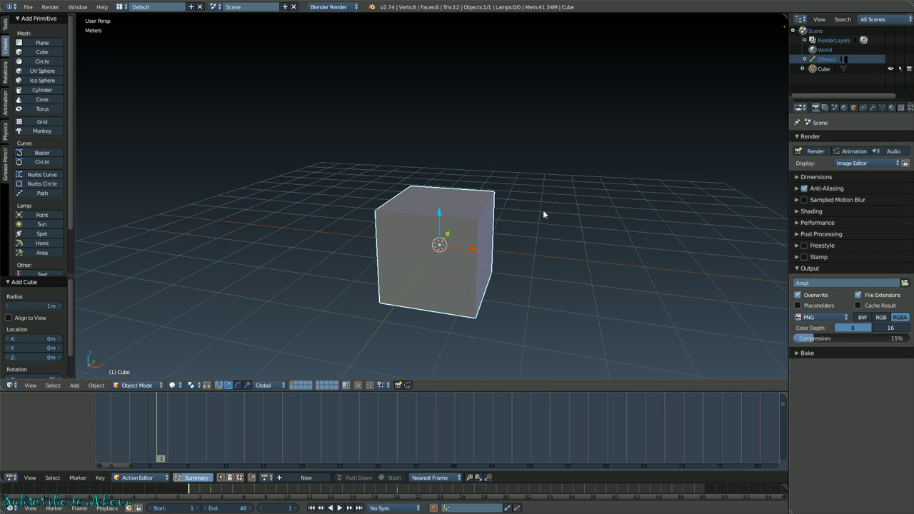
middle_click_drag(441, 250, 465, 226)
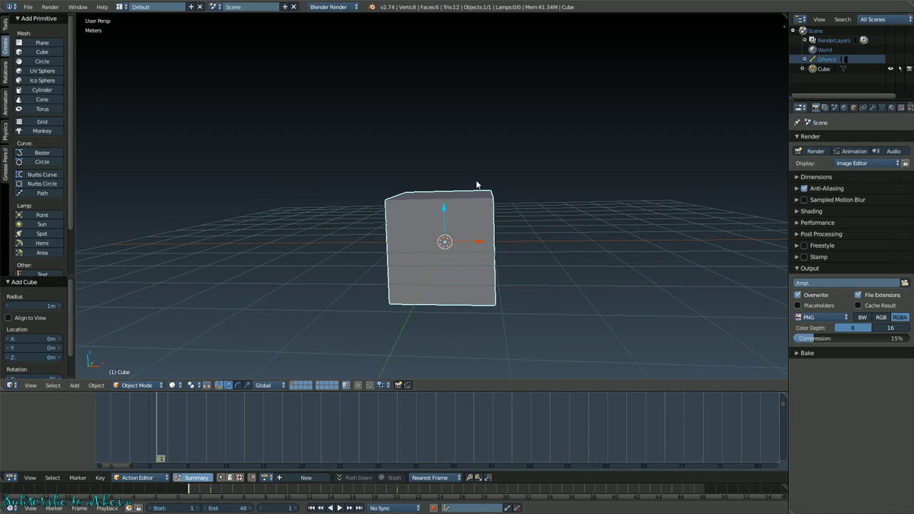
- Switch the 3D view to a front orthographic projection framed on the cube
key("KP_1")
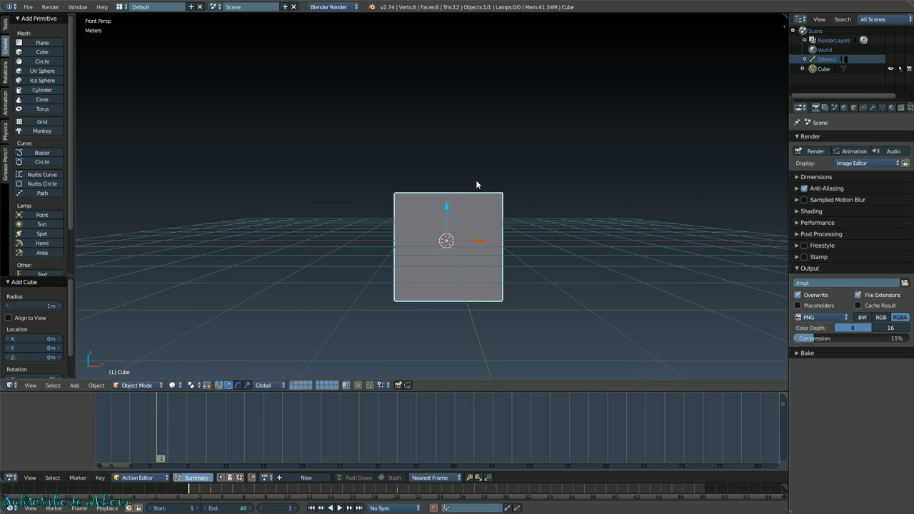
key("KP_5")
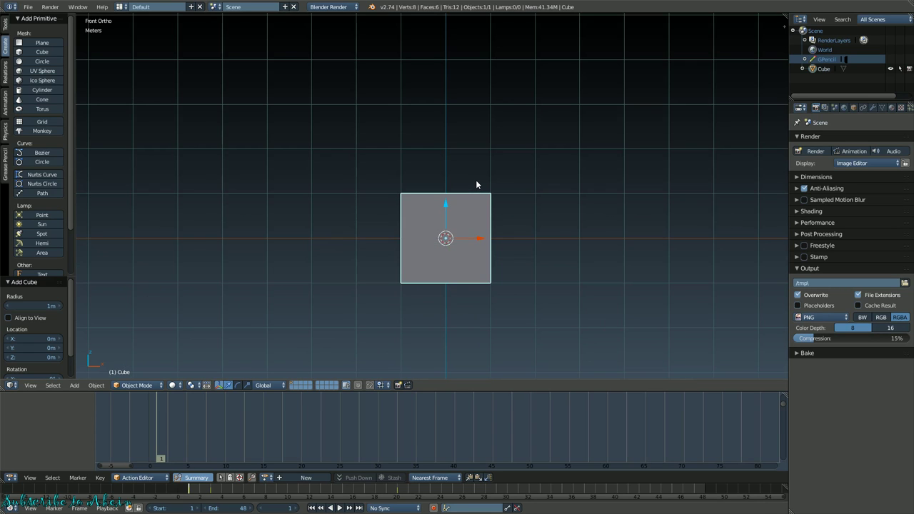
scroll(477, 185, "up", 3)
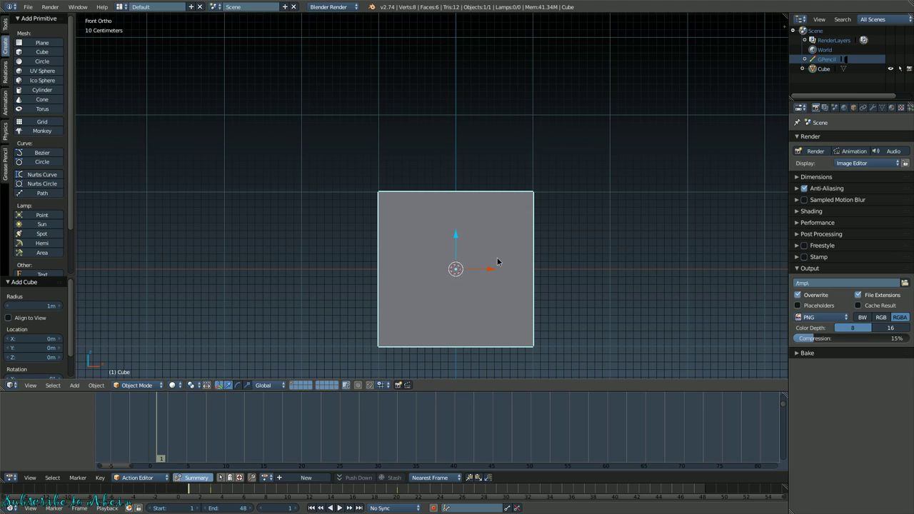
middle_click_drag(498, 262, 464, 198, "shift")
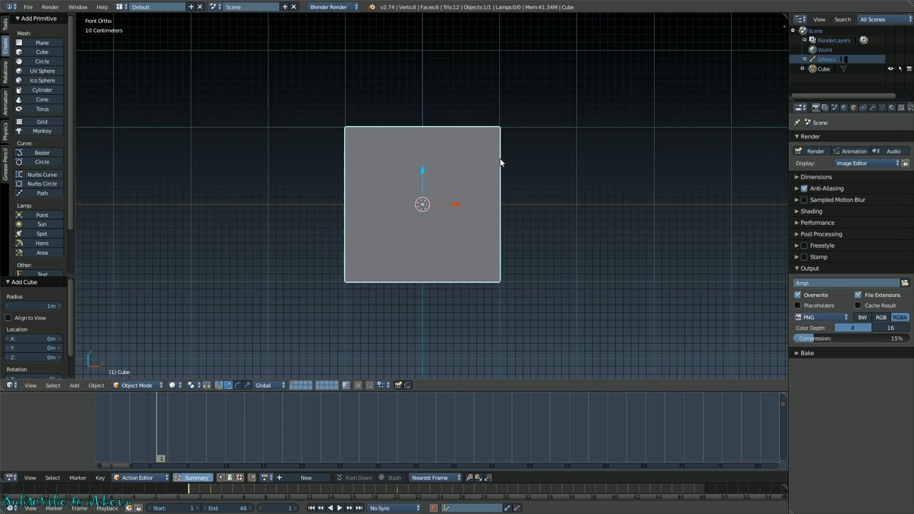
scroll(618, 214, "up", 3)
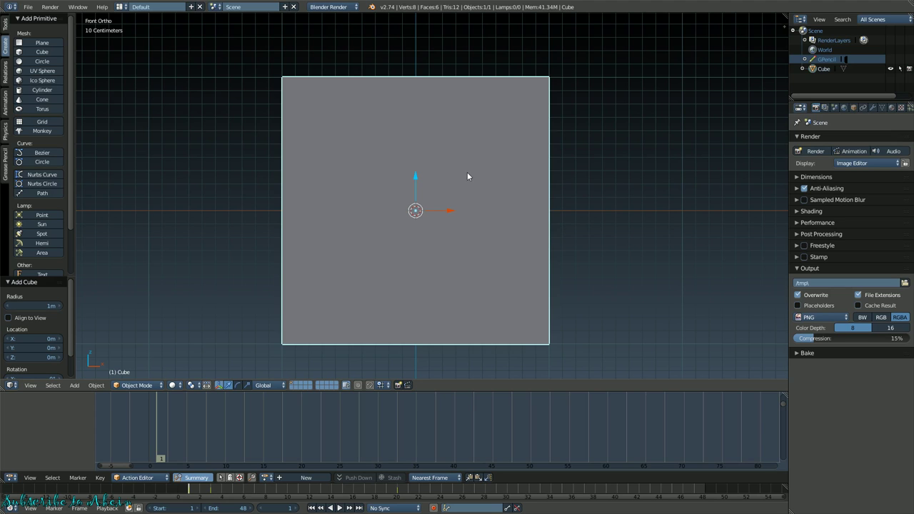
- Try moving the cube freely in the front view, with its transform properties shown alongside
key("g")
right_click(539, 163)
key("n")
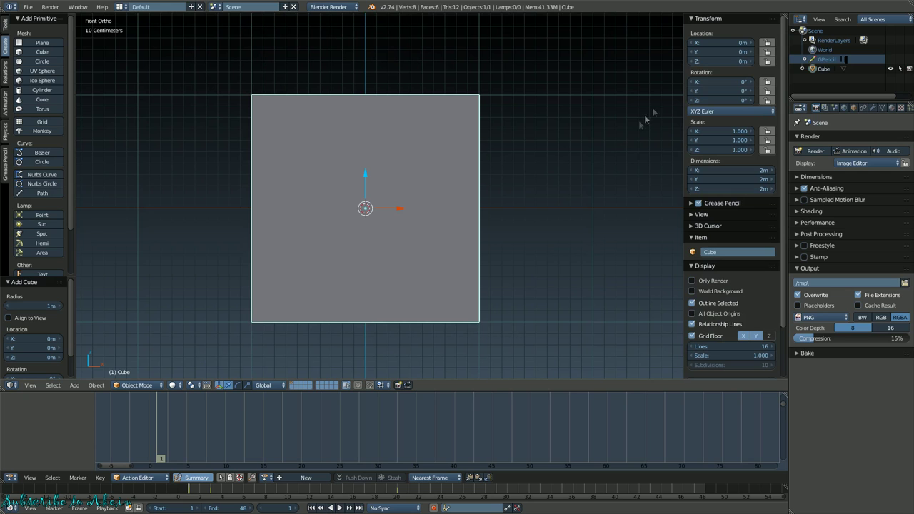
key("g")
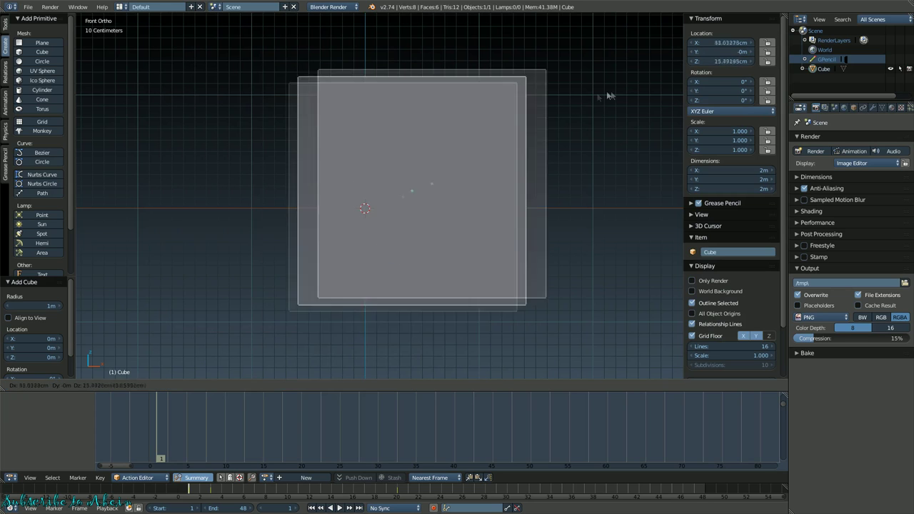
right_click(426, 141)
key("n")
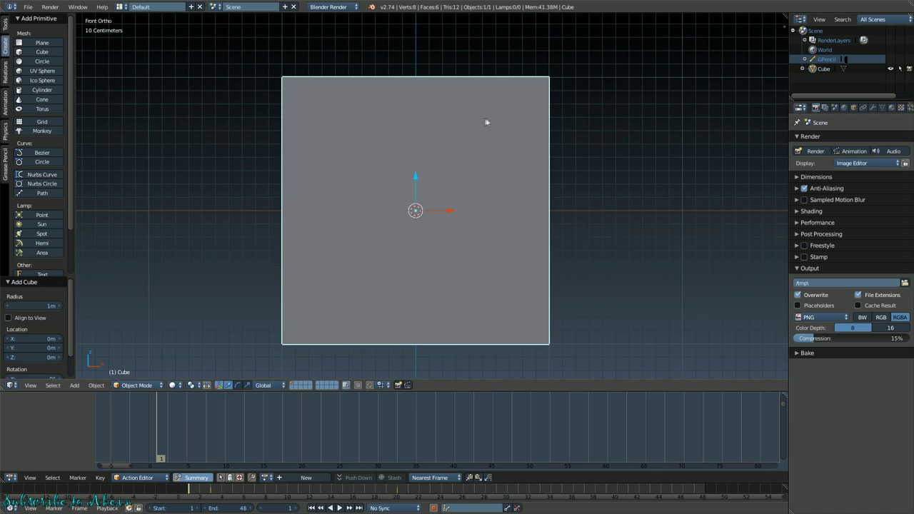
- Switch the cube to Edit Mode and toggle the mesh selection, finishing with all of its geometry selected
key("Tab")
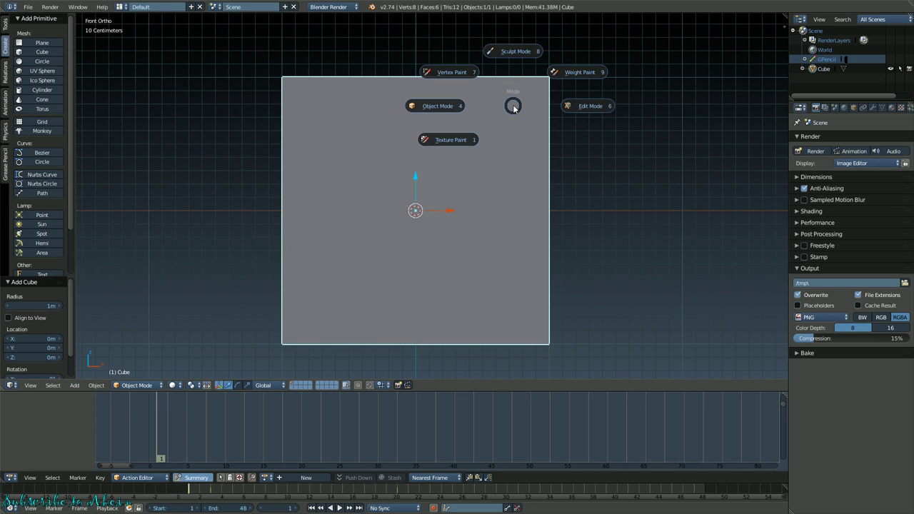
left_click(591, 105)
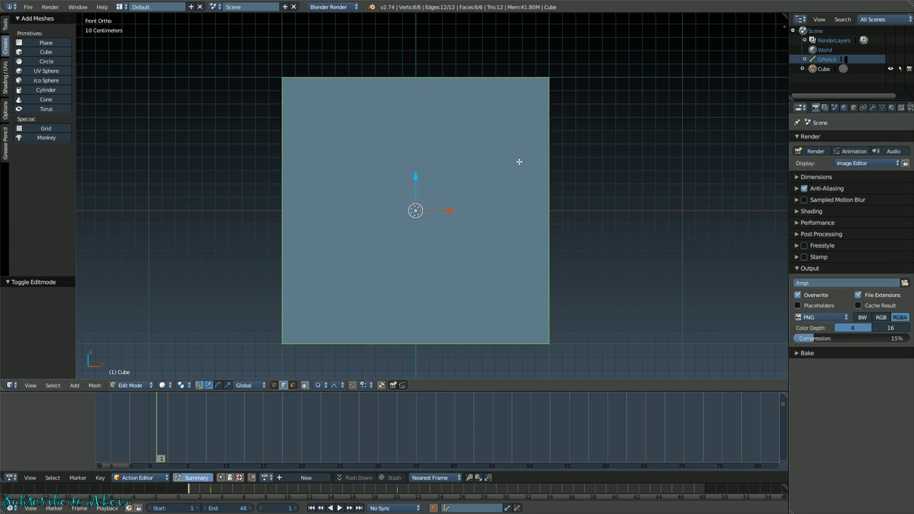
key("a")
key("a")
key("a")
key("a")
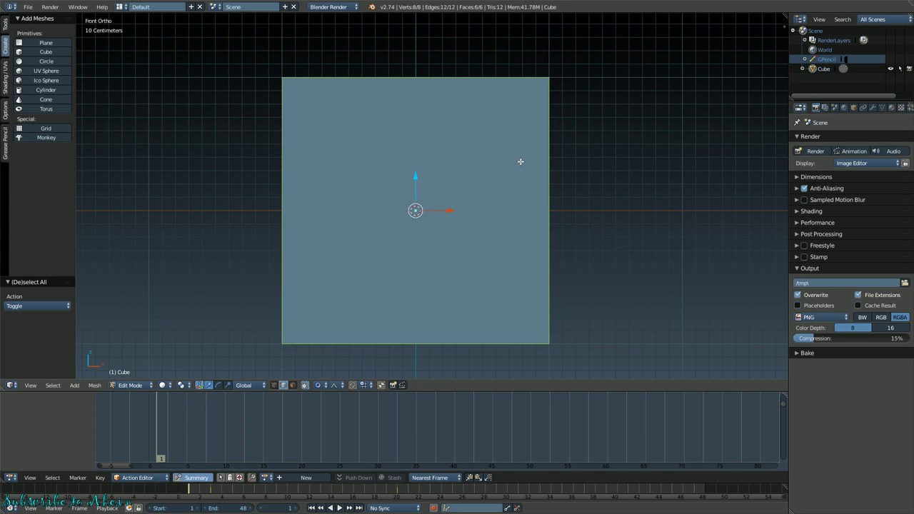
key("a")
key("a")
- Cancel a trial move of the mesh and turn off proportional editing
key("g")
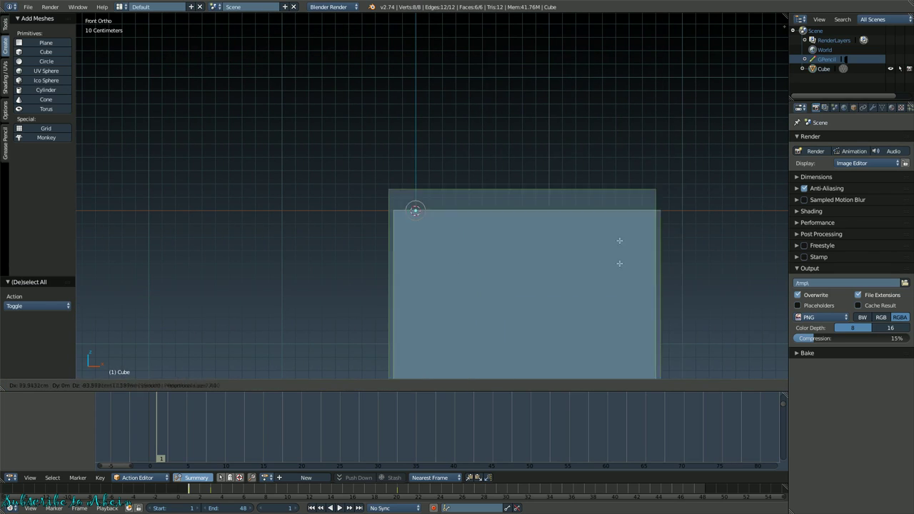
key("Escape")
left_click(319, 385)
left_click(327, 372)
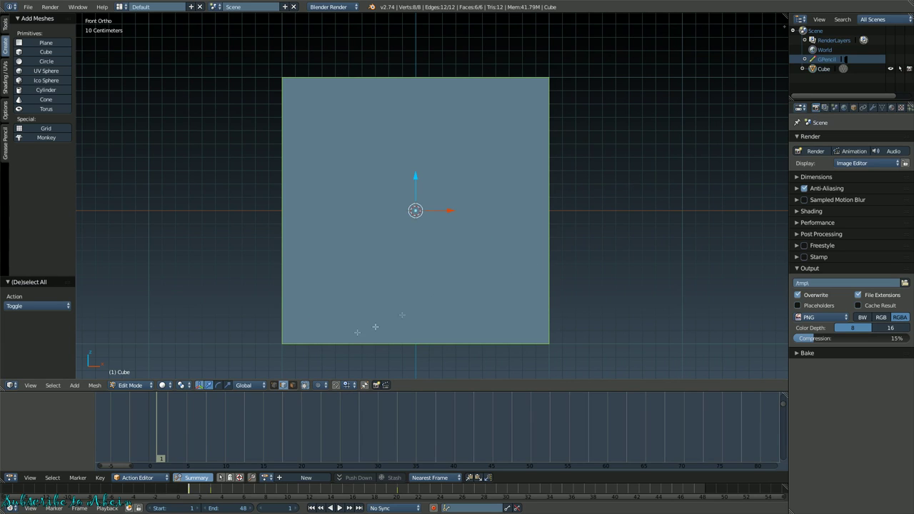
- Move the whole mesh up about 1.014 m along the global Z axis, bringing its base near the object origin
key("g")
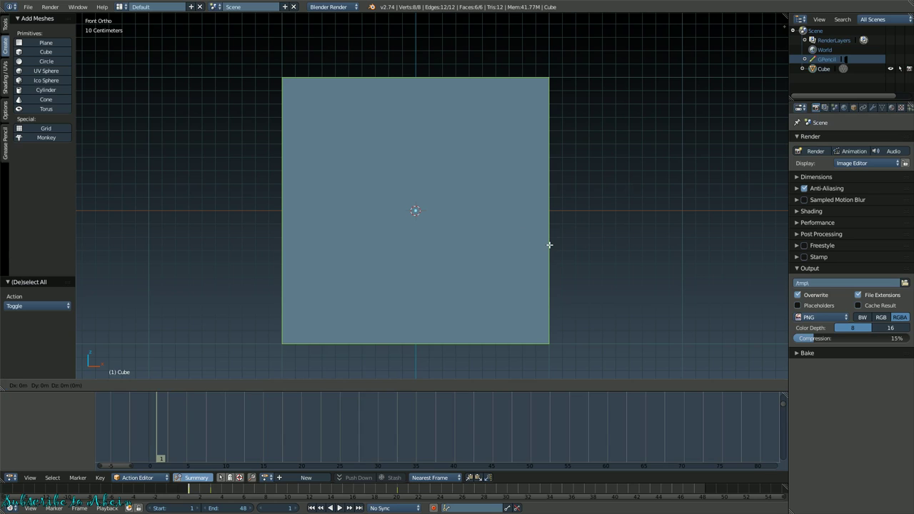
key("z")
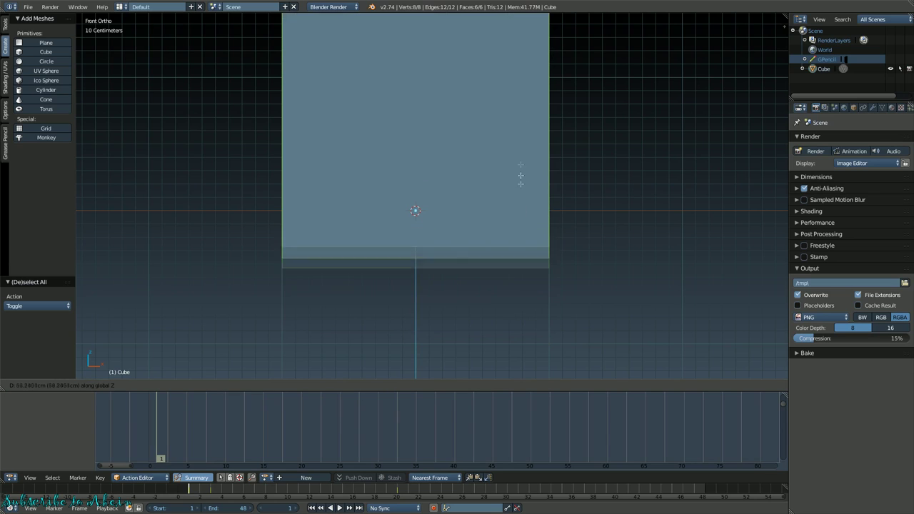
left_click(519, 110)
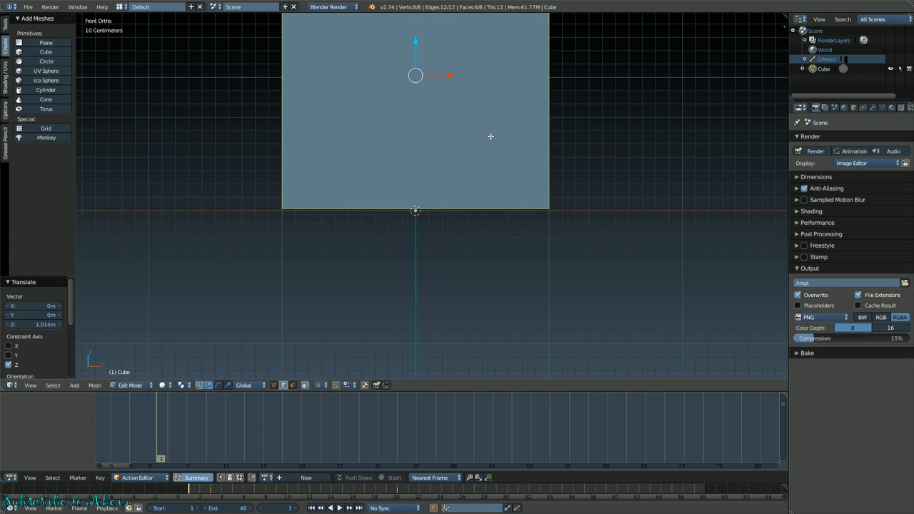
- Try moving the mesh freely and constrained to the X, Z and Y axes, cancelling each move
scroll(491, 137, "up", 4)
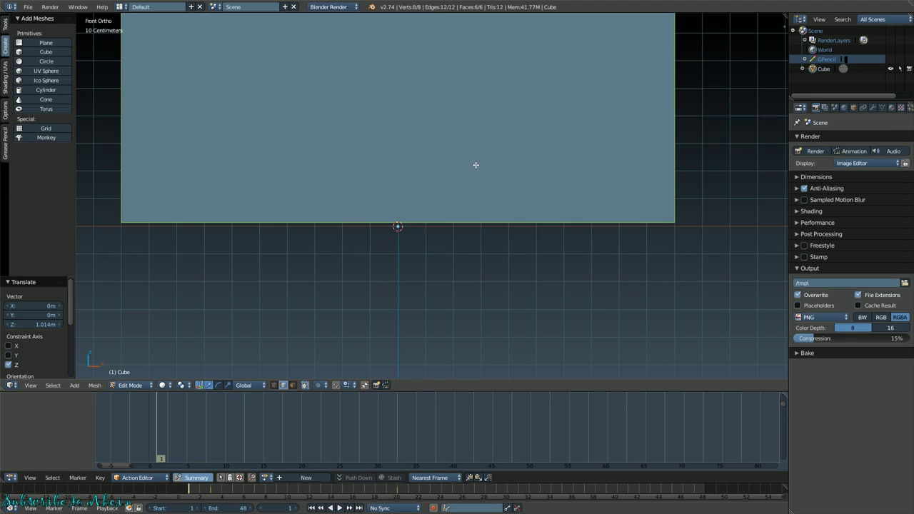
key("g")
key("x")
right_click(550, 208)
key("g")
right_click(546, 199)
scroll(502, 145, "down", 4)
key("g")
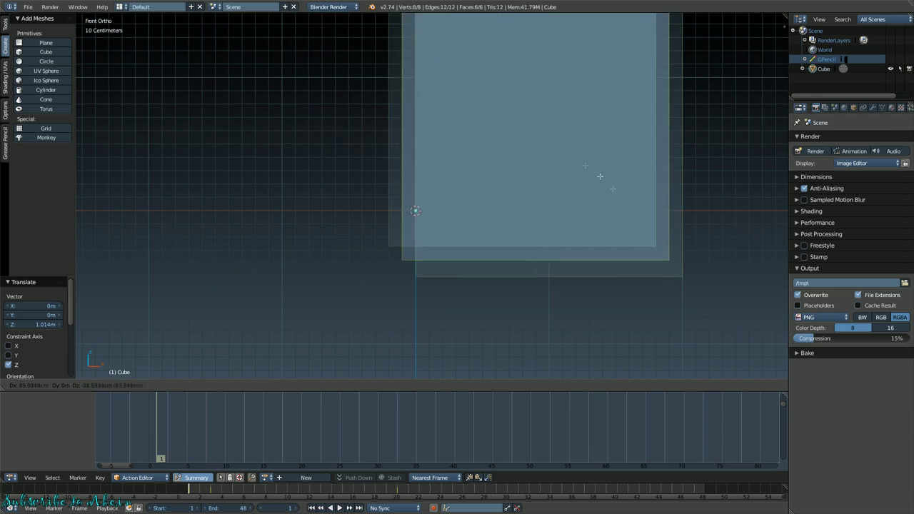
key("z")
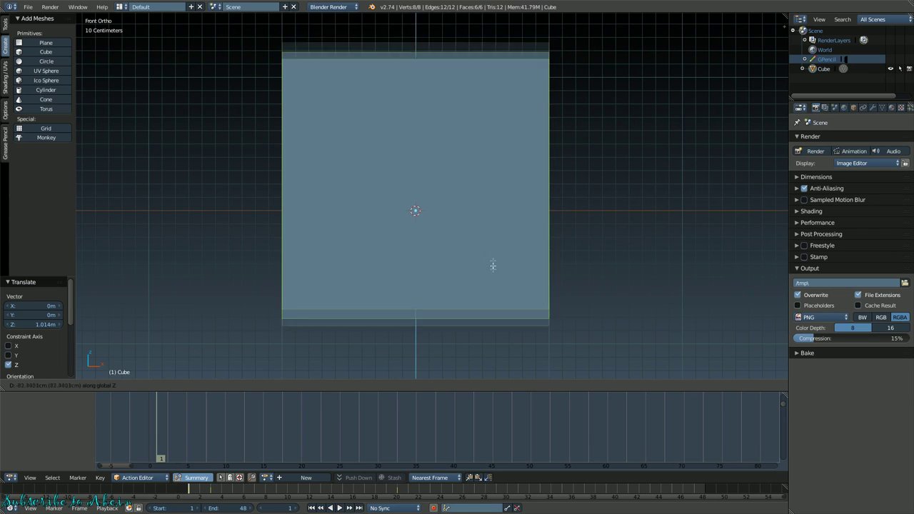
key("x")
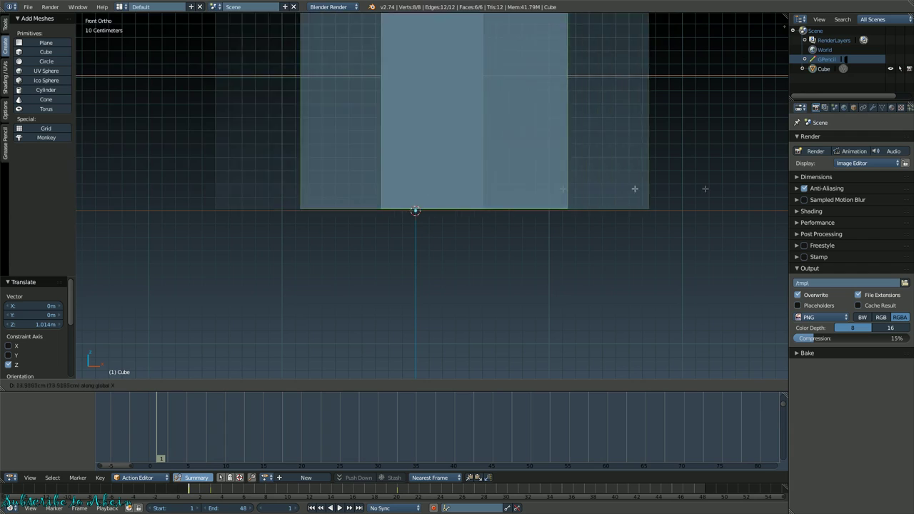
key("y")
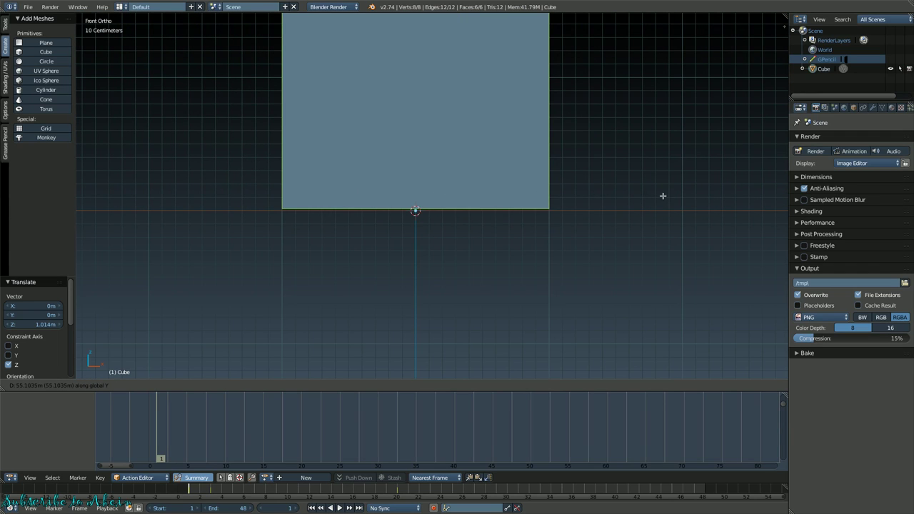
right_click(584, 179)
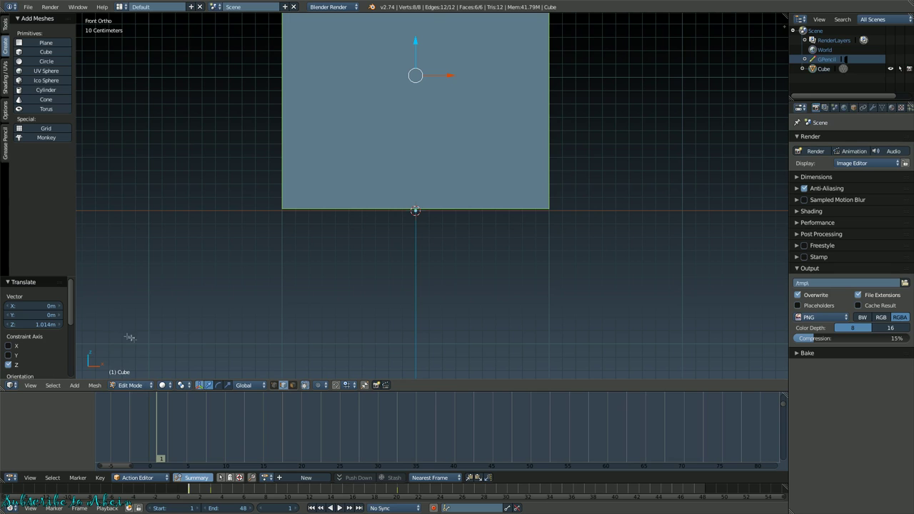
- Move the whole mesh down about 1.297 cm along the global Z axis, bringing its base closer to the object origin
scroll(462, 160, "up", 5)
scroll(388, 240, "up", 3)
middle_click_drag(368, 263, 471, 165, "shift")
scroll(531, 112, "up", 6)
scroll(521, 84, "up", 5)
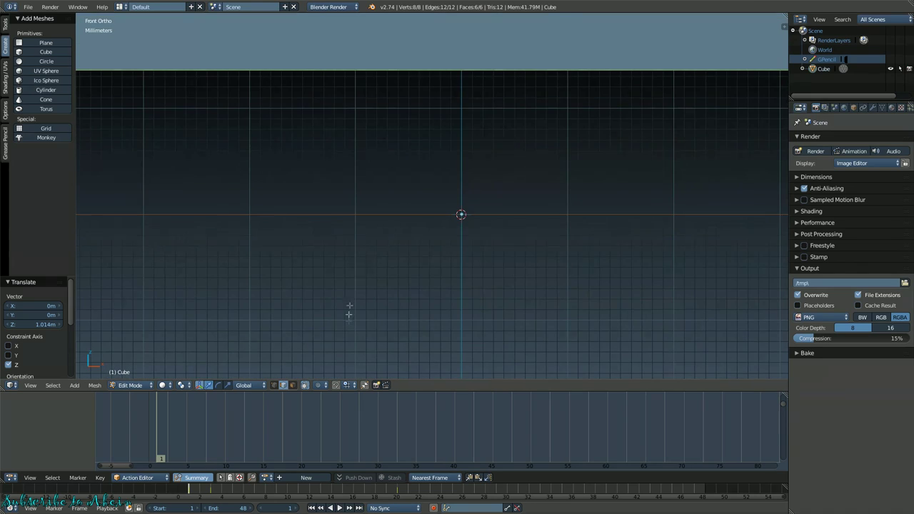
key("ctrl+z")
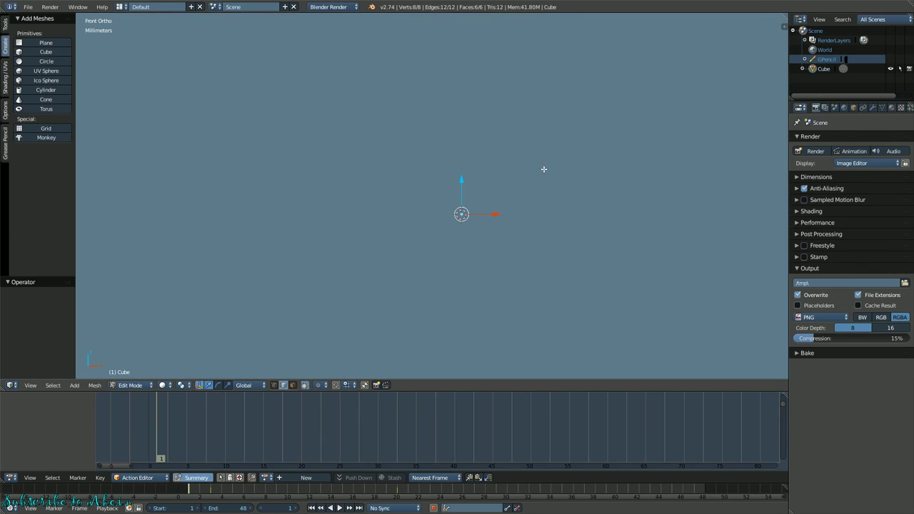
key("ctrl+space")
key("g")
key("z")
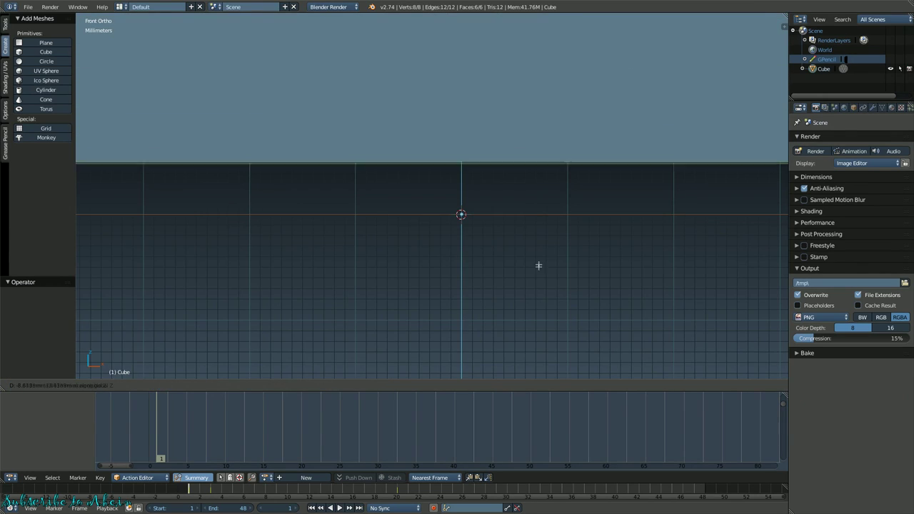
left_click(537, 305)
scroll(461, 198, "up", 11)
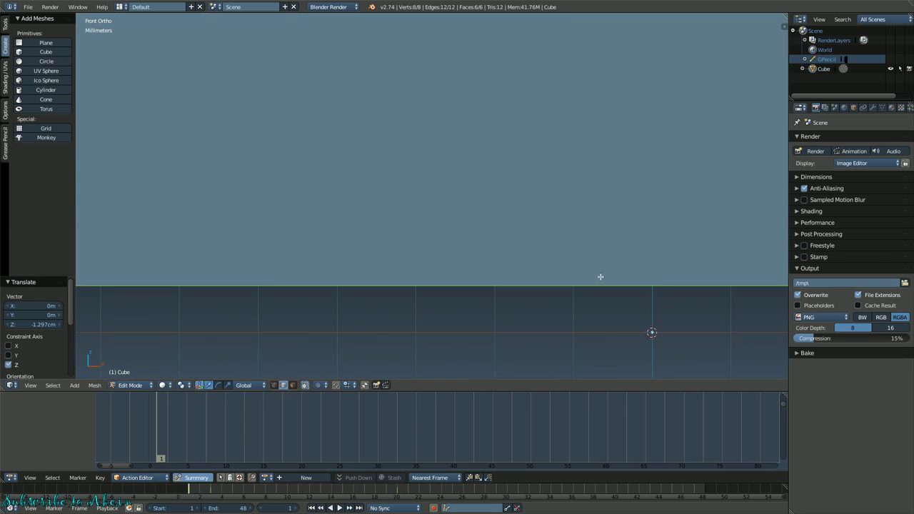
- Lower the mesh about 0.577 mm more along the global Z axis toward the origin
middle_click_drag(600, 278, 465, 123, "shift")
scroll(502, 107, "up", 6)
middle_click_drag(608, 90, 428, 182, "shift")
key("g")
key("z")
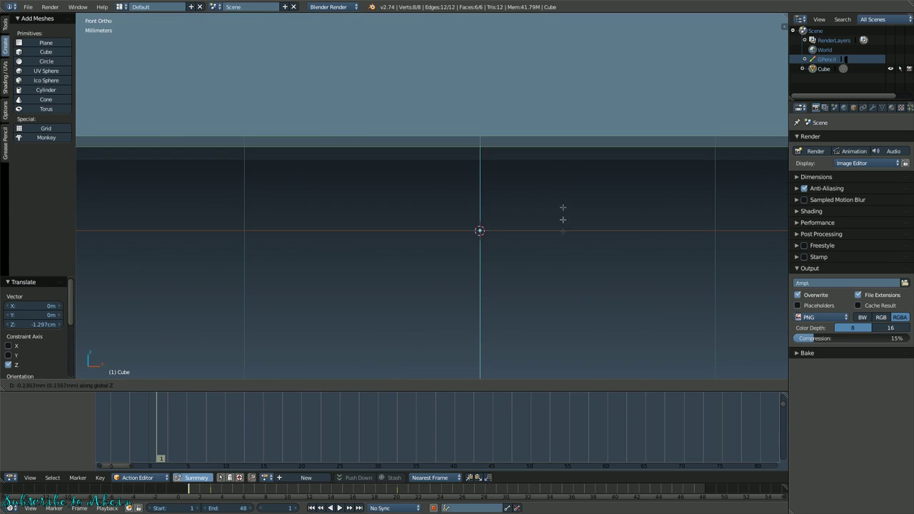
left_click(563, 282)
- Refine the base alignment by moving the mesh down about 14.801 µm along the global Z axis
scroll(511, 218, "up", 6)
middle_click_drag(580, 263, 441, 147, "shift")
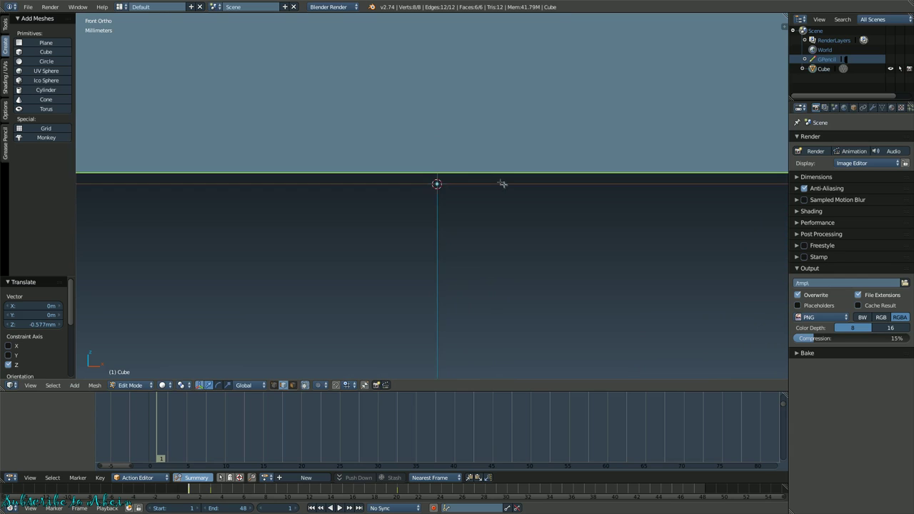
scroll(492, 152, "up", 11)
middle_click_drag(510, 70, 459, 152, "shift")
scroll(468, 148, "up", 5)
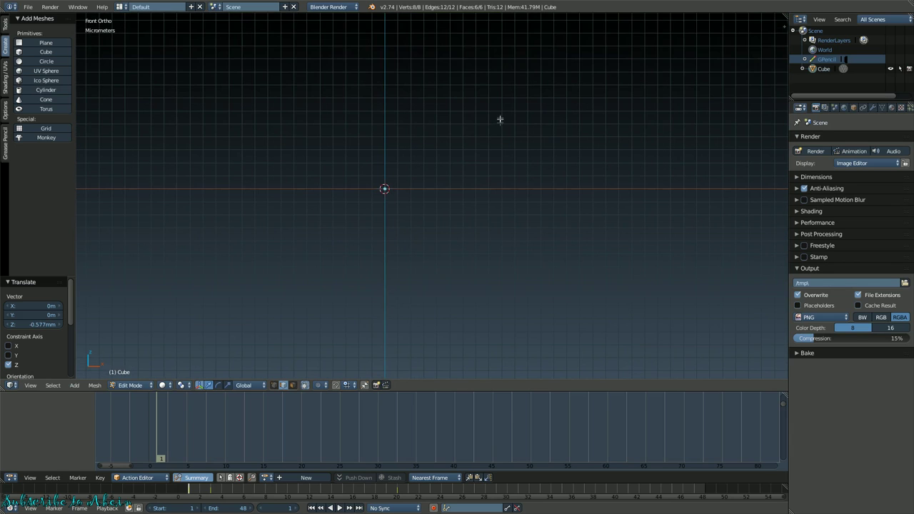
key("g")
key("z")
left_click(507, 316)
- Shift the mesh down about 1.068 µm along the global Z axis to align its base with the origin
scroll(374, 173, "up", 7)
middle_click_drag(347, 122, 489, 136, "shift")
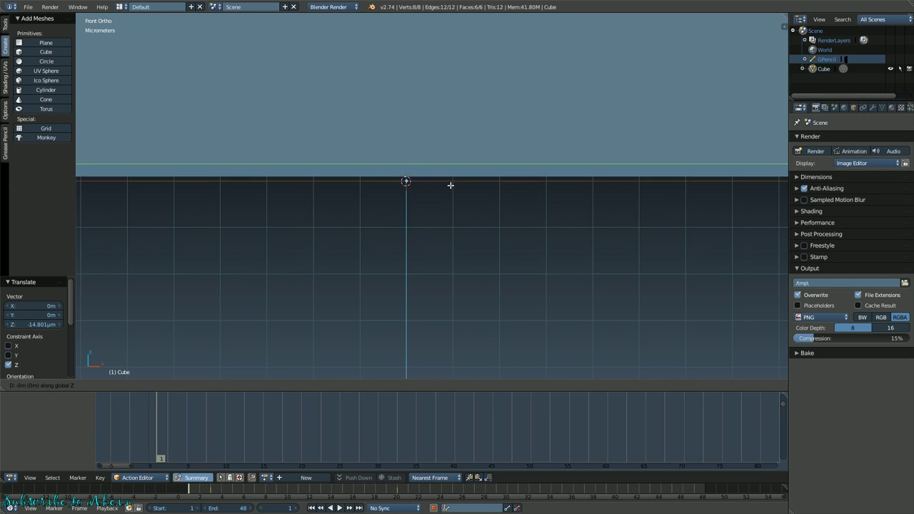
left_click(450, 178)
scroll(449, 135, "down", 5)
scroll(449, 133, "down", 5)
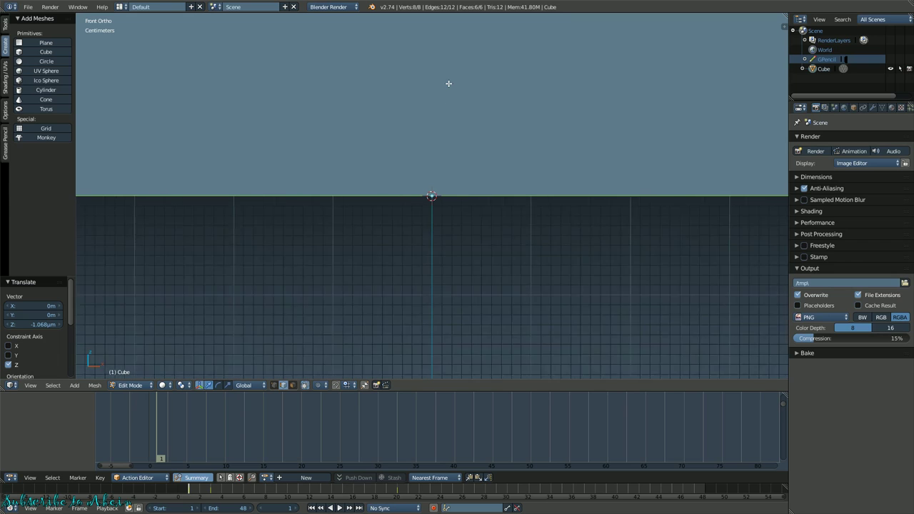
scroll(449, 83, "down", 5)
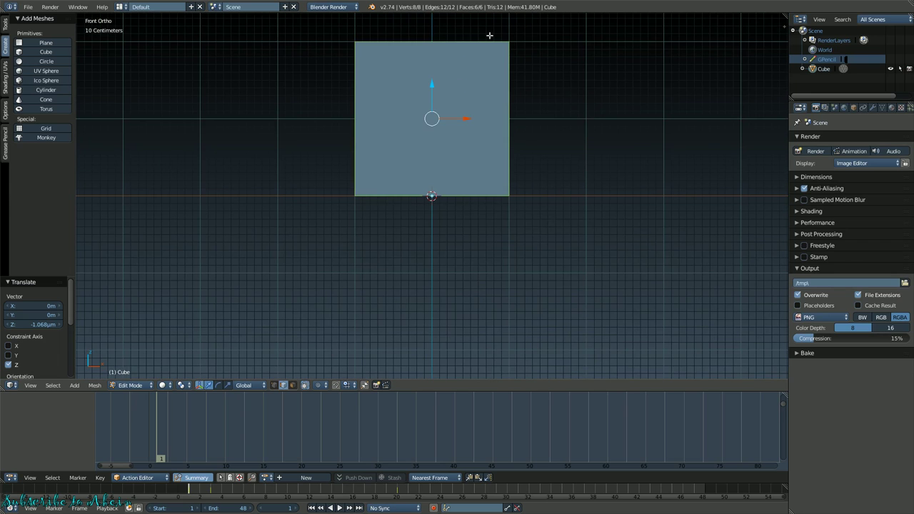
- Switch to a perspective view and face selection, and lower the cube's top face along the Z axis
key("KP_5")
middle_click_drag(393, 74, 473, 174)
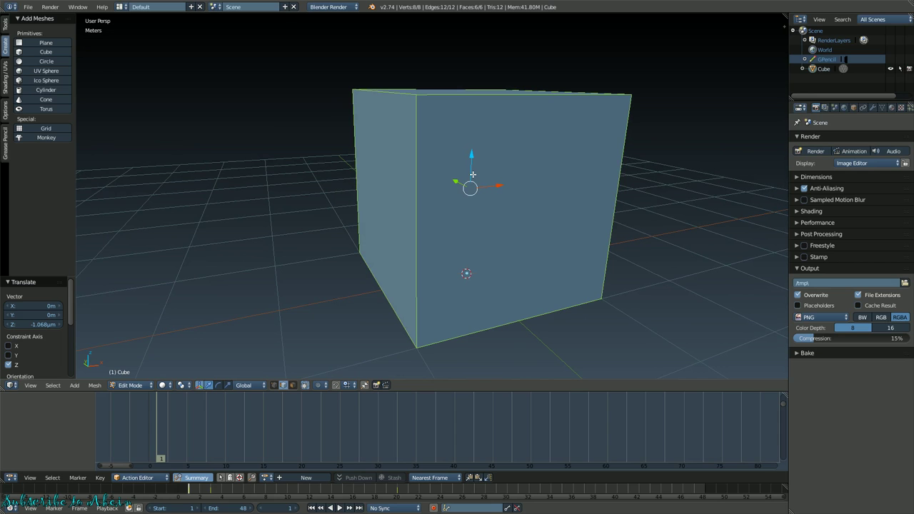
scroll(480, 174, "down", 6)
middle_click_drag(502, 190, 455, 191)
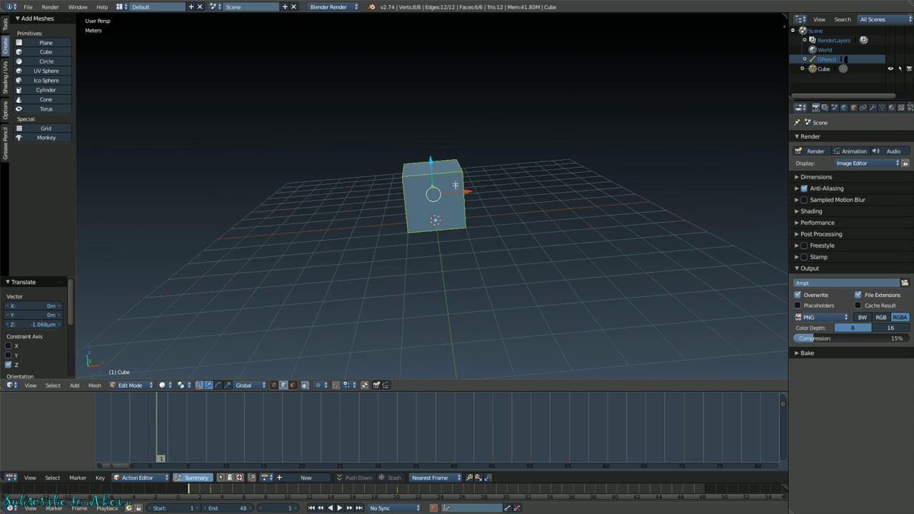
scroll(456, 181, "up", 3)
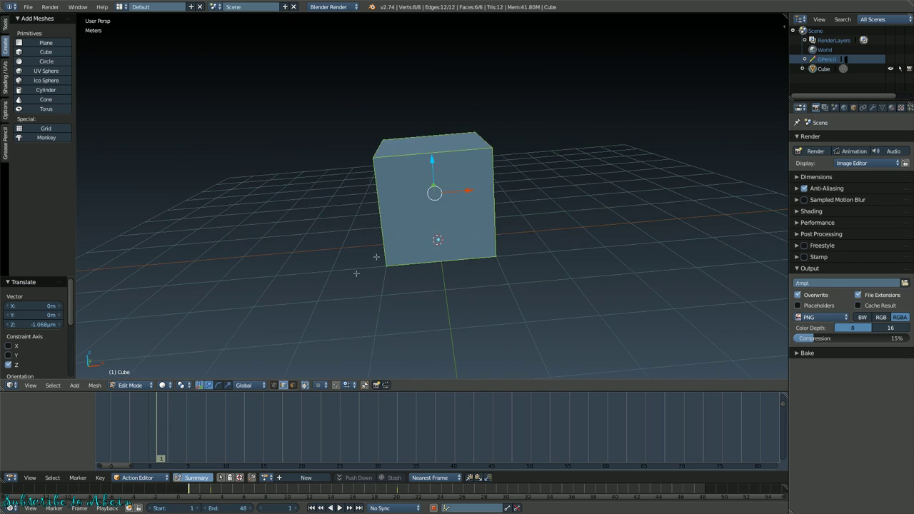
left_click(294, 385)
right_click(427, 140)
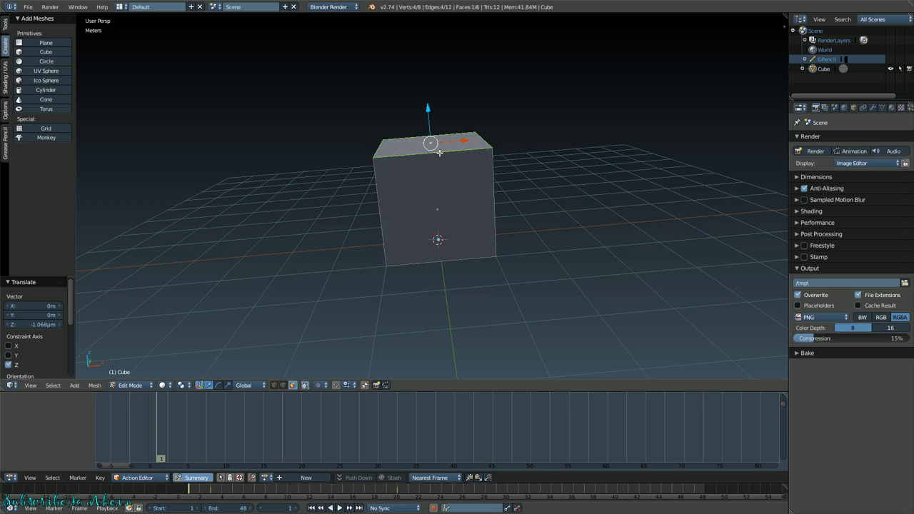
middle_click_drag(451, 178, 464, 110)
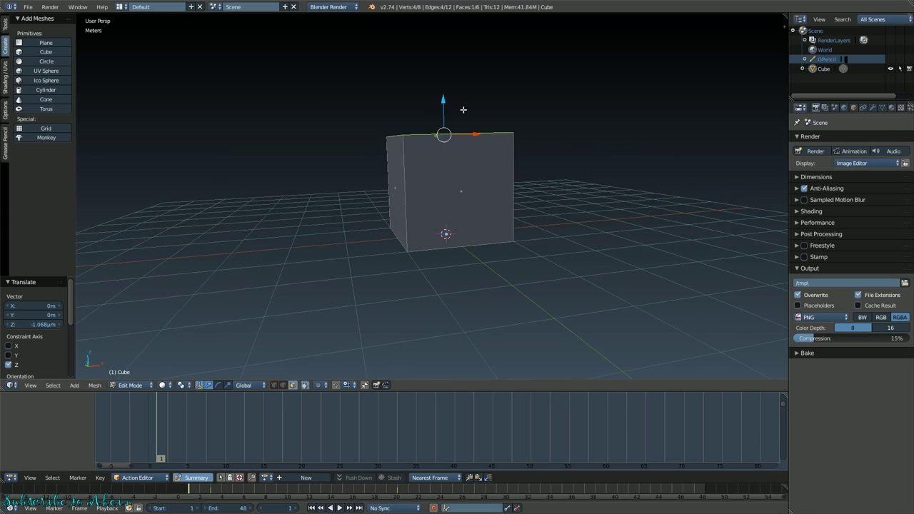
left_click_drag(446, 101, 457, 149)
- Select the whole mesh and move it axis by axis away from the origin, ending with a shift of about 26.062 cm along Y
middle_click_drag(458, 150, 384, 233)
middle_click_drag(525, 237, 413, 212)
key("a")
key("a")
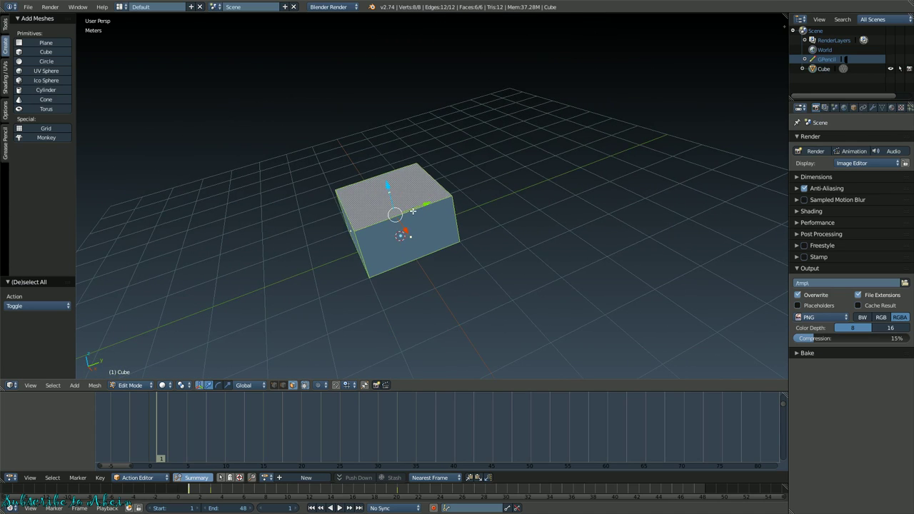
left_click_drag(422, 205, 468, 178)
left_click_drag(509, 155, 527, 135)
middle_click_drag(609, 230, 531, 240)
mouse_move(533, 192)
left_mouse_down()
mouse_move(549, 182)
mouse_move(542, 188)
left_mouse_up()
middle_click_drag(358, 269, 475, 206)
middle_click_drag(479, 170, 502, 226)
right_click(506, 227)
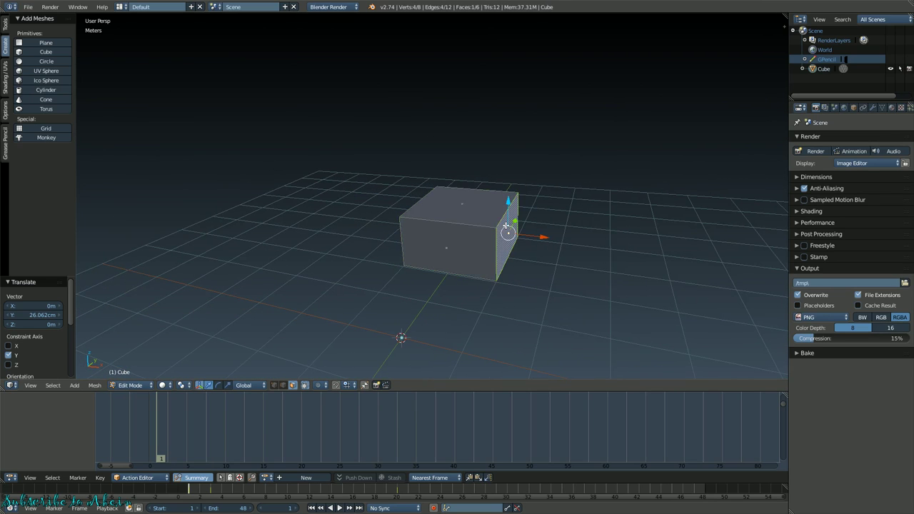
middle_click_drag(495, 236, 490, 230)
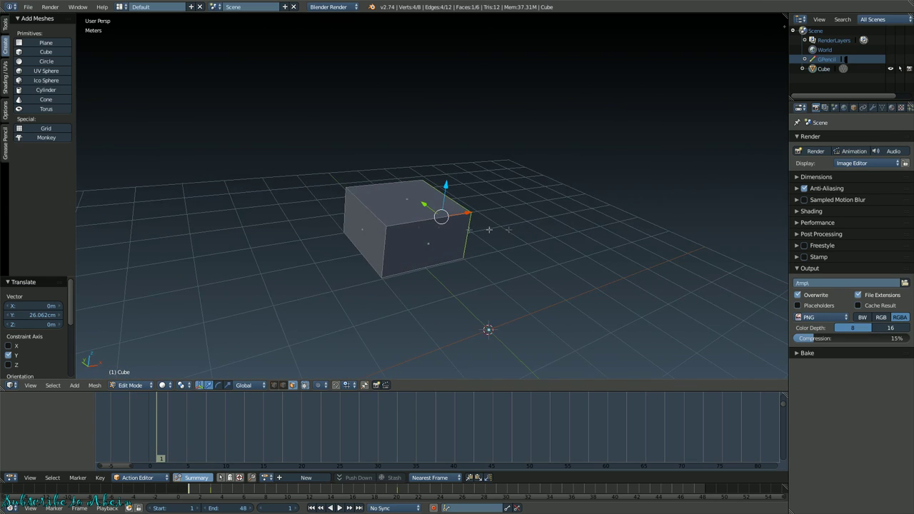
right_click(366, 228, "shift")
key("a")
middle_click_drag(495, 217, 465, 220)
right_click(510, 221)
left_click(465, 220)
right_click(434, 233)
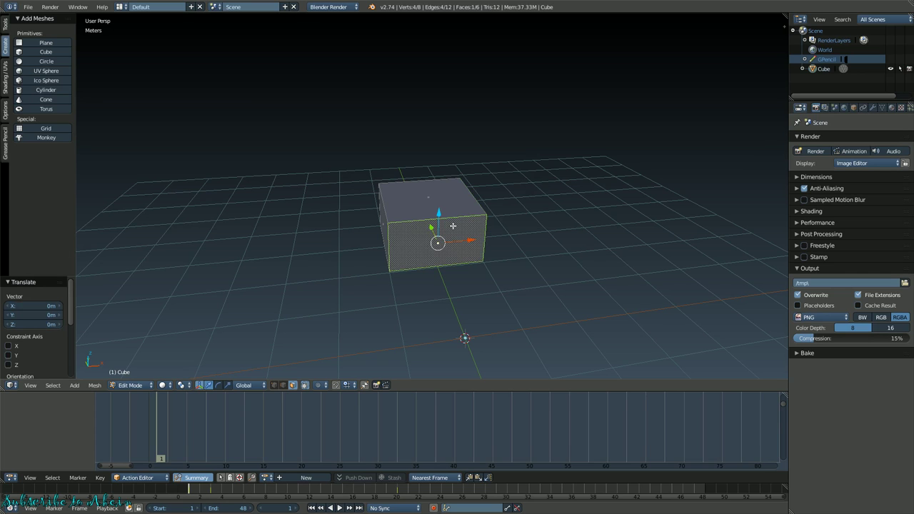
middle_click_drag(469, 227, 514, 220)
key("a")
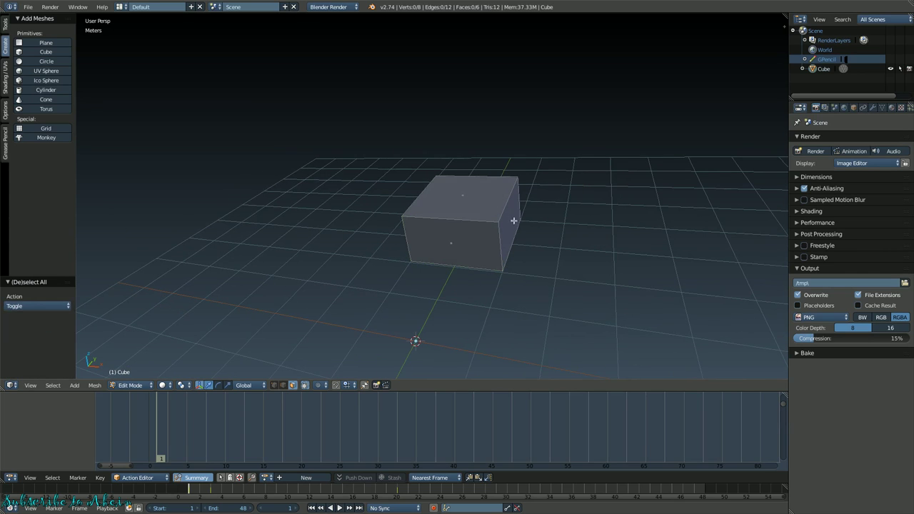
- Select the box's two opposite X-side faces, extrude them in place and scale them apart about 2.770 times along X
right_click(513, 217)
middle_click_drag(319, 263, 416, 235)
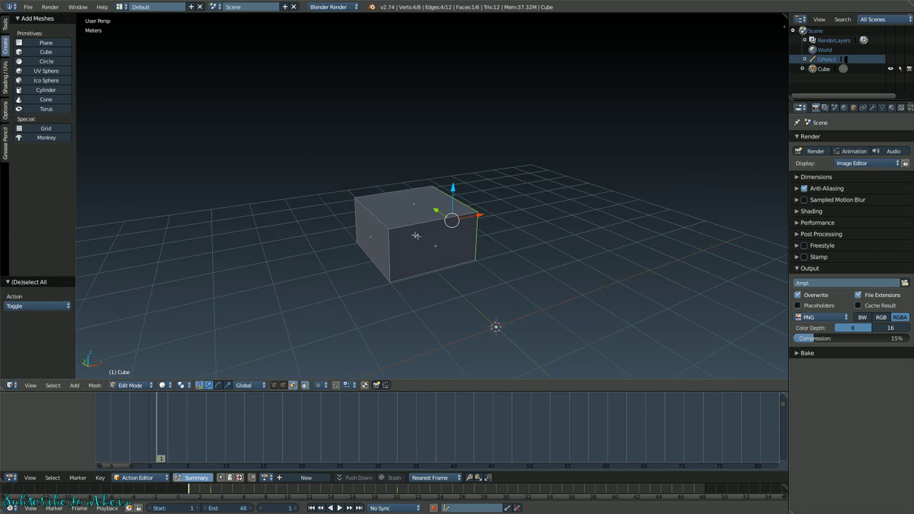
right_click(373, 237, "shift")
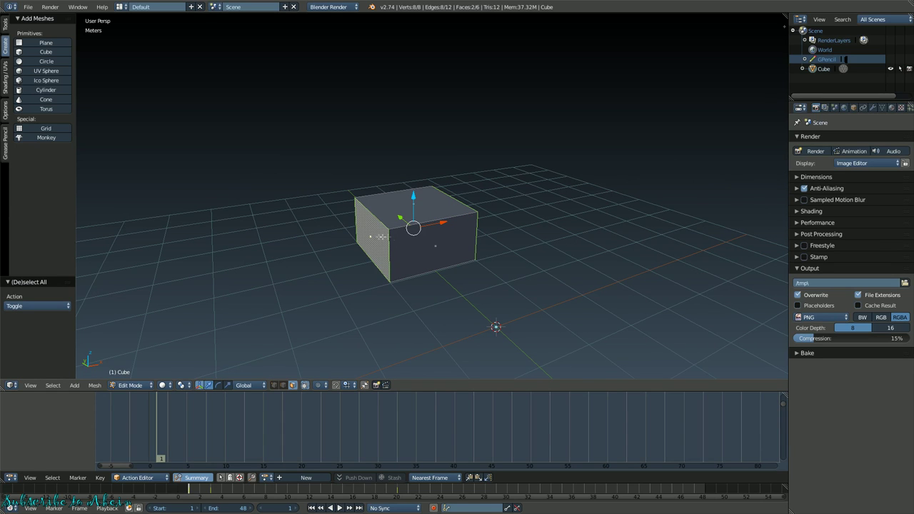
middle_click_drag(494, 224, 422, 249)
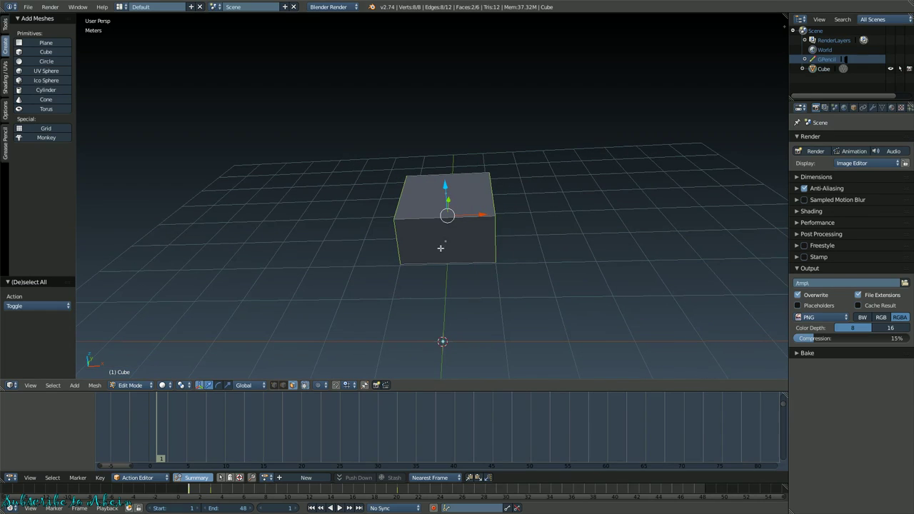
key("e")
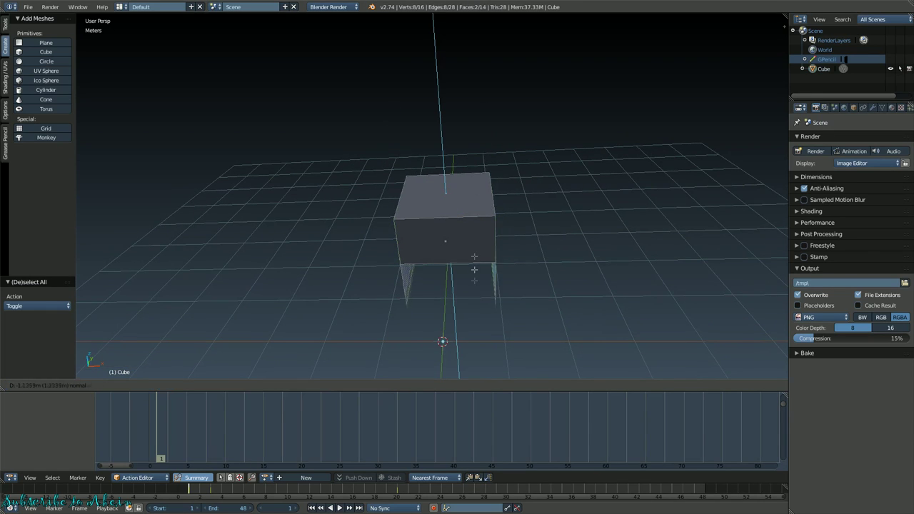
right_click(456, 107)
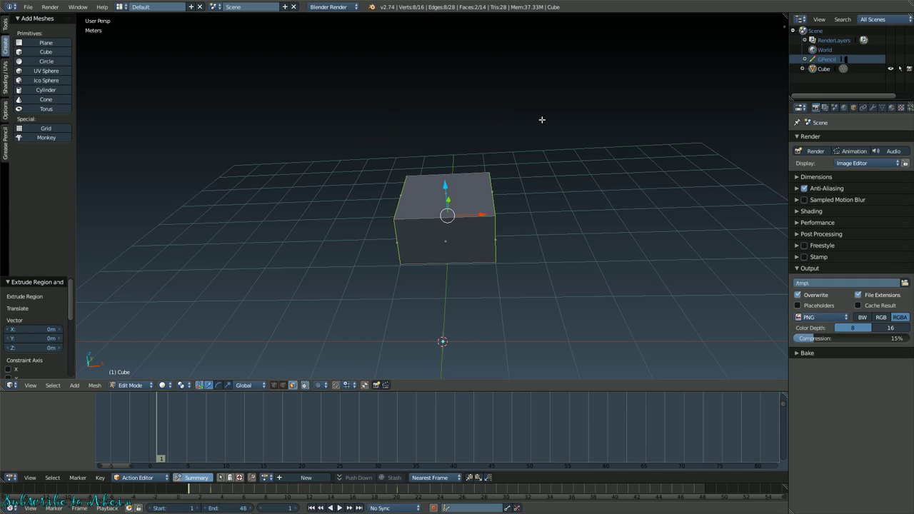
middle_click_drag(566, 121, 557, 209)
key("s")
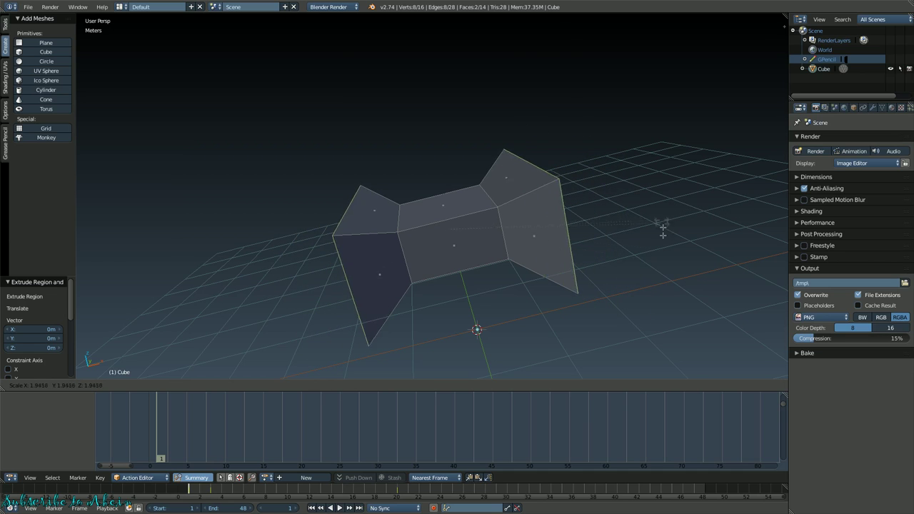
key("x")
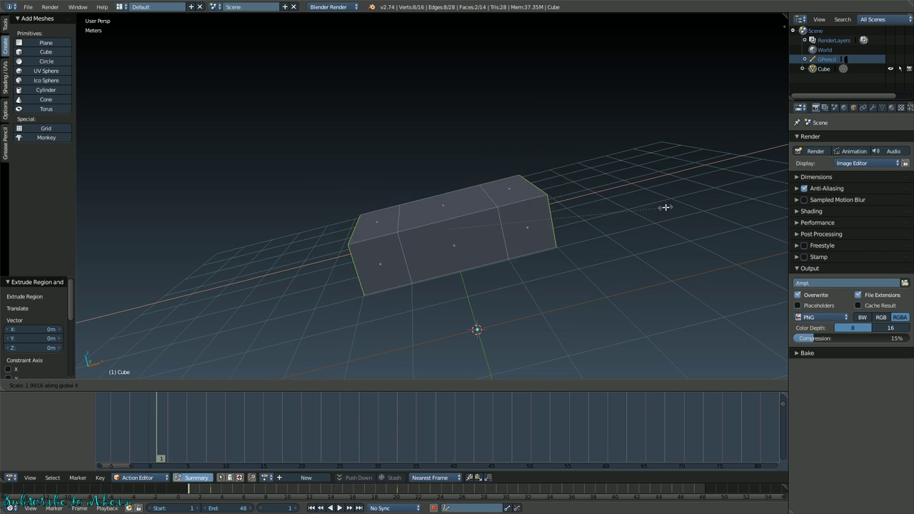
left_click(751, 205)
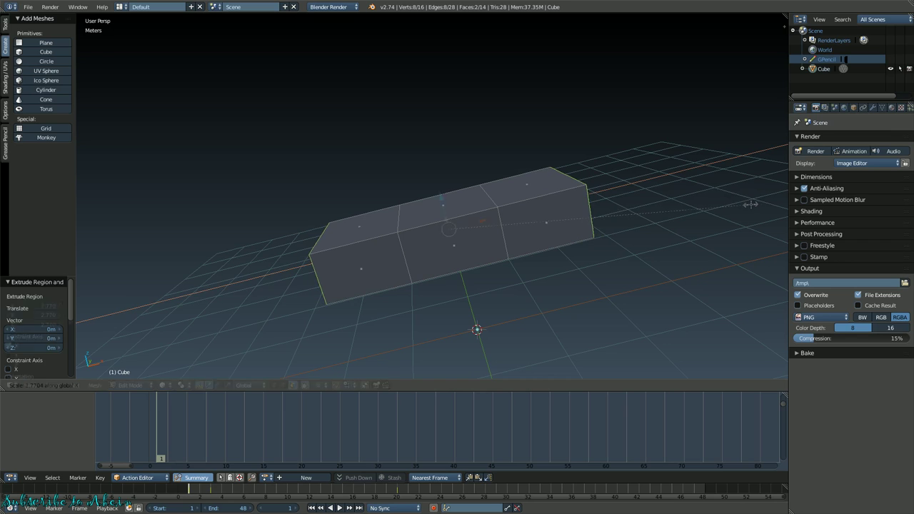
- Extrude the two end faces in place again and scale them outward about 1.621 times along the X axis
scroll(659, 207, "down", 3)
middle_click_drag(634, 202, 621, 223)
key("e")
right_click(628, 231)
key("s")
key("x")
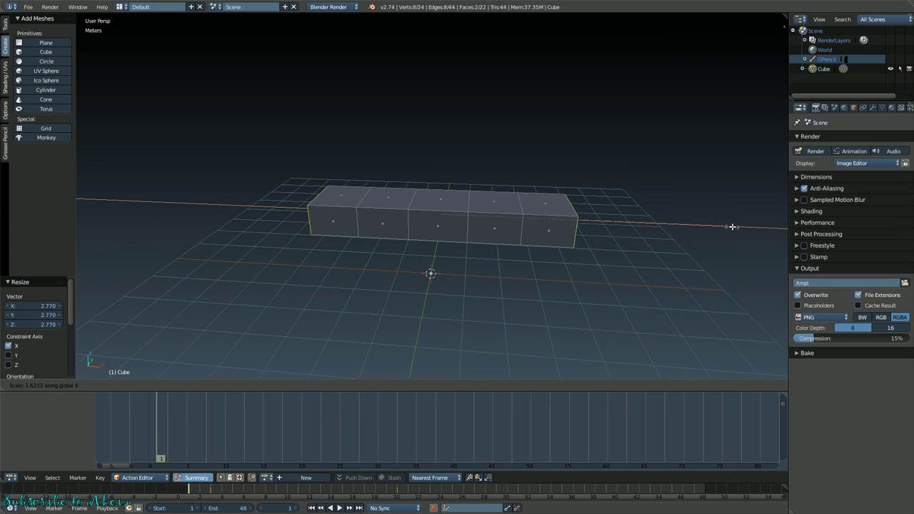
left_click(731, 227)
- Scale the two end faces slightly inward along the X axis, by a factor of about 0.989
middle_click_drag(700, 233, 568, 227)
key("s")
key("x")
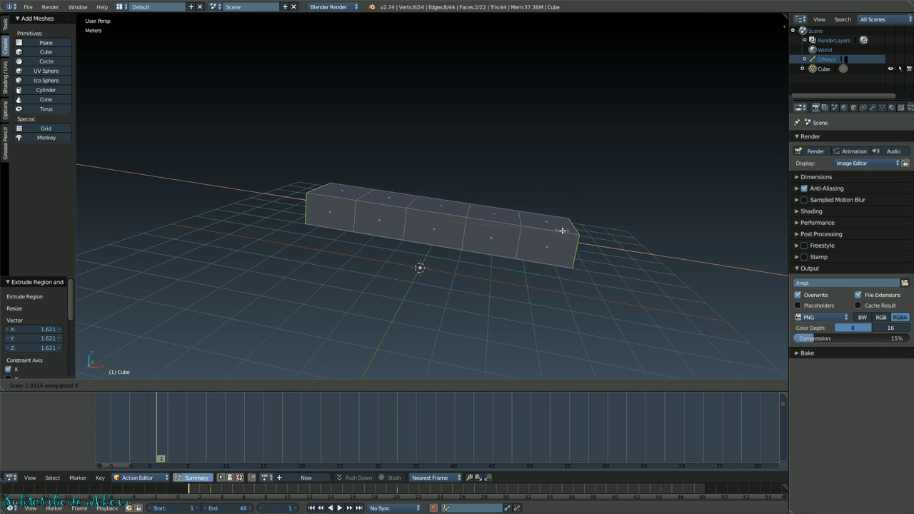
left_click(558, 235)
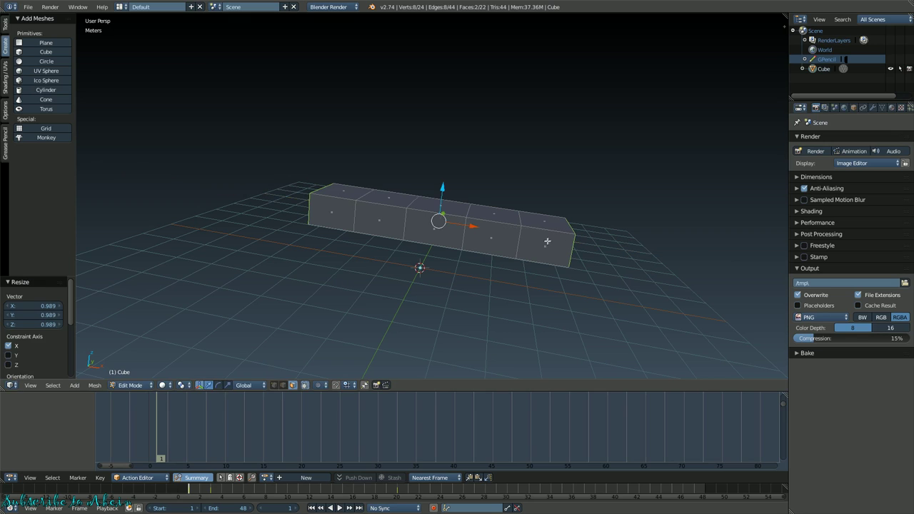
- Select the front faces of both end segments and extrude them about 4.434 m in the negative Y direction to form two arms
right_click(547, 241)
right_click(341, 206, "shift")
middle_click_drag(474, 207, 400, 233)
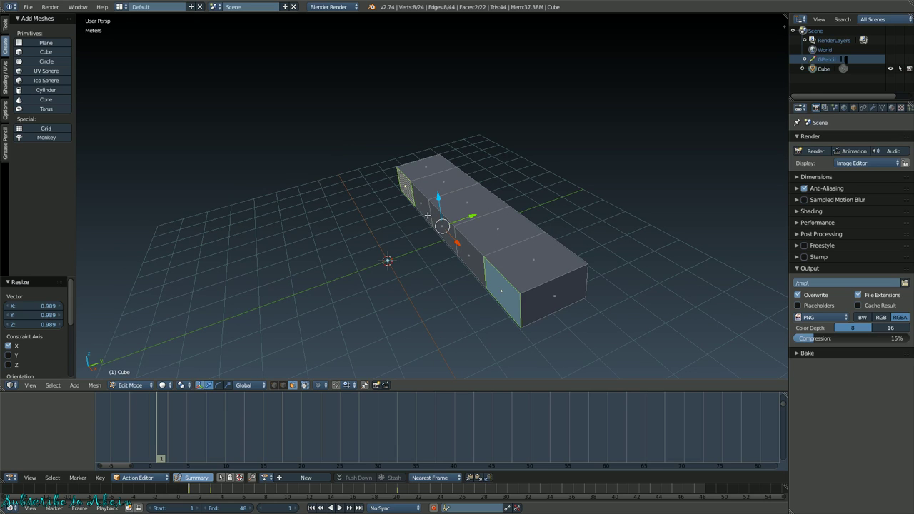
key("e")
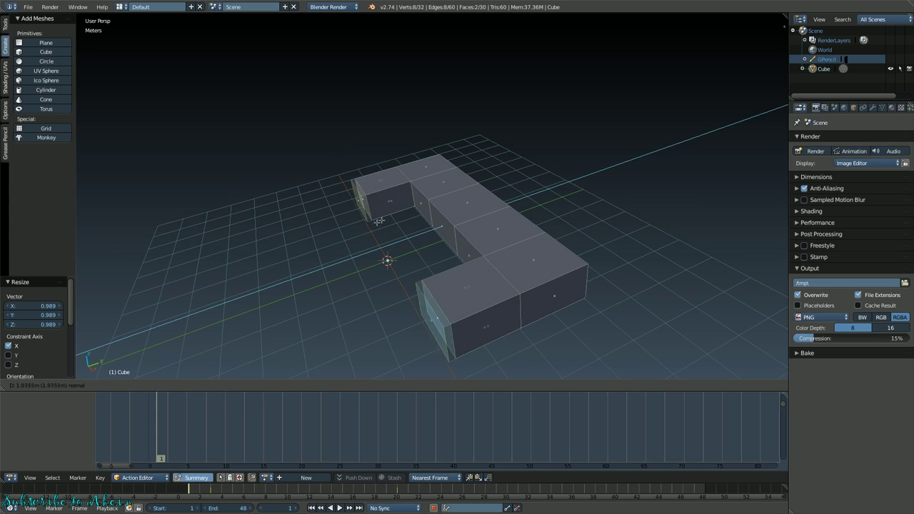
left_click(280, 219)
middle_click_drag(280, 219, 465, 259)
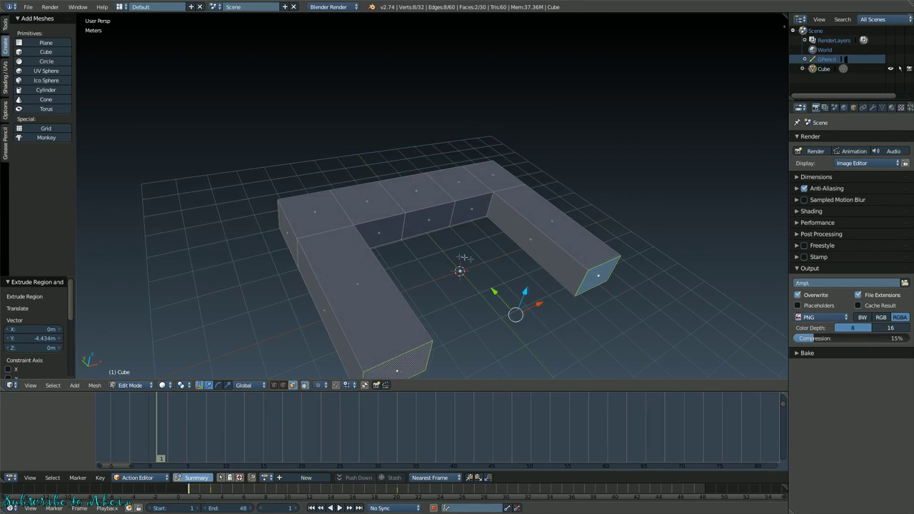
right_click(343, 316, "alt")
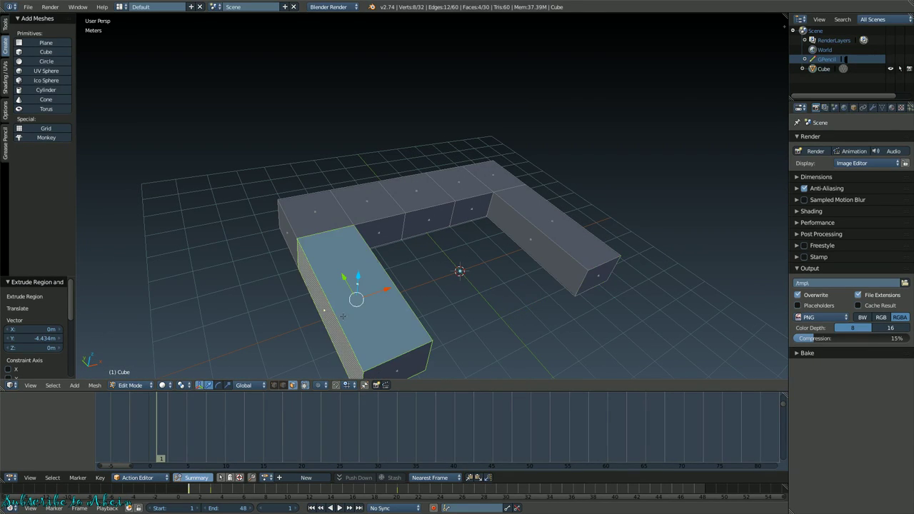
key("a")
right_click(418, 209, "alt")
middle_click_drag(520, 259, 539, 229)
- Clear the selection and add two evenly spaced loop cuts across the arm on the negative X side
key("a")
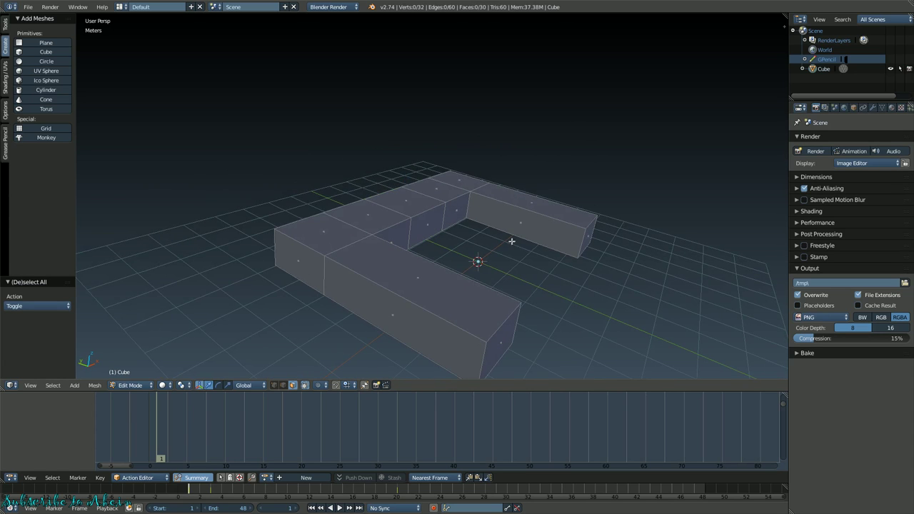
key("ctrl+r")
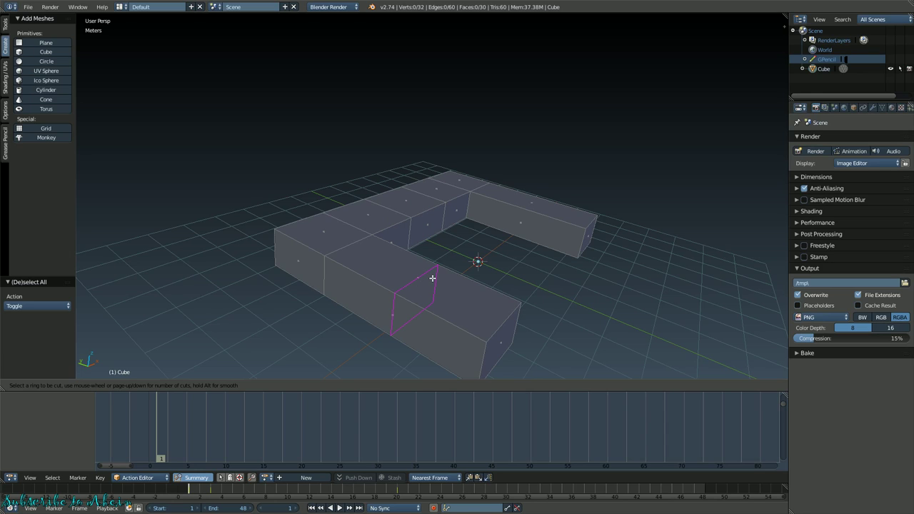
scroll(433, 278, "up", 1)
left_click(440, 278)
right_click(440, 279)
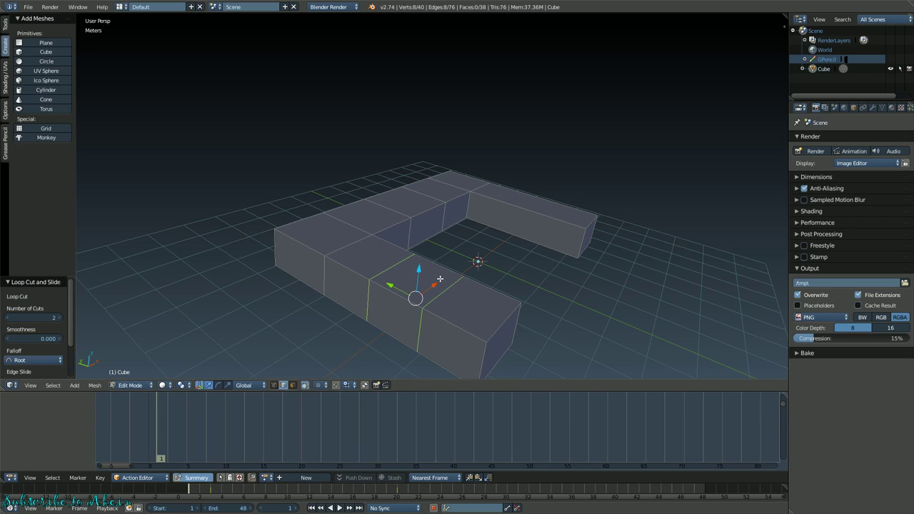
- Add two evenly spaced loop cuts across the arm on the positive X side
key("ctrl+r")
scroll(519, 219, "up", 1)
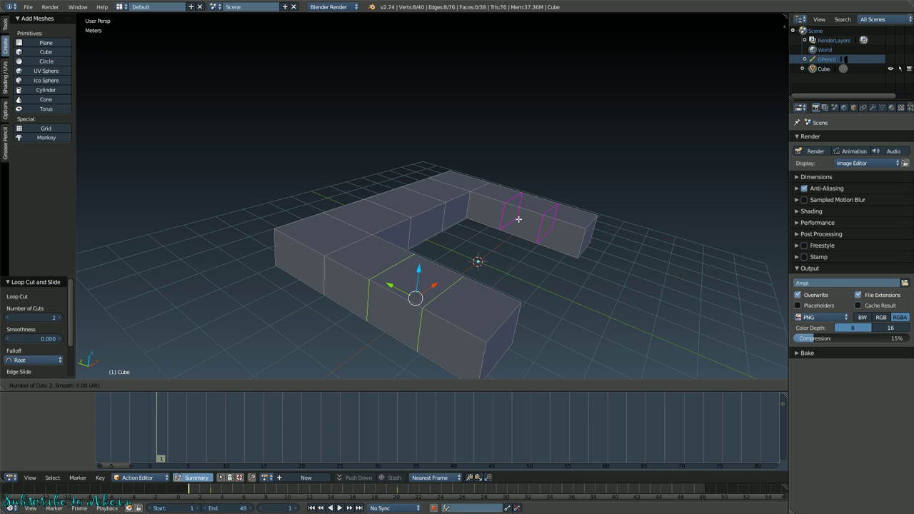
left_click(518, 219)
right_click(548, 238)
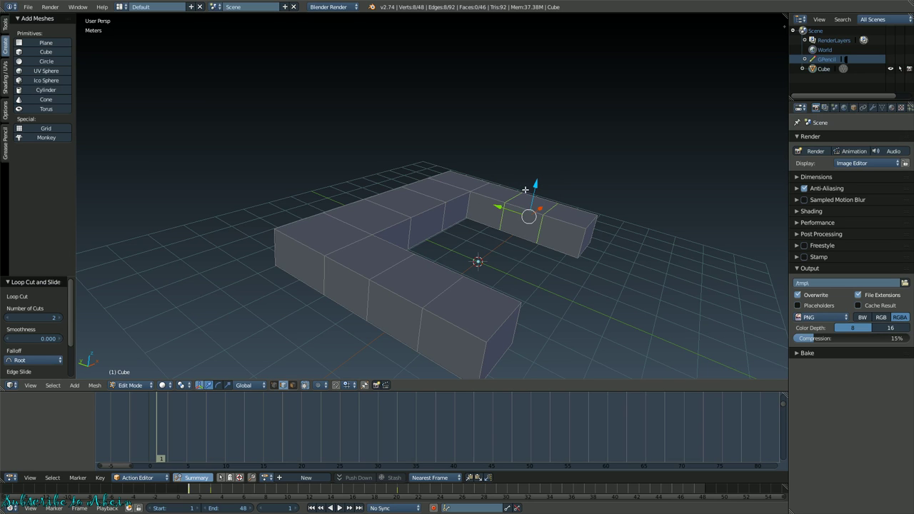
- Try two loop cuts across the middle block of the back section and undo them
middle_click_drag(587, 234, 444, 219)
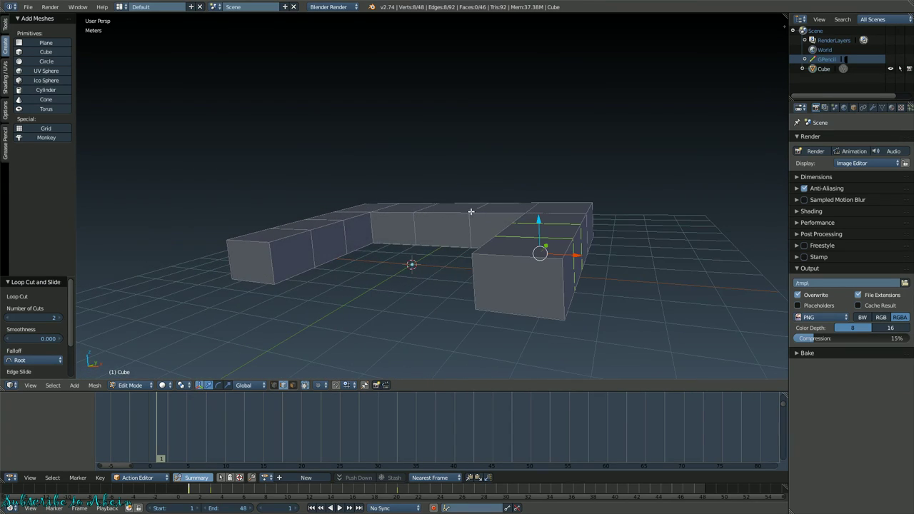
key("ctrl+r")
left_click(437, 211)
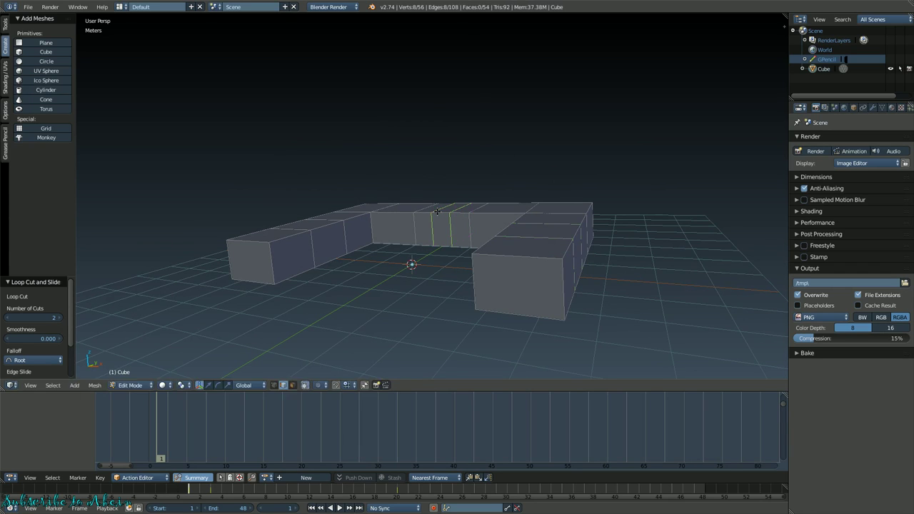
right_click(445, 197)
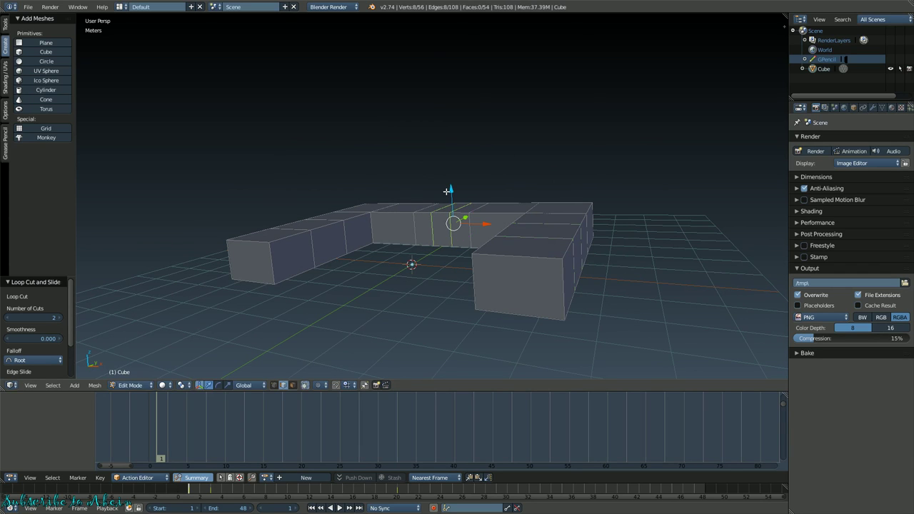
key("ctrl+z")
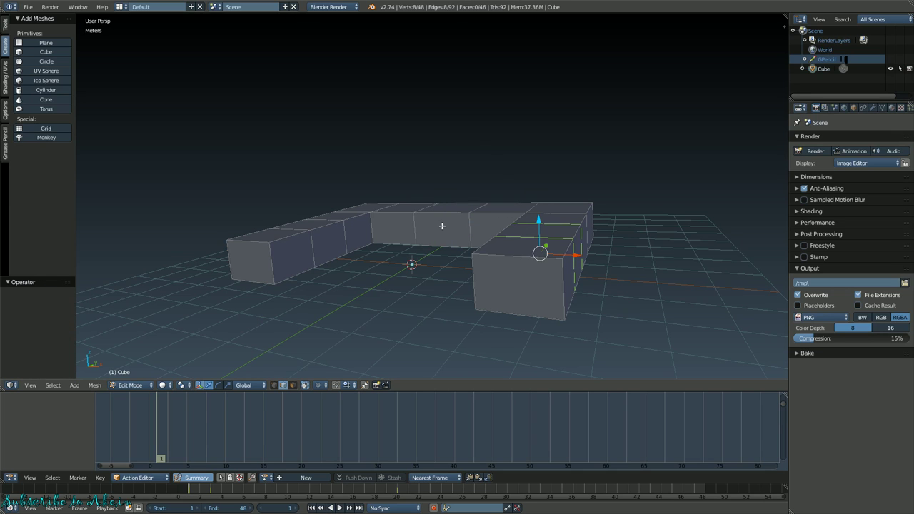
- Add one horizontal loop cut around the whole U shape and slide it down close to the base, by about -0.80
middle_click_drag(449, 218, 507, 242)
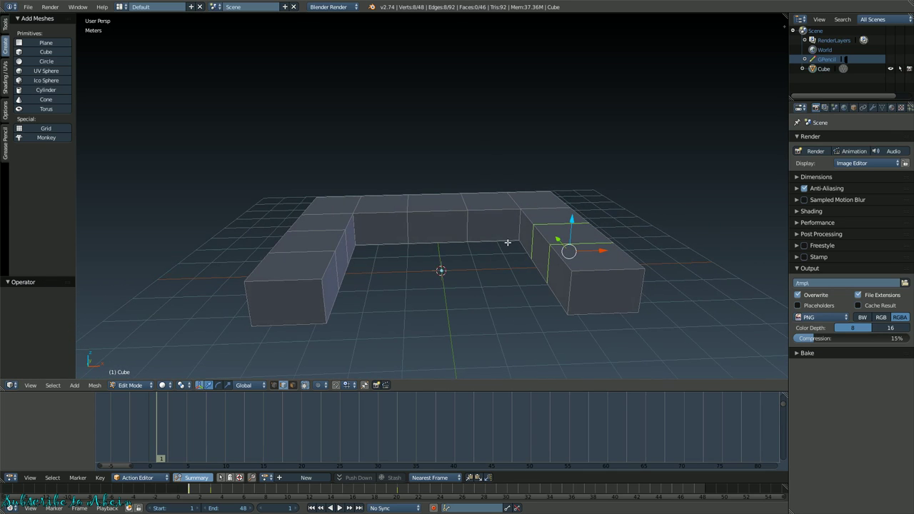
middle_click_drag(513, 241, 440, 258)
left_click(443, 256)
middle_click_drag(442, 256, 448, 312)
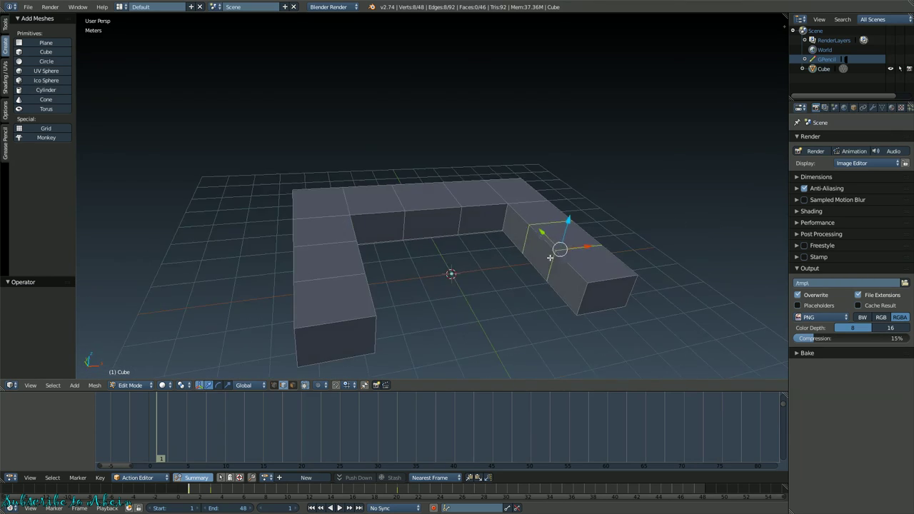
key("a")
left_click(293, 385)
middle_click_drag(377, 295, 349, 289)
middle_click_drag(372, 335, 412, 245)
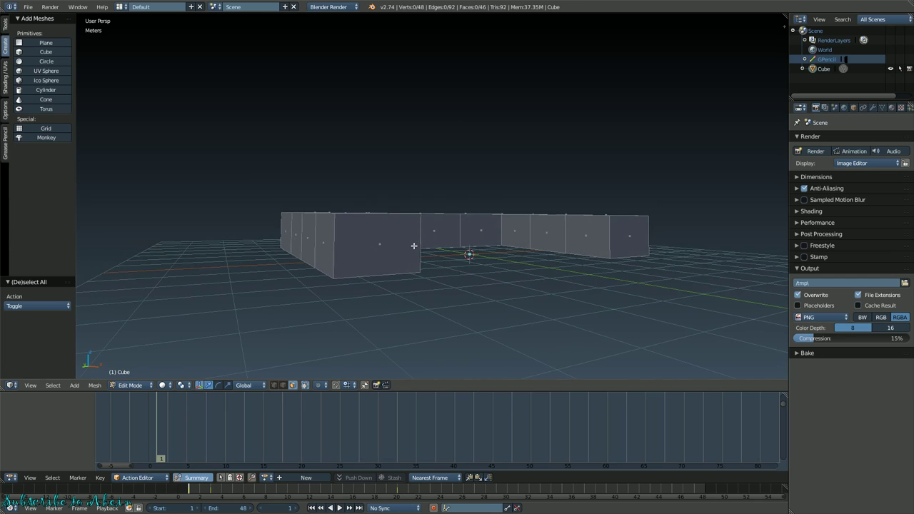
key("ctrl+r")
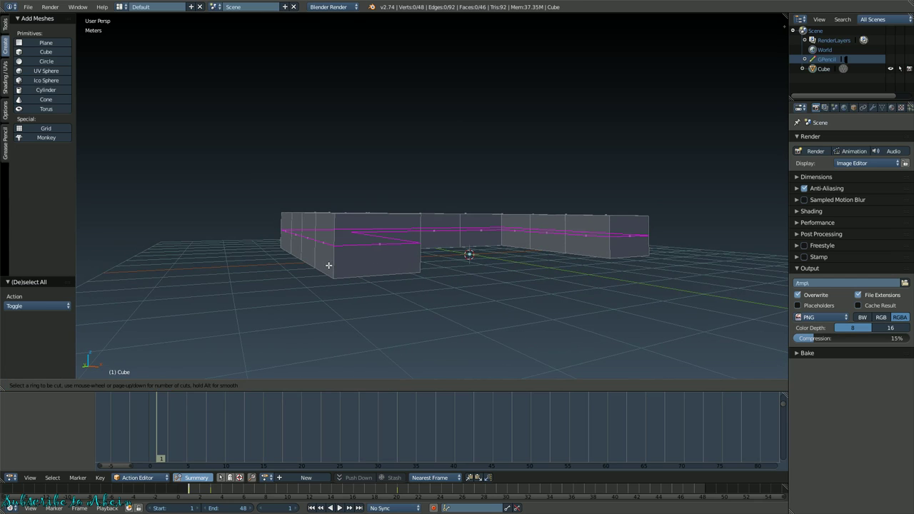
left_click(329, 265)
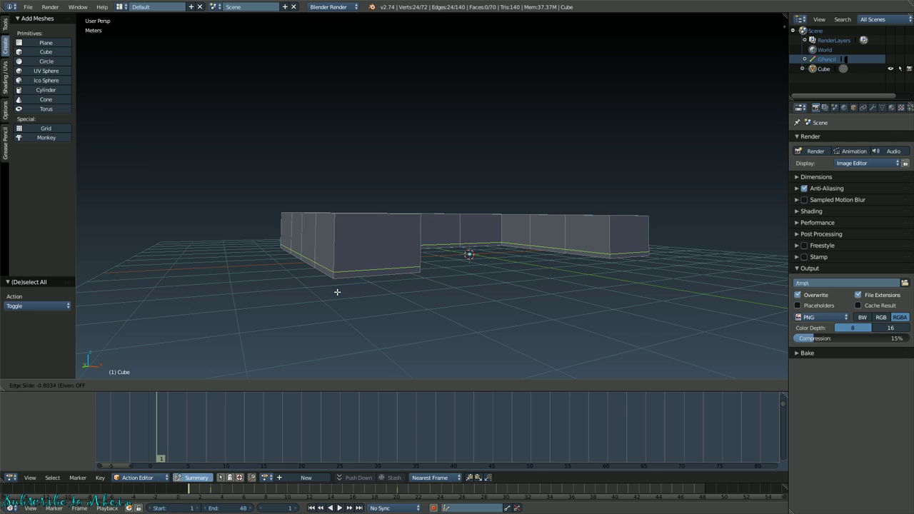
left_click(337, 292)
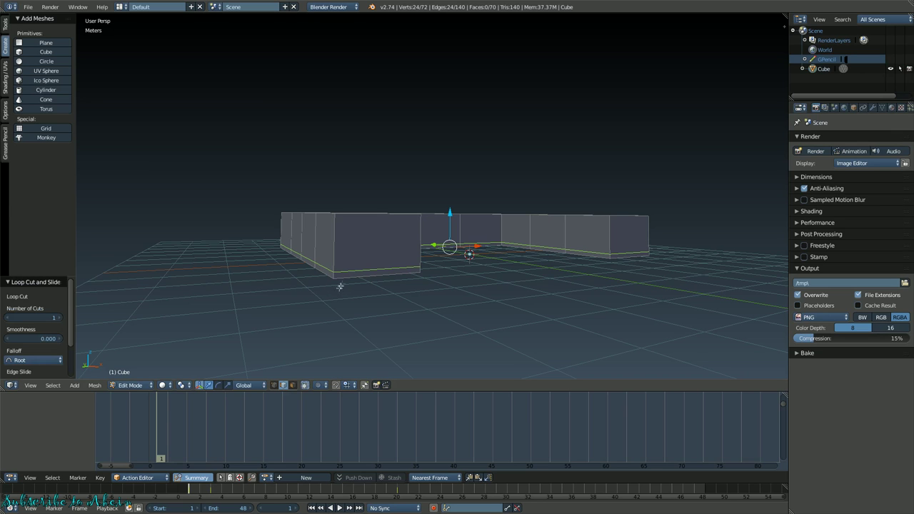
middle_click_drag(338, 291, 375, 228)
key("s")
right_click(477, 226)
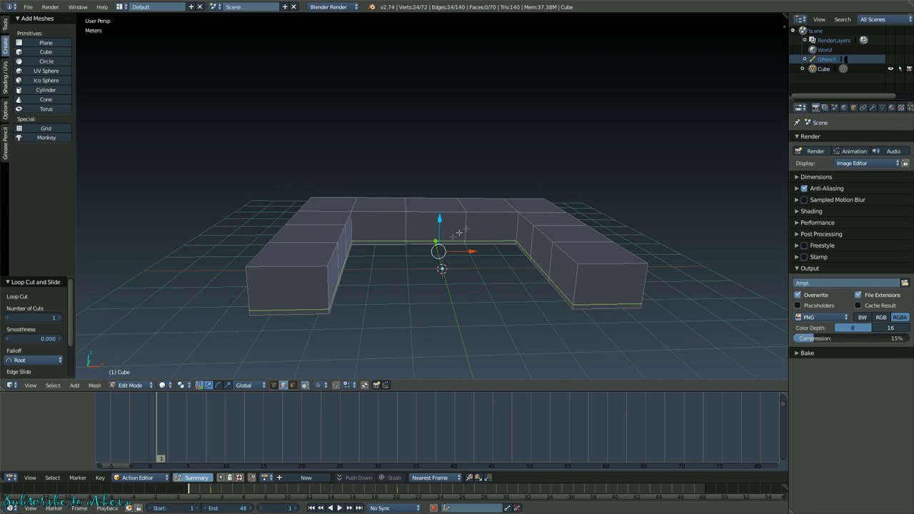
- Switch to face selection and select all eleven top faces of the U shape
scroll(439, 247, "down", 4)
middle_click_drag(420, 259, 447, 266)
scroll(402, 193, "up", 5)
left_click(293, 386)
right_click(284, 302)
right_click(282, 251, "shift")
right_click(294, 213, "shift")
right_click(313, 188, "shift")
right_click(373, 189, "shift")
right_click(443, 189, "shift")
right_click(514, 190, "shift")
right_click(536, 200, "shift")
right_click(556, 242, "shift")
right_click(586, 266, "shift")
right_click(615, 303, "shift")
key("w")
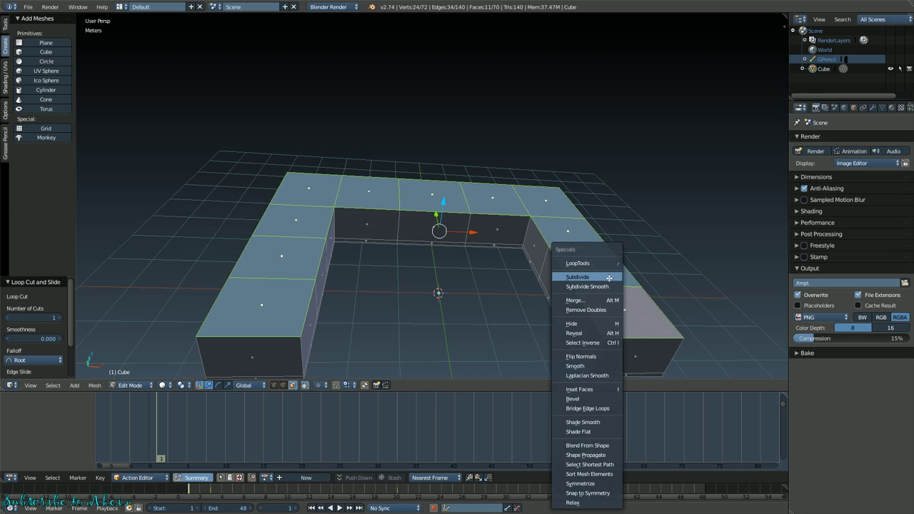
key("Escape")
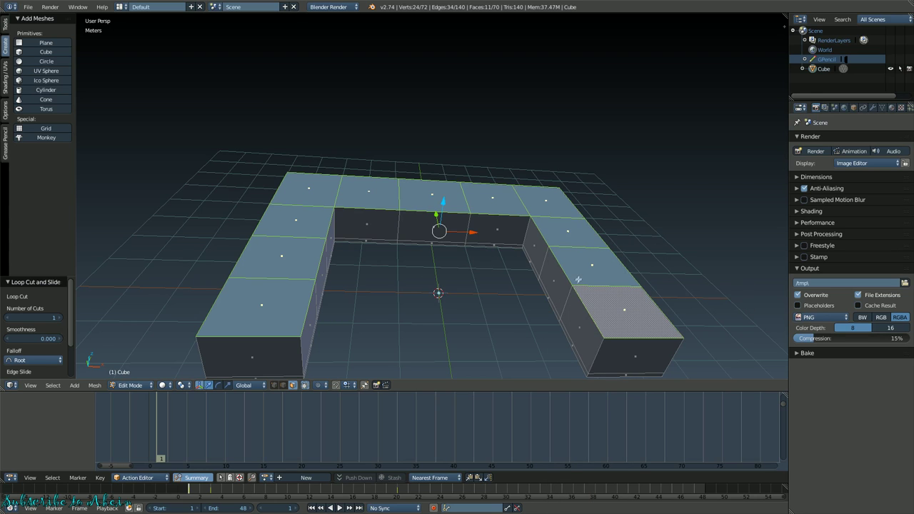
- Try insetting the selected top faces with a thickness of about 46.33 and undo the inset
middle_click_drag(546, 285, 506, 303)
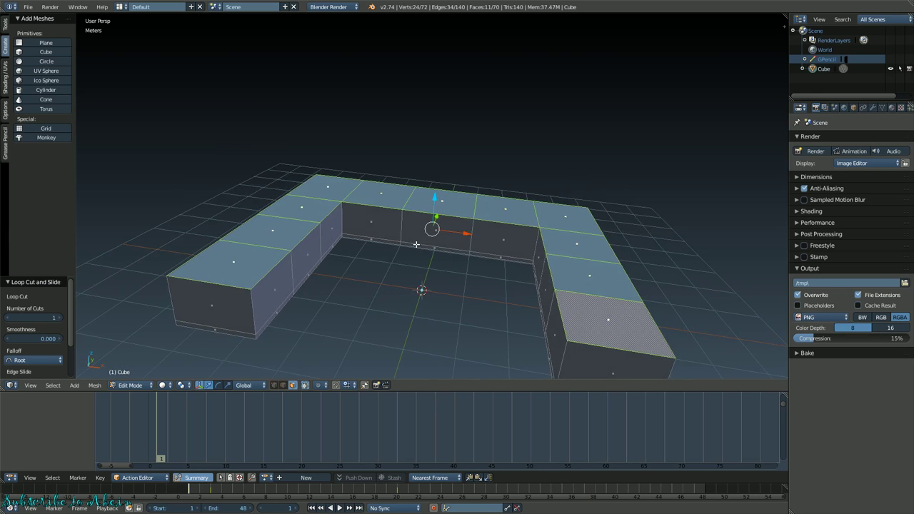
key("i")
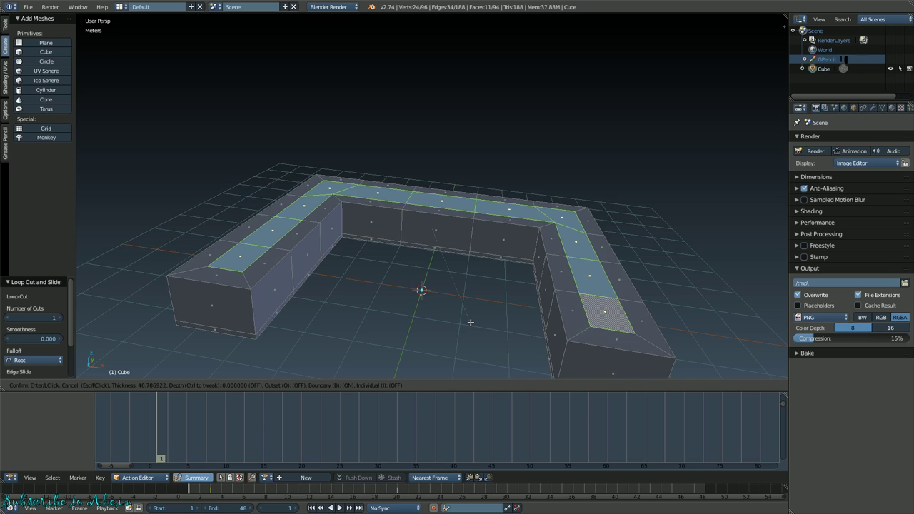
left_click(470, 323)
middle_click_drag(470, 322, 280, 281)
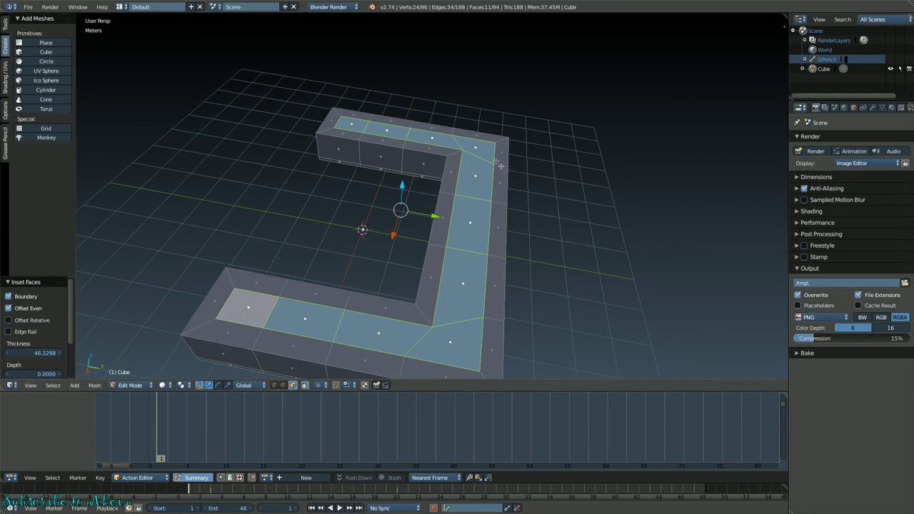
middle_click_drag(218, 352, 468, 319)
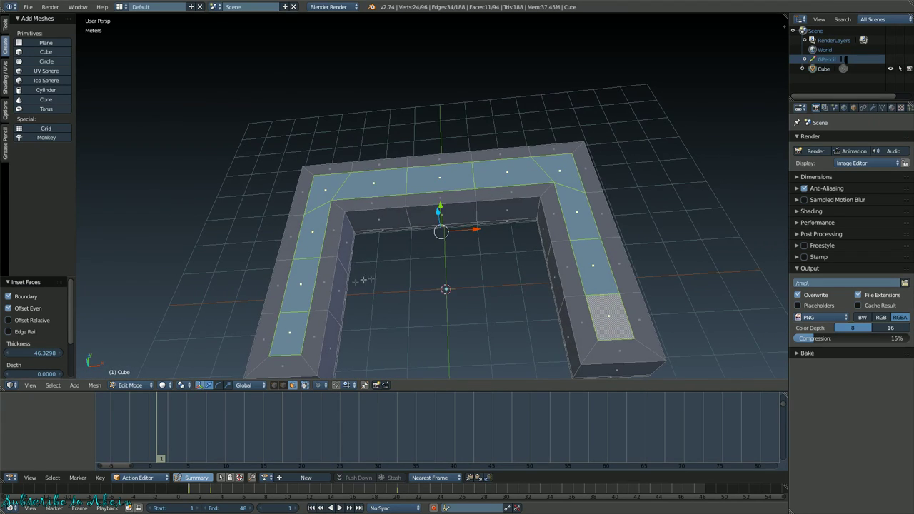
middle_click_drag(410, 263, 424, 198)
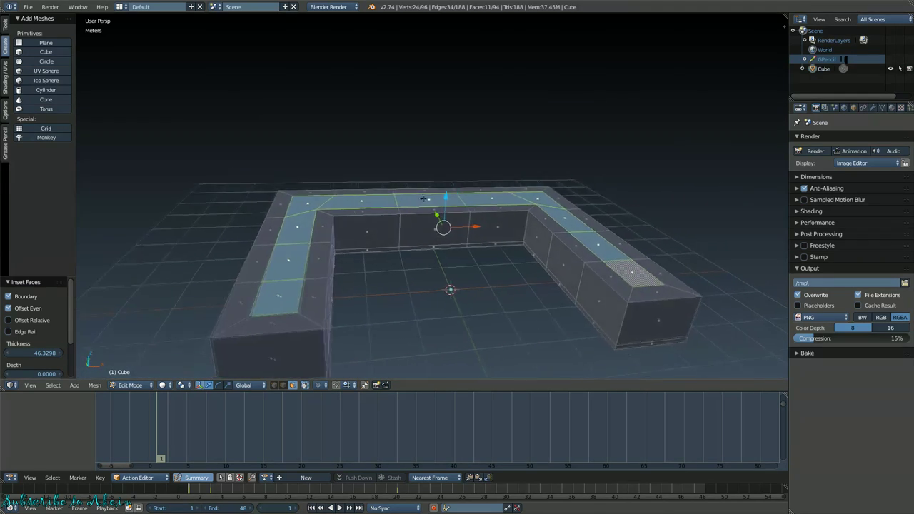
scroll(428, 208, "down", 3)
key("ctrl+z")
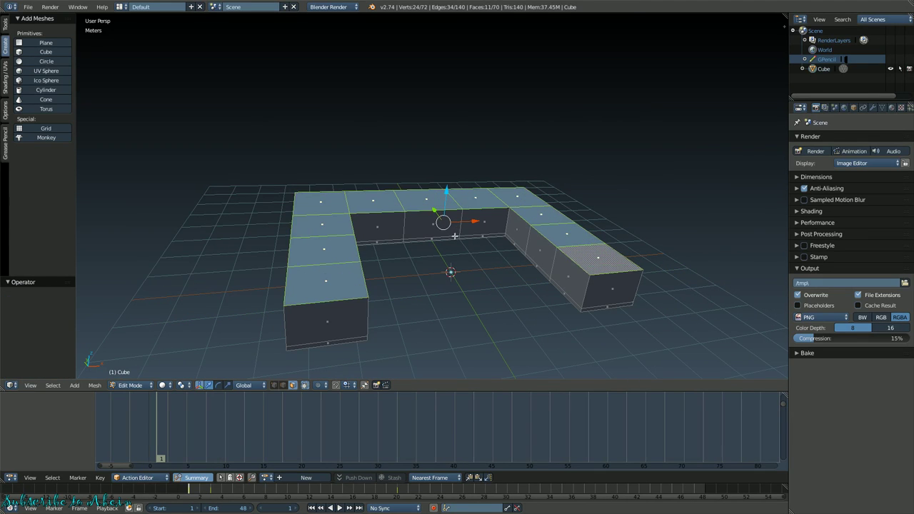
- Inset the selected top faces of the U shape with a thickness of about 59.93
scroll(455, 236, "down", 2)
key("i")
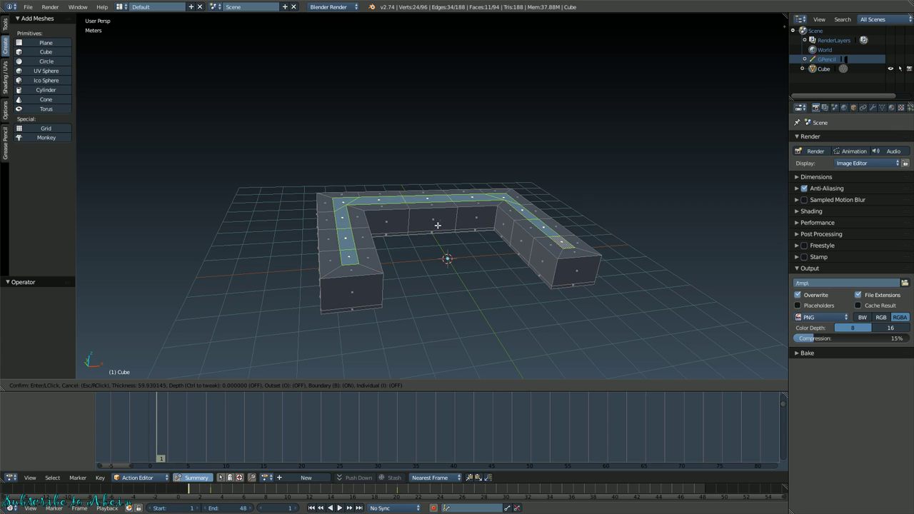
left_click(437, 225)
scroll(429, 233, "up", 3)
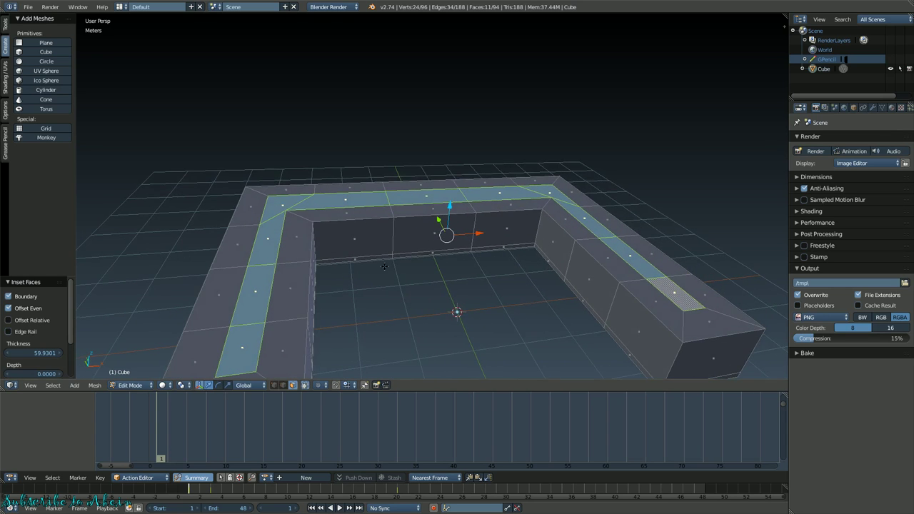
- Select the outer border faces on top of one arm of the U shape, continuing around its corner onto the back section
scroll(384, 267, "down", 3)
middle_click_drag(474, 263, 330, 251)
scroll(392, 272, "up", 1)
middle_click_drag(392, 272, 451, 333, "shift")
scroll(312, 243, "up", 4)
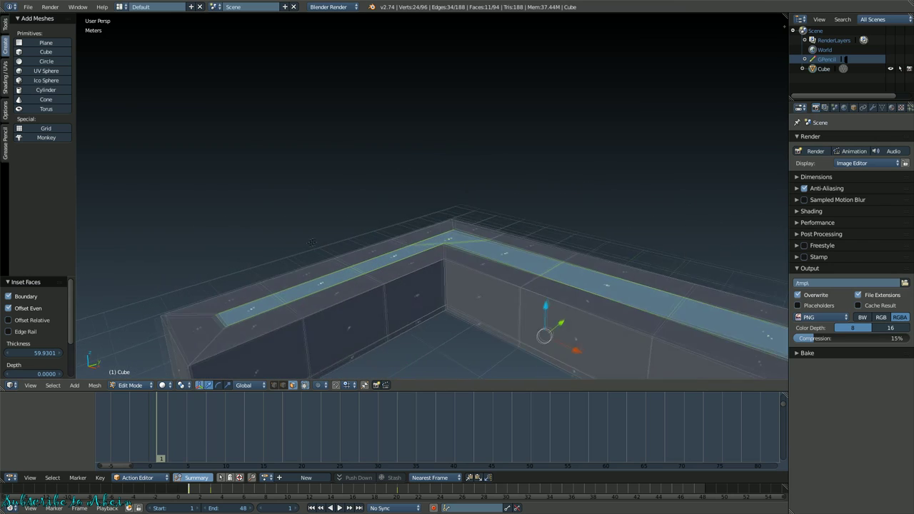
scroll(312, 243, "down", 2)
middle_click_drag(311, 243, 352, 267)
right_click(274, 280)
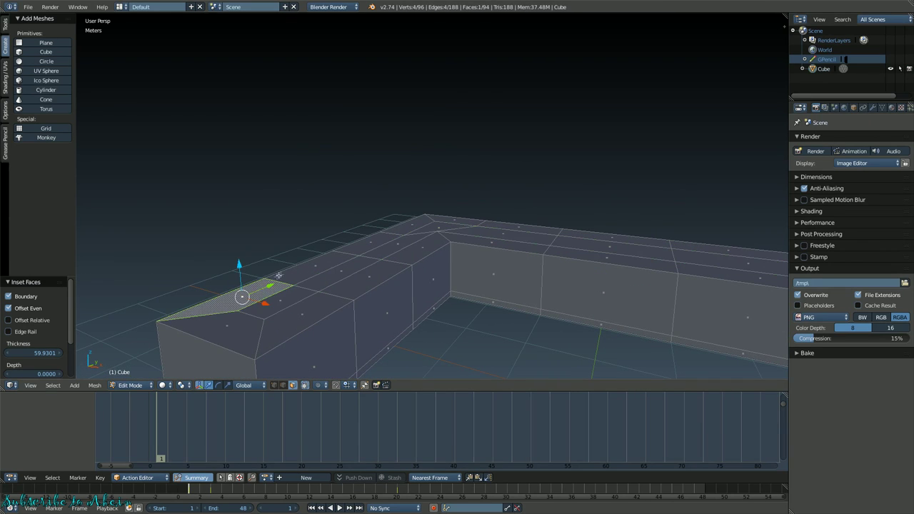
right_click(296, 263, "shift")
right_click(368, 242, "shift")
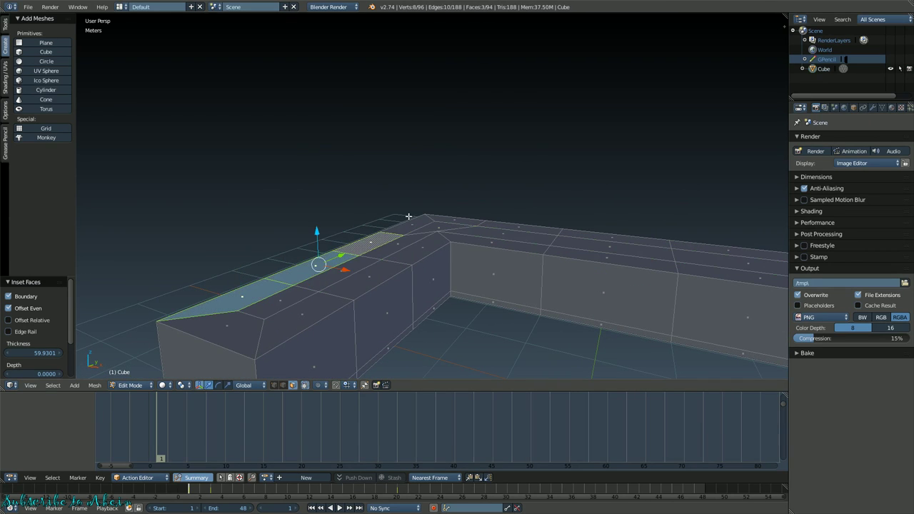
right_click(421, 221, "shift")
right_click(445, 220, "shift")
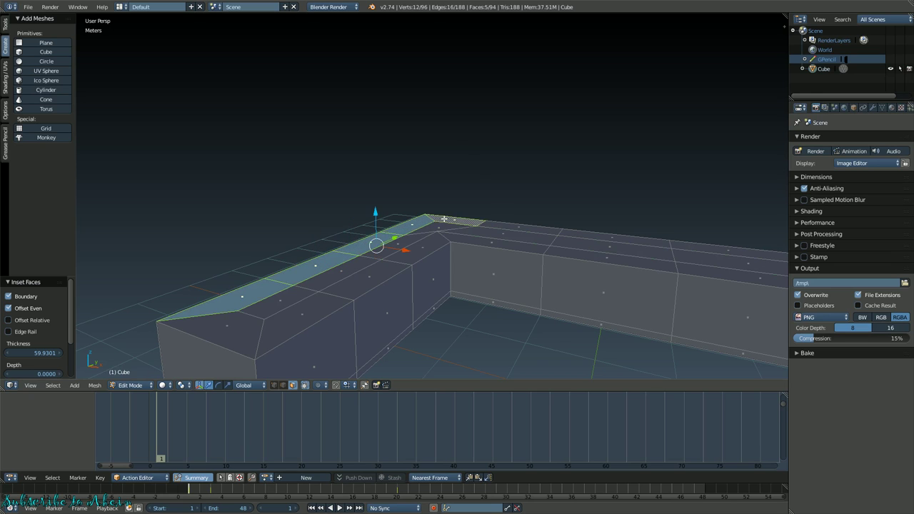
- Extend the selection along the outer top border of the back section and the second arm, up to that arm's end
right_click(502, 220, "shift")
right_click(585, 232, "shift")
right_click(704, 246, "shift")
middle_click_drag(704, 246, 496, 262)
right_click(640, 263, "shift")
right_click(706, 298, "shift")
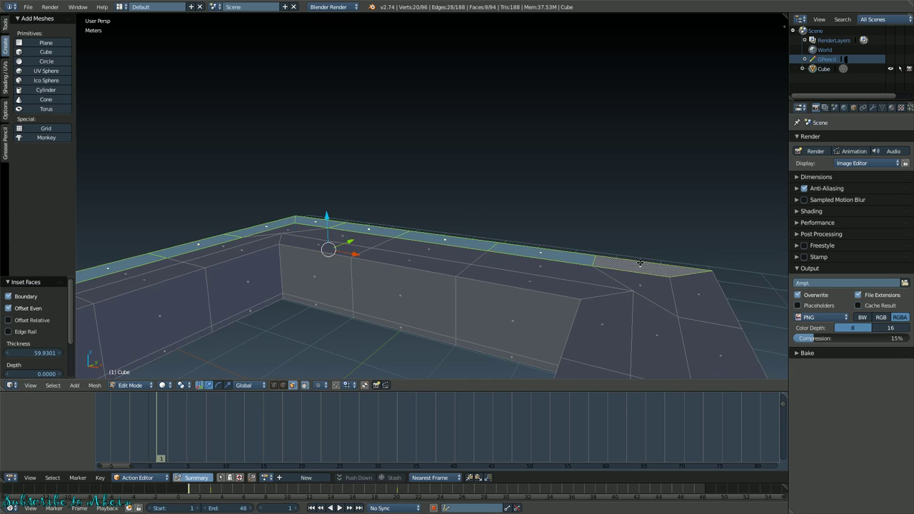
right_click(712, 346, "shift")
scroll(708, 347, "down", 3)
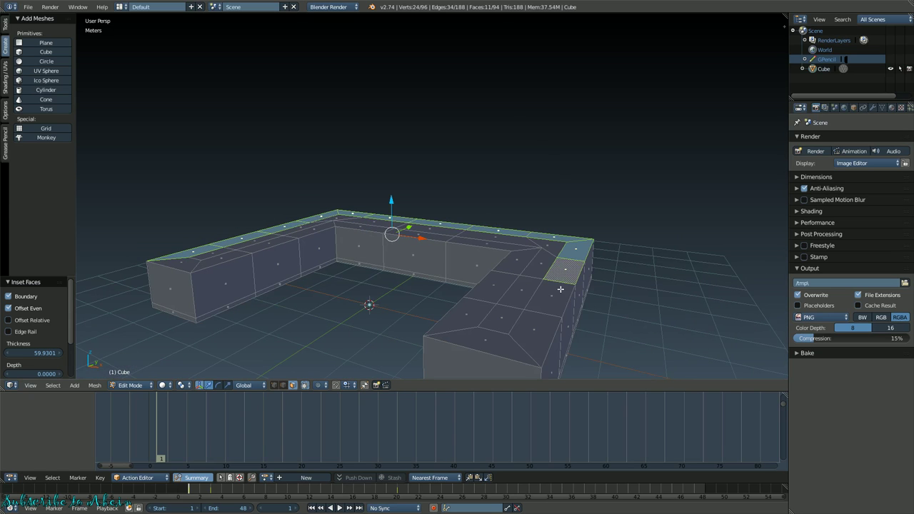
right_click(561, 289, "shift")
right_click(543, 334, "shift")
middle_click_drag(543, 334, 426, 215)
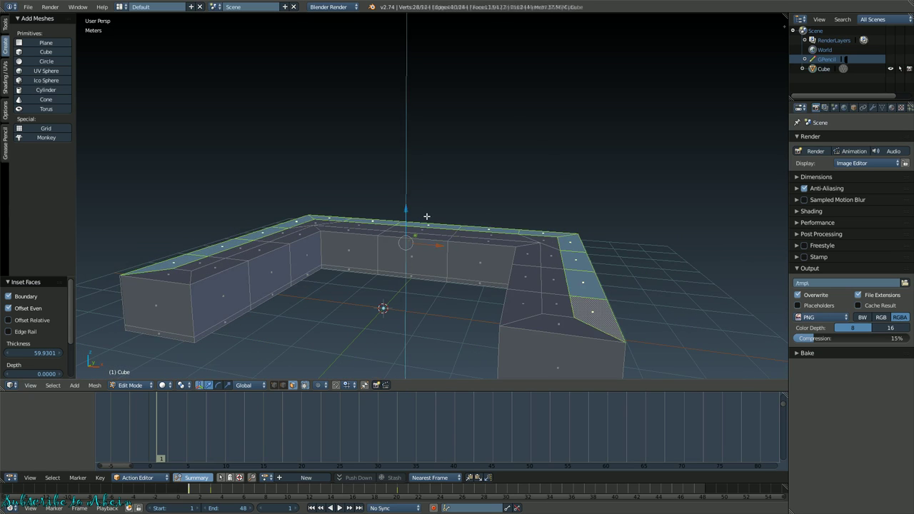
- Try extruding the thirteen outer border faces upward by about 1.01 m, undo it and reselect the face at the arm's end
key("e")
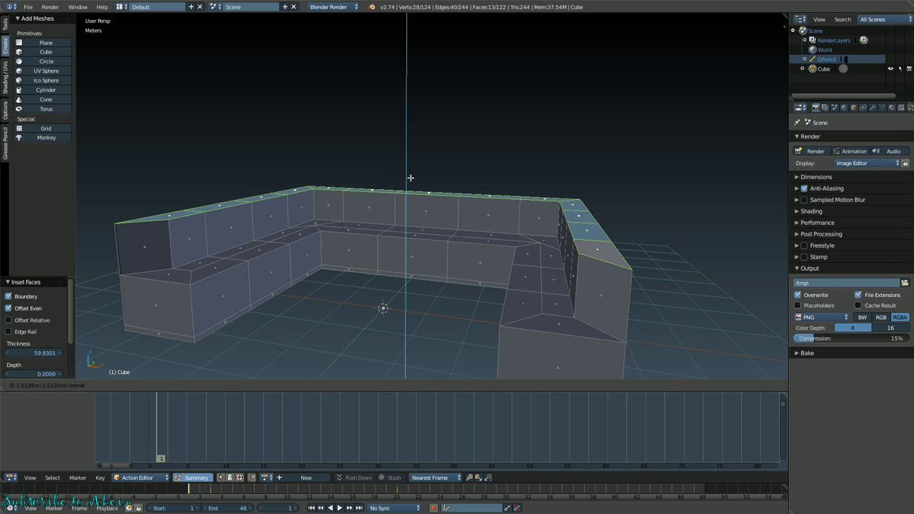
right_click(411, 178)
key("ctrl+z")
key("ctrl+z")
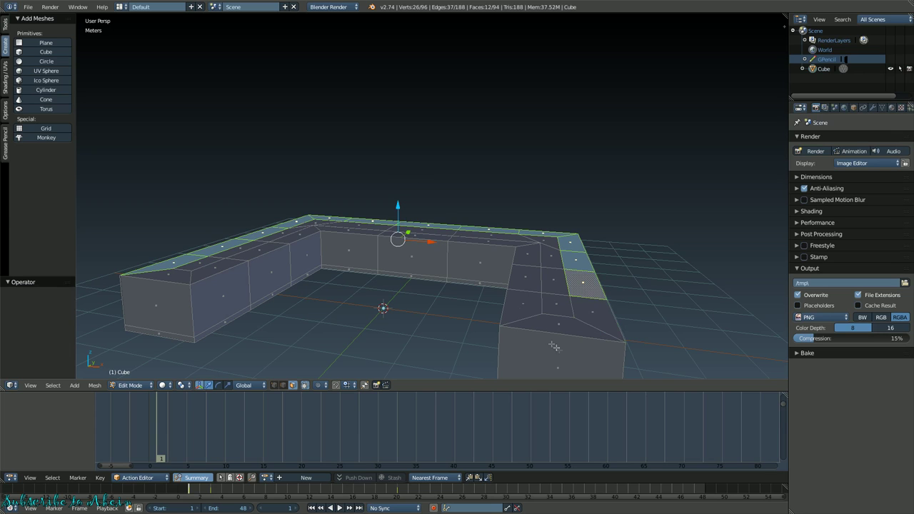
right_click(590, 315, "shift")
- Deselect the middle face of the back's outer border and extrude the remaining twelve faces upward by about 87.4 cm
middle_click_drag(590, 314, 569, 263)
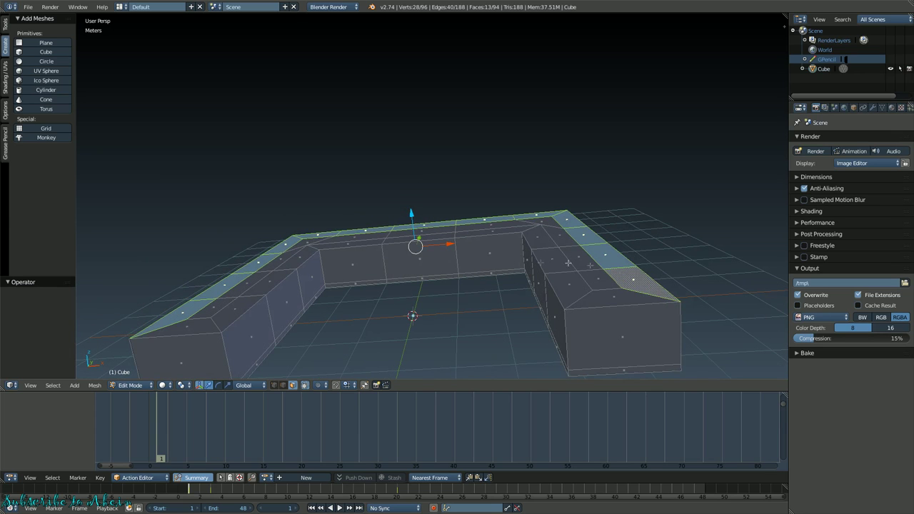
right_click(432, 224, "shift")
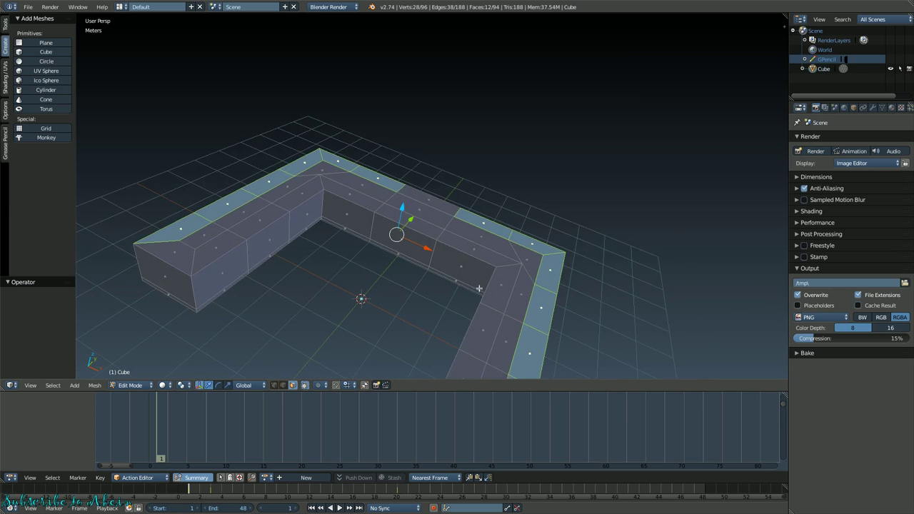
middle_click_drag(479, 291, 475, 236)
key("e")
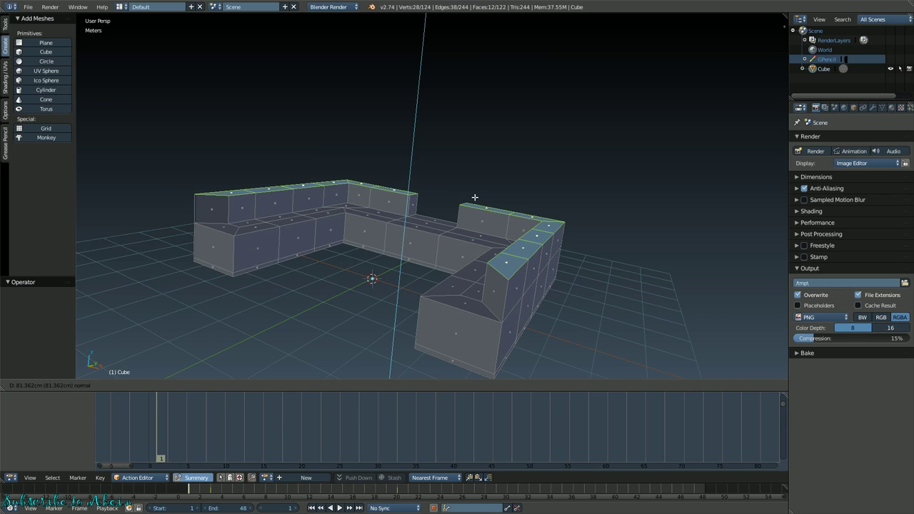
left_click(475, 197)
middle_click_drag(475, 198, 565, 206)
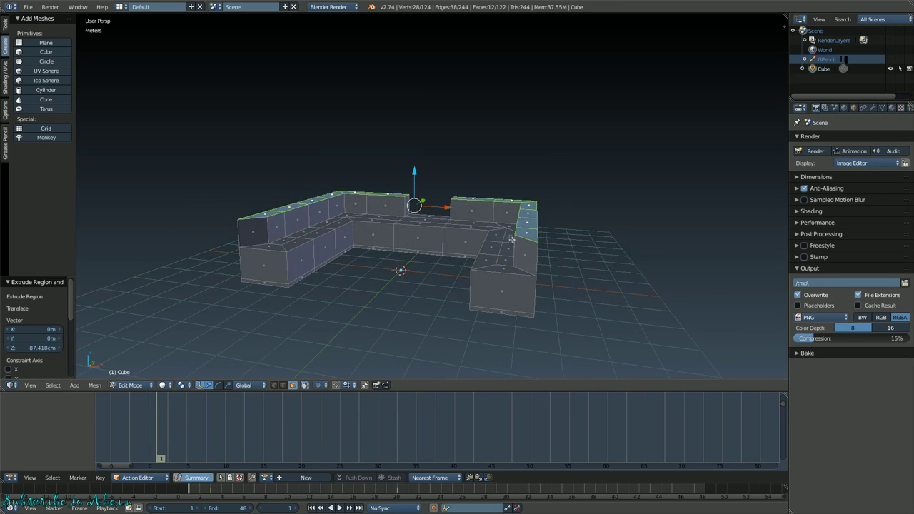
scroll(493, 224, "up", 3)
middle_click_drag(494, 224, 510, 225)
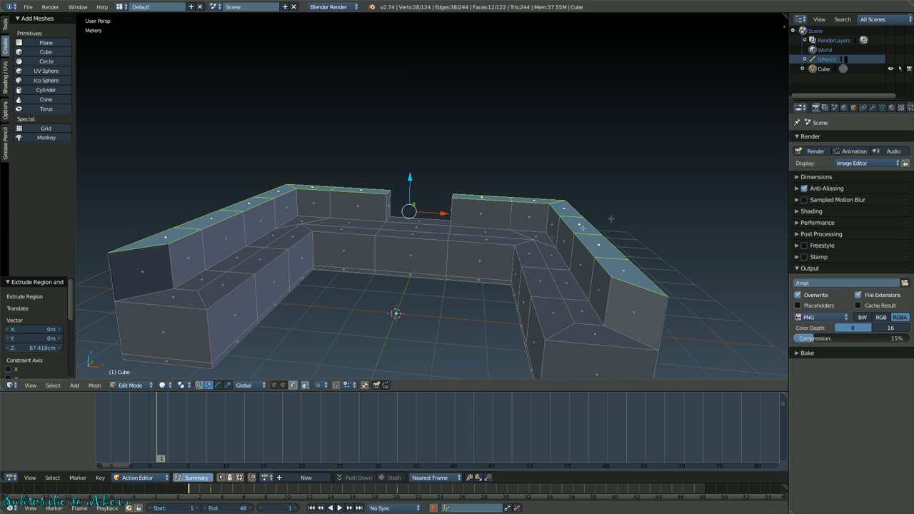
- Add a Subdivision Surface modifier to the Cube with 2 view subdivisions and fit the edit cage to the modifier result
left_click(883, 108)
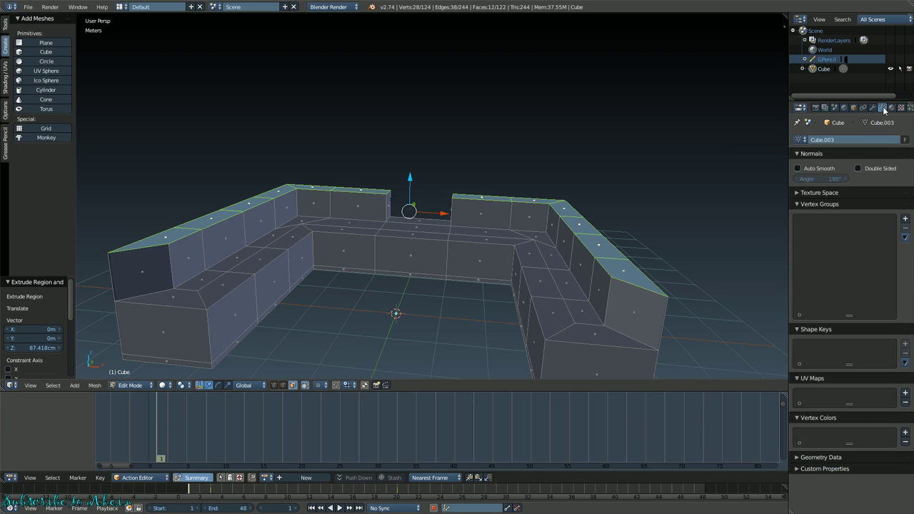
left_click(825, 107)
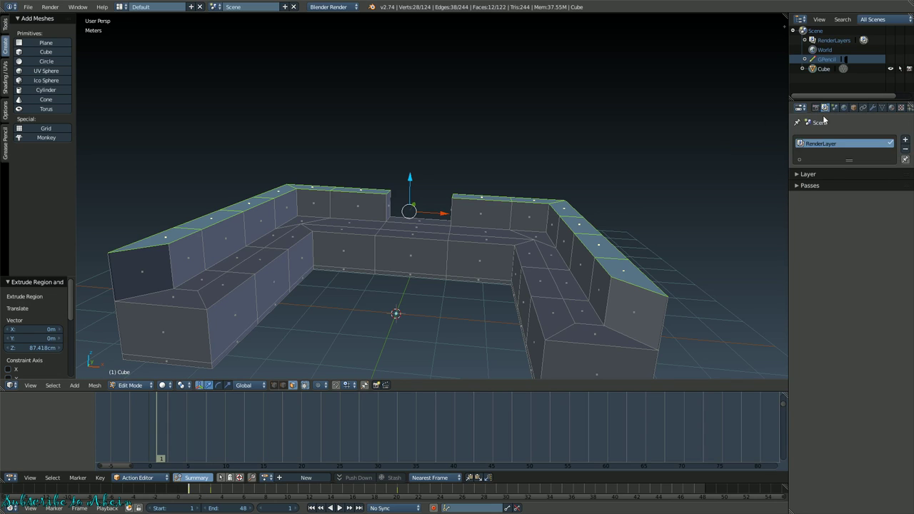
left_click(872, 108)
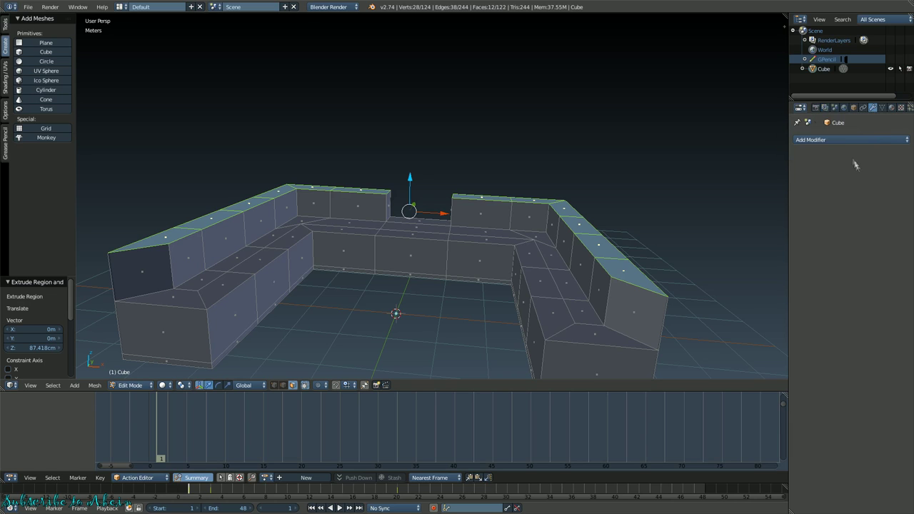
left_click(843, 140)
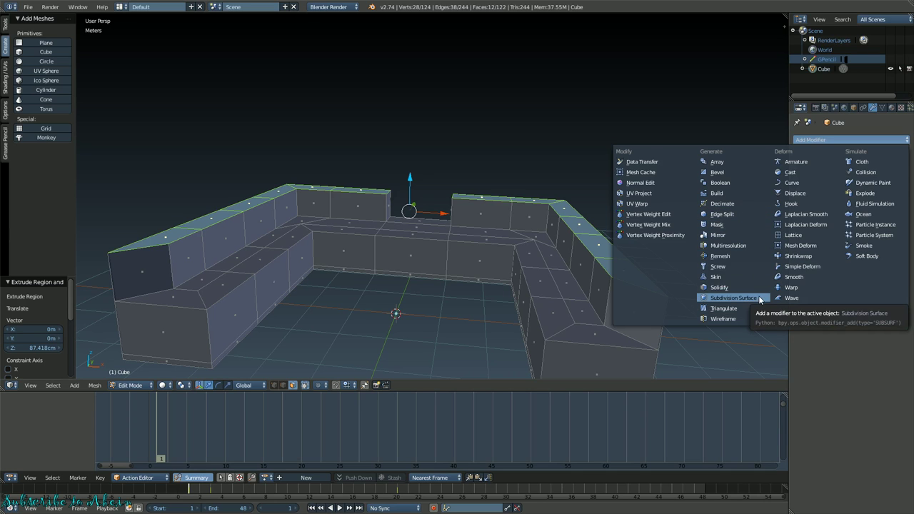
left_click(737, 298)
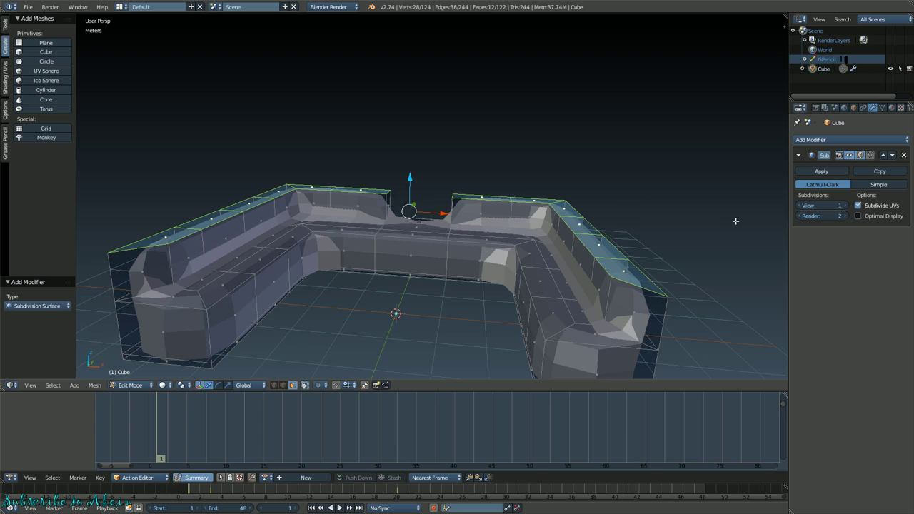
left_click(847, 206)
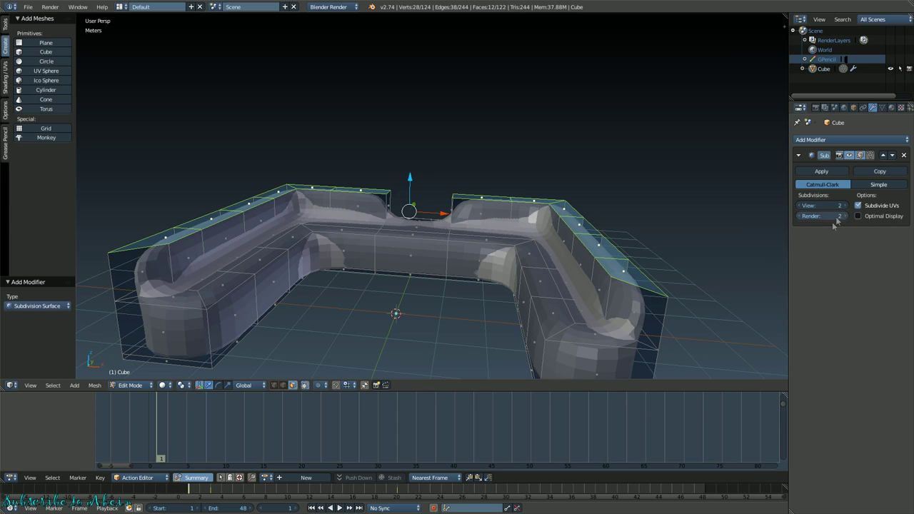
left_click(870, 155)
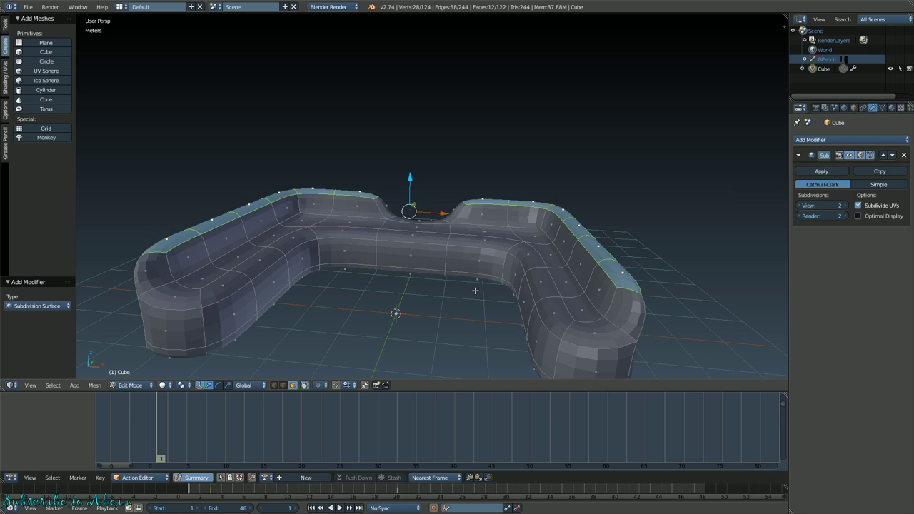
- Select every face of the subdivided mesh
mouse_move(454, 256)
middle_mouse_down()
mouse_move(457, 275)
mouse_move(462, 257)
middle_mouse_up()
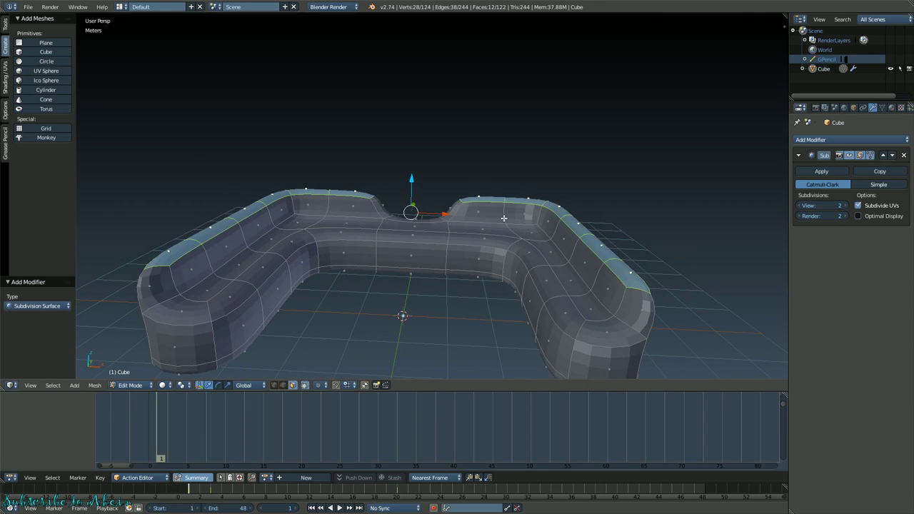
key("a")
key("a")
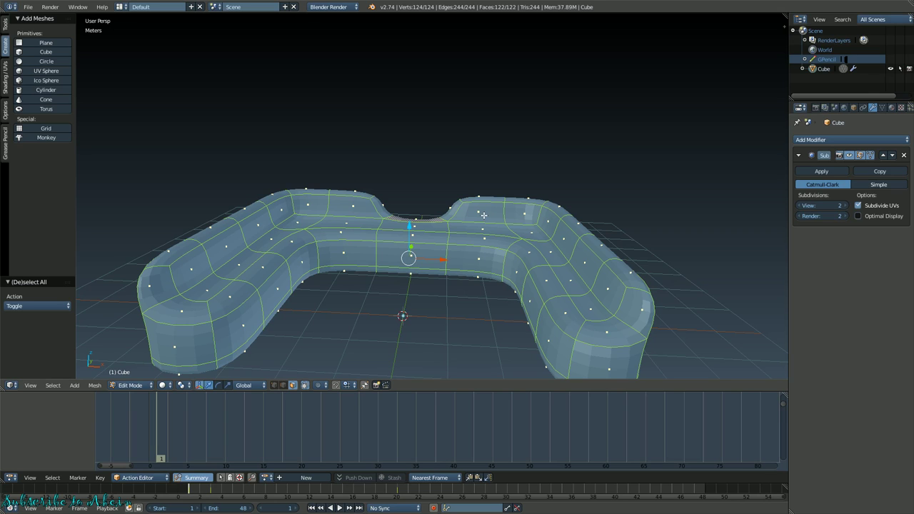
key("w")
mouse_move(484, 216)
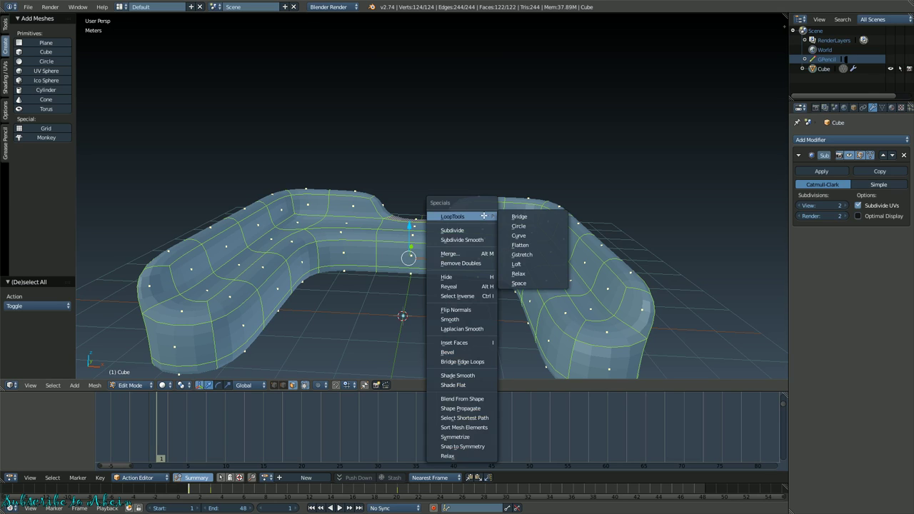
key("w")
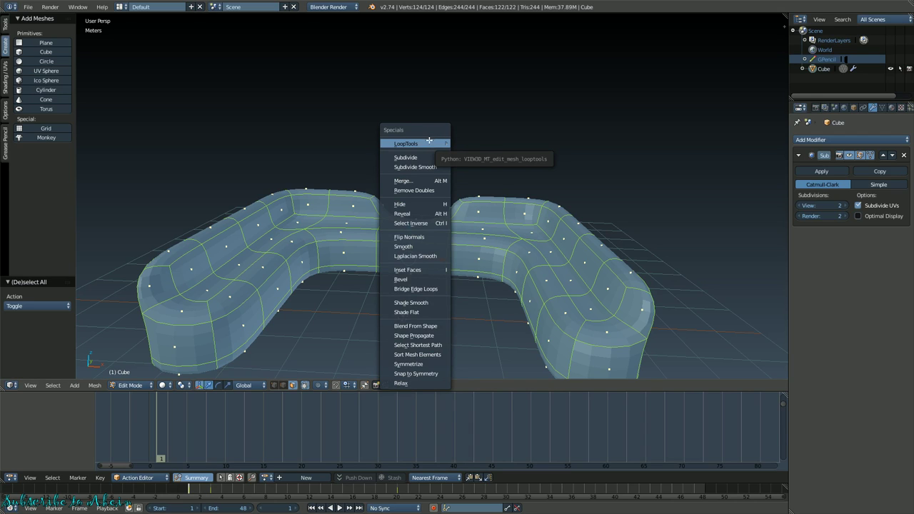
left_click(426, 144)
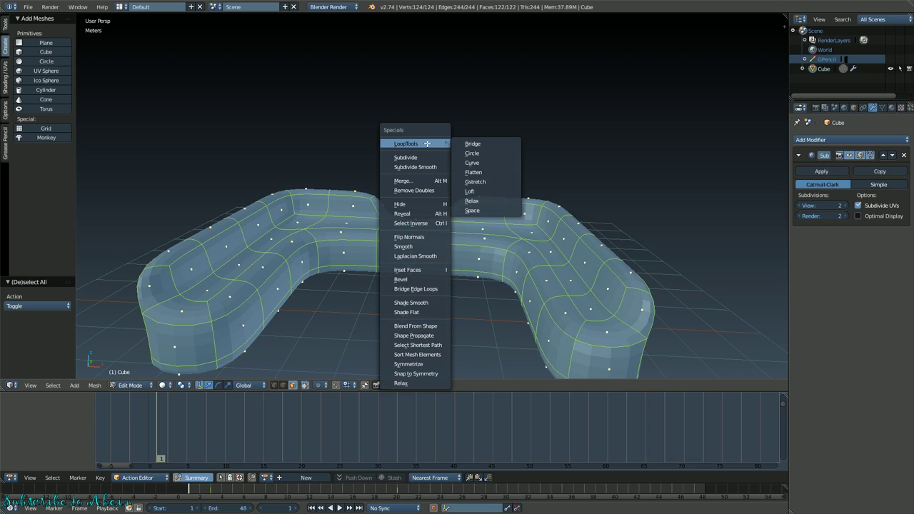
left_click(473, 144)
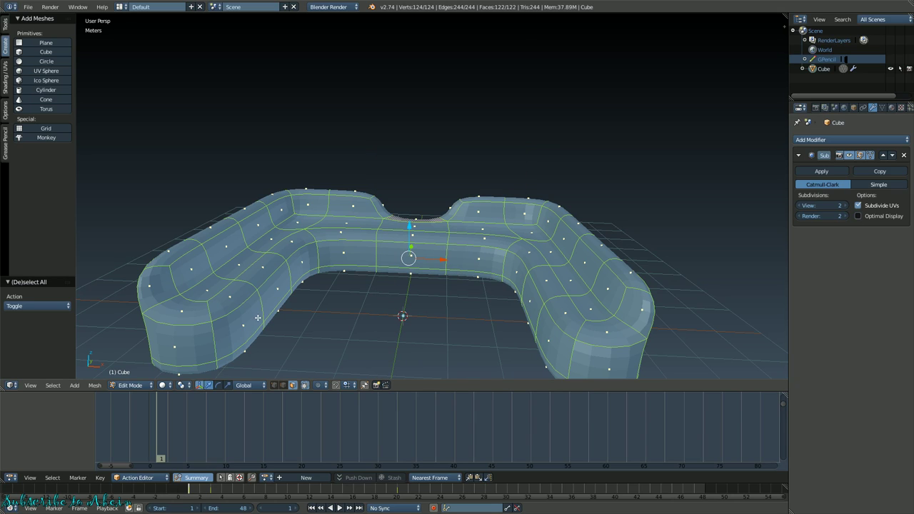
key("ctrl+r")
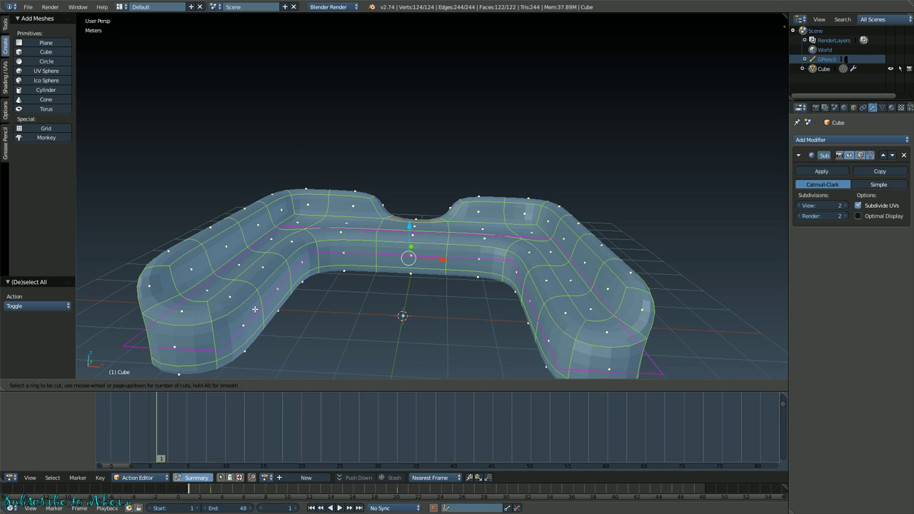
key("Escape")
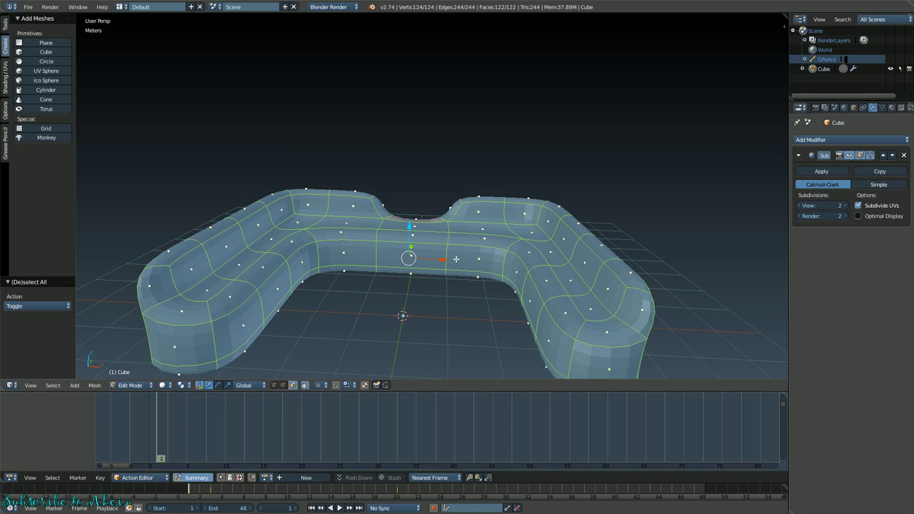
- Apply smooth shading to all faces of the mesh and clear the selection
key("w")
mouse_move(453, 265)
key("w")
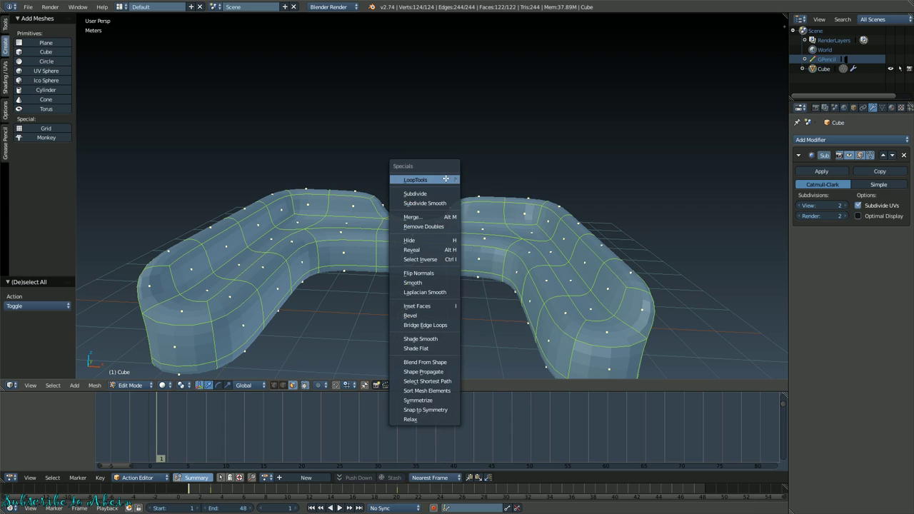
mouse_move(446, 178)
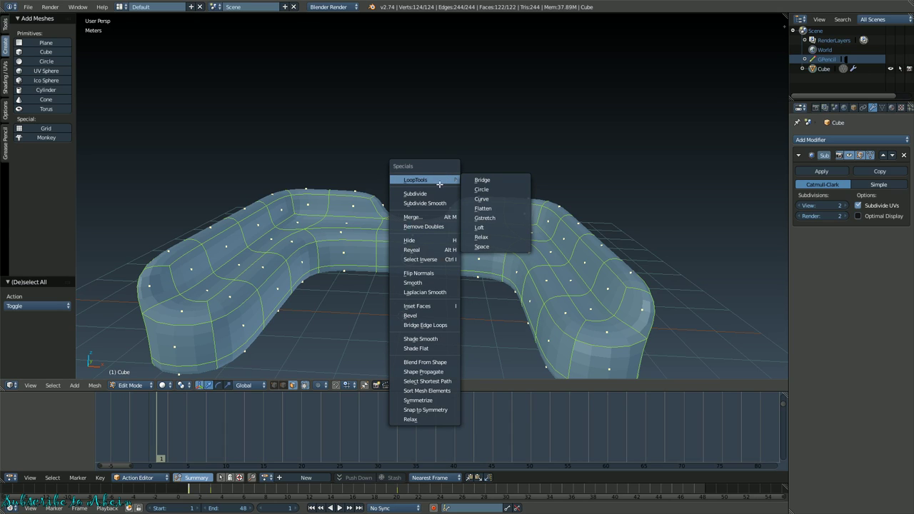
key("Escape")
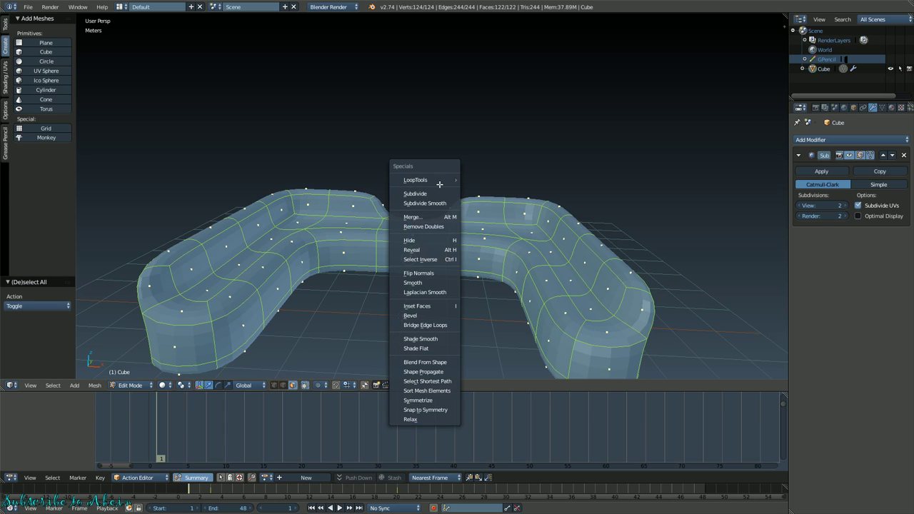
left_click(439, 338)
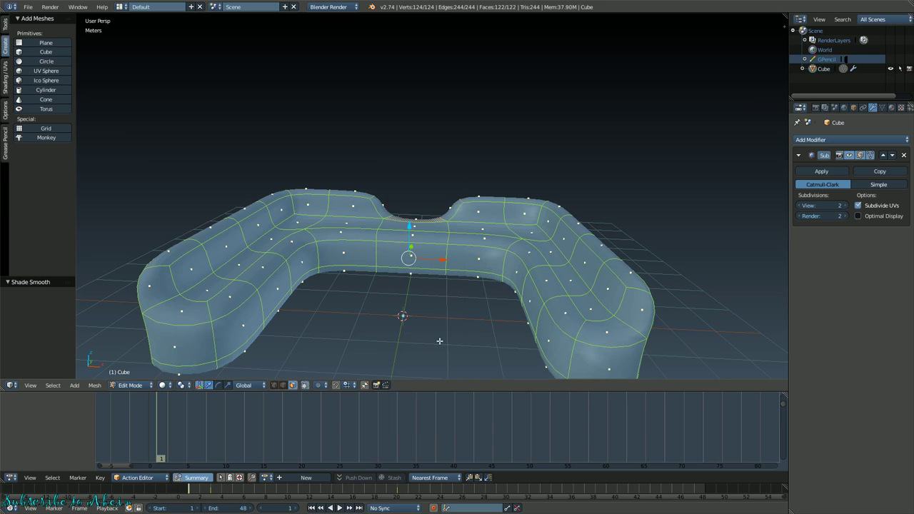
key("a")
scroll(438, 272, "up", 6)
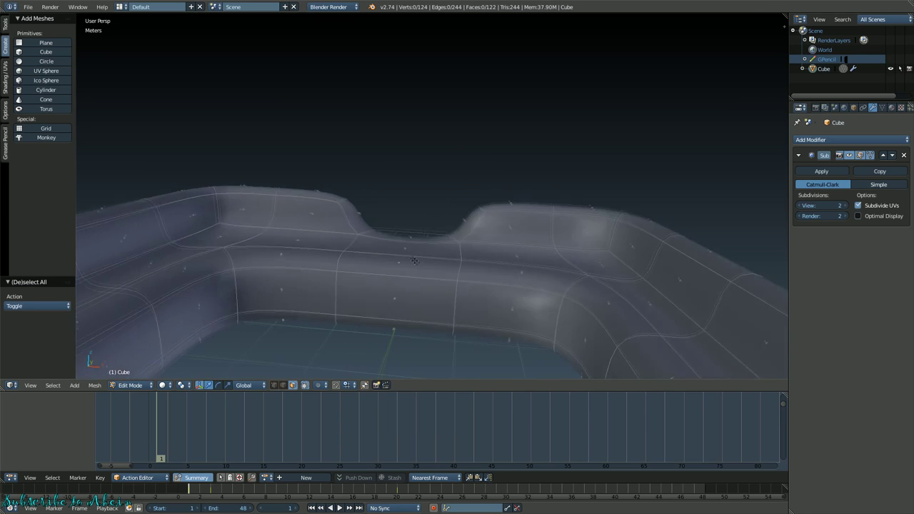
middle_click_drag(395, 237, 426, 270)
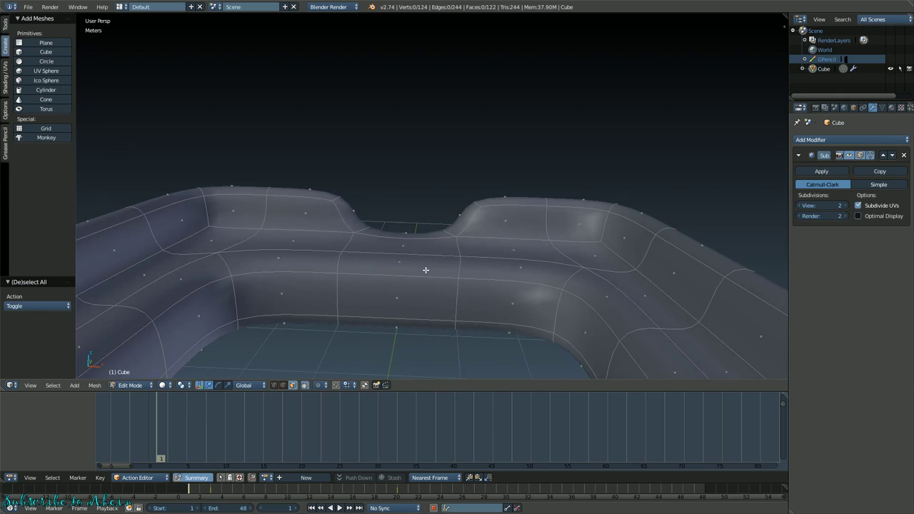
- Apply flat shading to all faces of the mesh and clear the selection
scroll(425, 270, "down", 6)
key("a")
key("w")
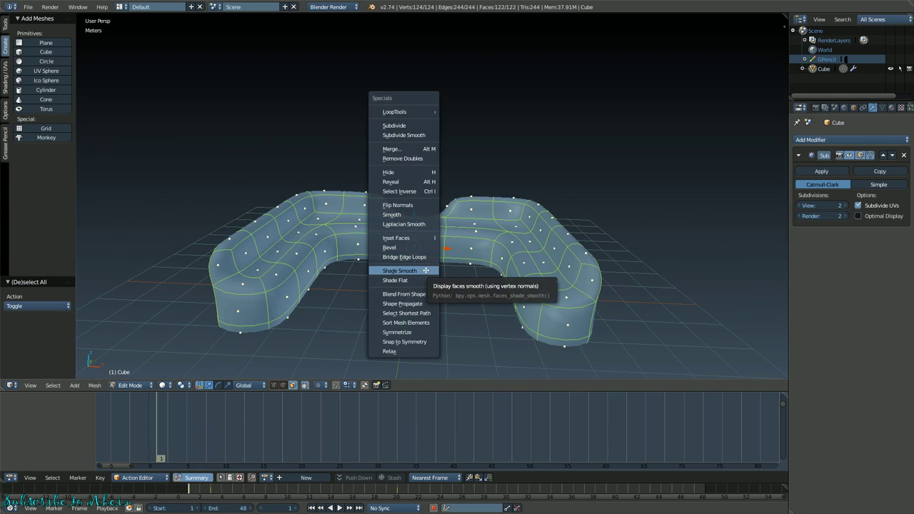
left_click(420, 273)
scroll(420, 275, "up", 5)
key("a")
middle_click_drag(402, 257, 415, 283)
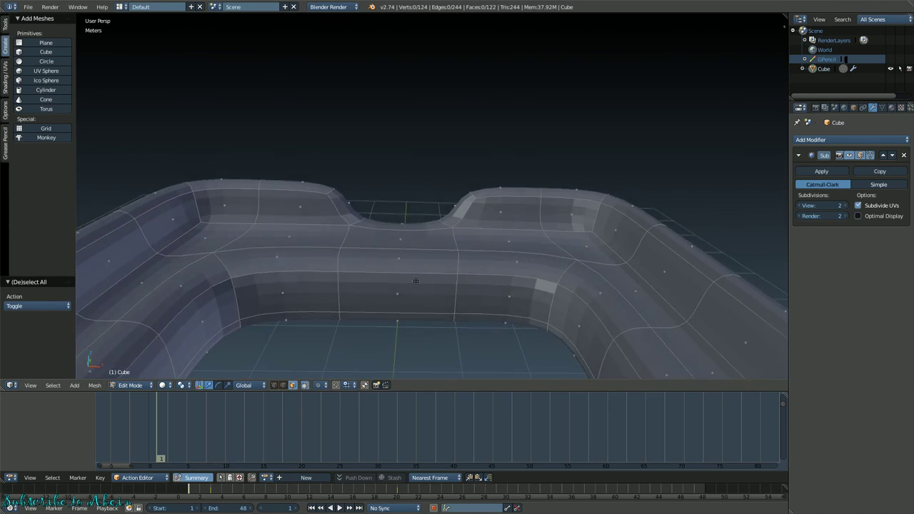
- Select all faces again, restore smooth shading on them and clear the selection
scroll(421, 265, "down", 4)
key("a")
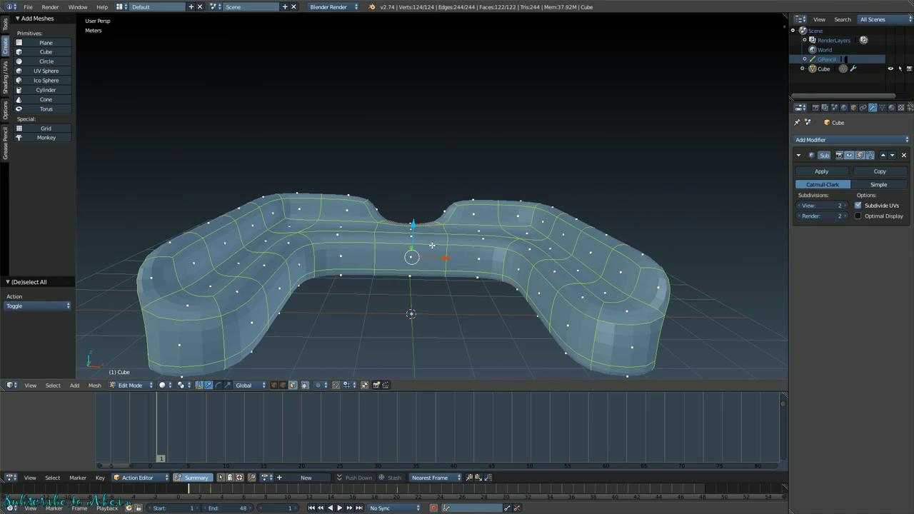
key("w")
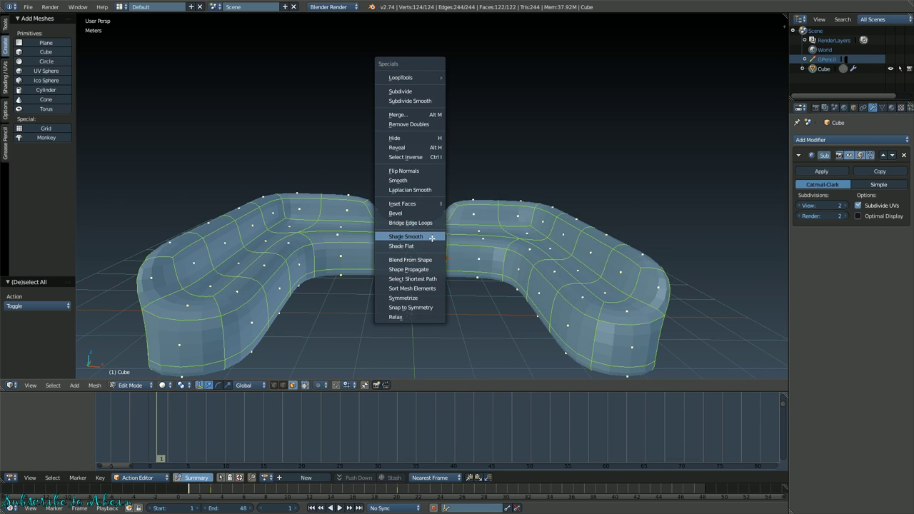
left_click(406, 236)
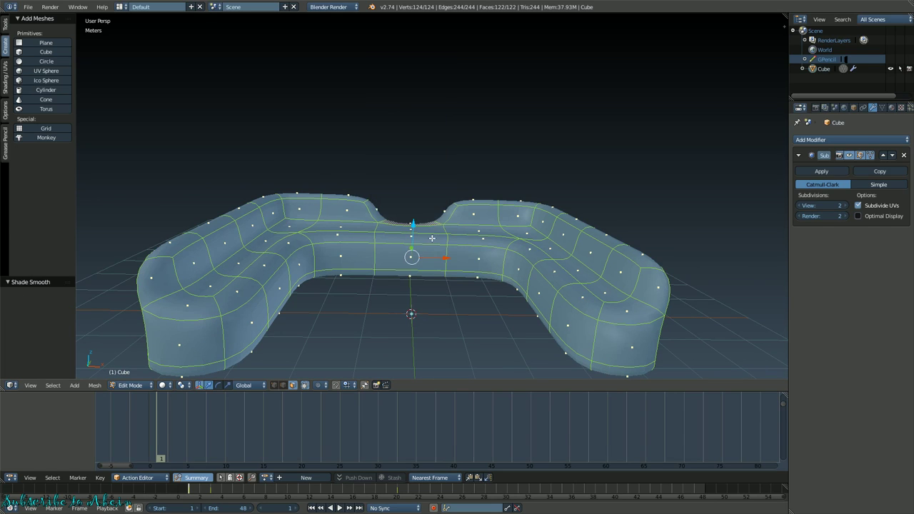
key("a")
- Inspect the smoothly shaded sofa in Object Mode and return to Edit Mode
mouse_move(458, 235)
middle_mouse_down()
mouse_move(404, 188)
mouse_move(392, 193)
mouse_move(437, 204)
middle_mouse_up()
key("v")
key("ctrl+Tab")
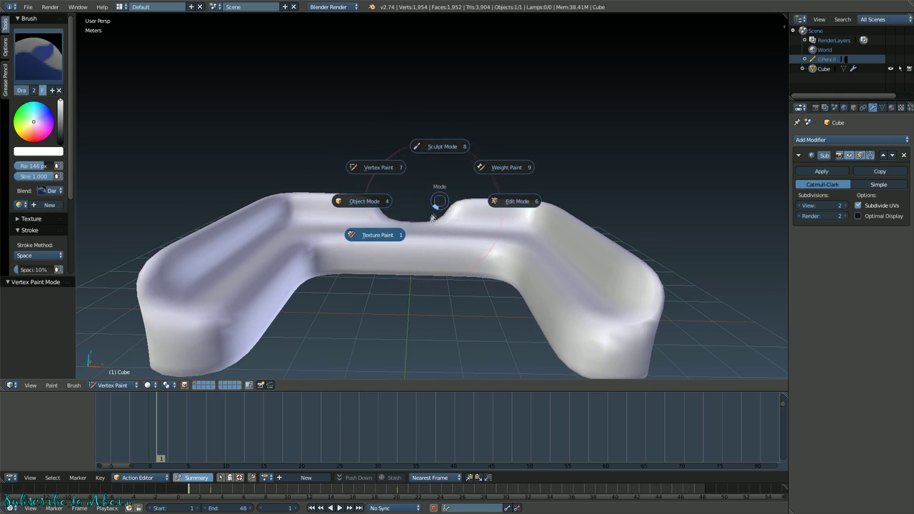
left_click(386, 201)
mouse_move(411, 202)
middle_mouse_down()
mouse_move(377, 211)
mouse_move(322, 206)
mouse_move(387, 187)
mouse_move(482, 236)
mouse_move(552, 239)
mouse_move(539, 220)
mouse_move(473, 217)
mouse_move(525, 314)
middle_mouse_up()
key("Tab")
left_click(527, 217)
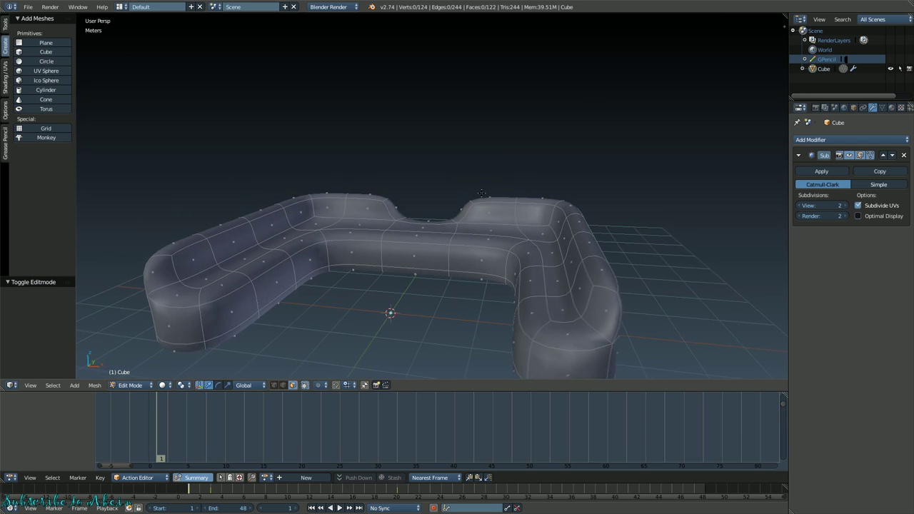
- In edge selection mode, select the edge loop around the sofa's base and move it down about 27.4 cm along Z
scroll(483, 214, "up", 3)
scroll(465, 303, "down", 4)
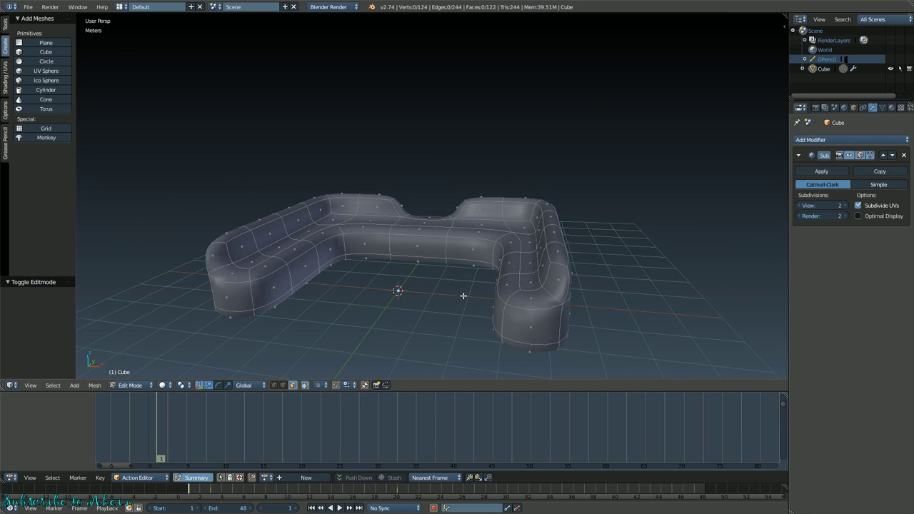
middle_click_drag(464, 297, 488, 257)
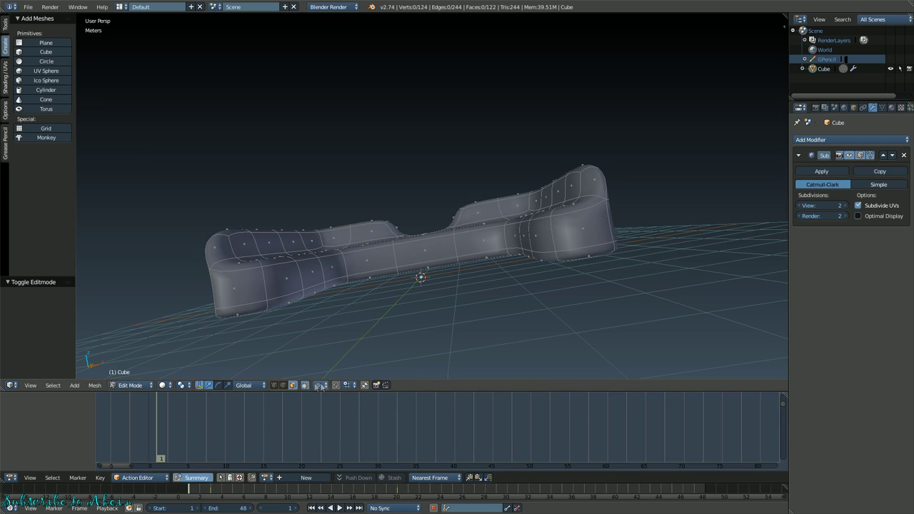
left_click(283, 385)
scroll(363, 293, "up", 4)
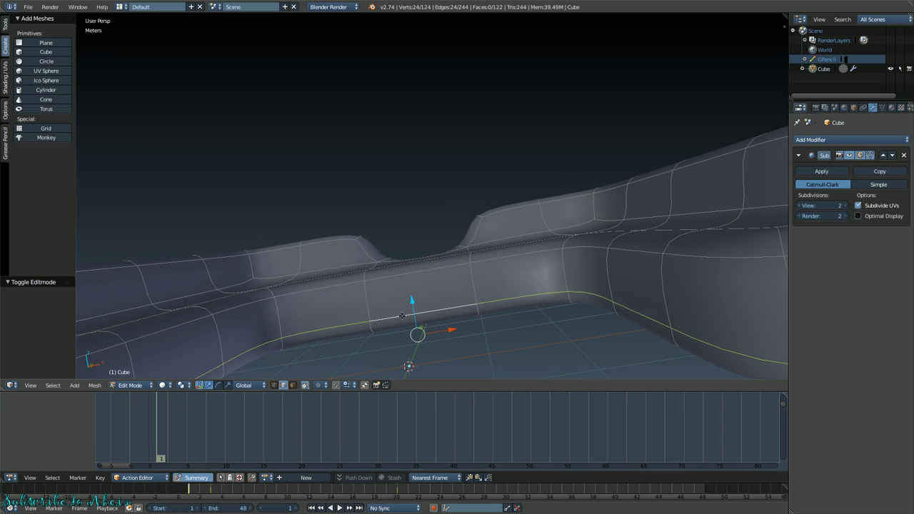
right_click(402, 316, "alt")
scroll(444, 274, "down", 3)
middle_click_drag(444, 274, 446, 199)
scroll(439, 220, "up", 1)
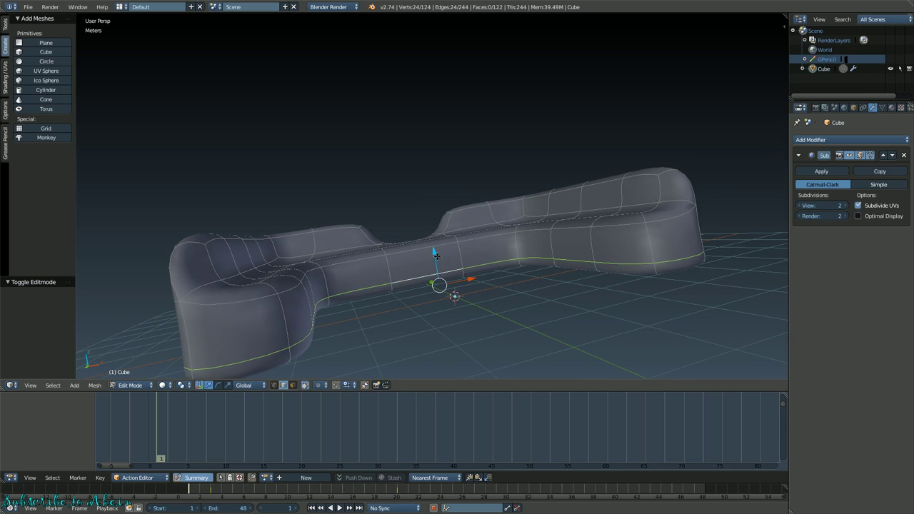
key("g")
key("z")
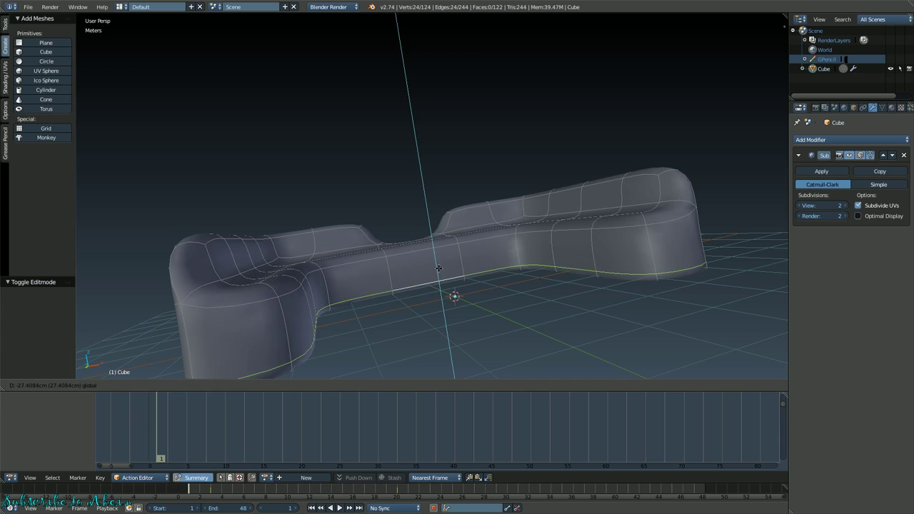
left_click(439, 268)
- Try a single horizontal loop cut around the sofa's side walls and undo it
middle_click_drag(439, 268, 424, 267)
key("ctrl+r")
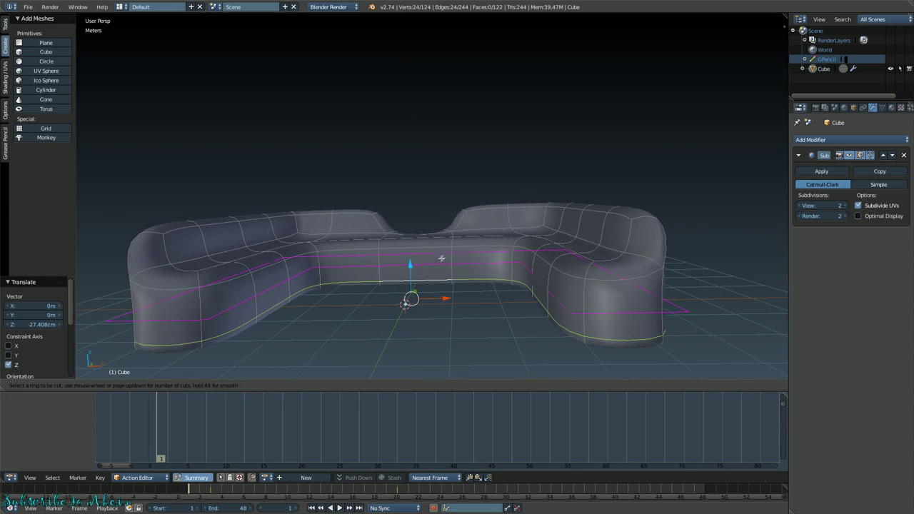
left_click(450, 256)
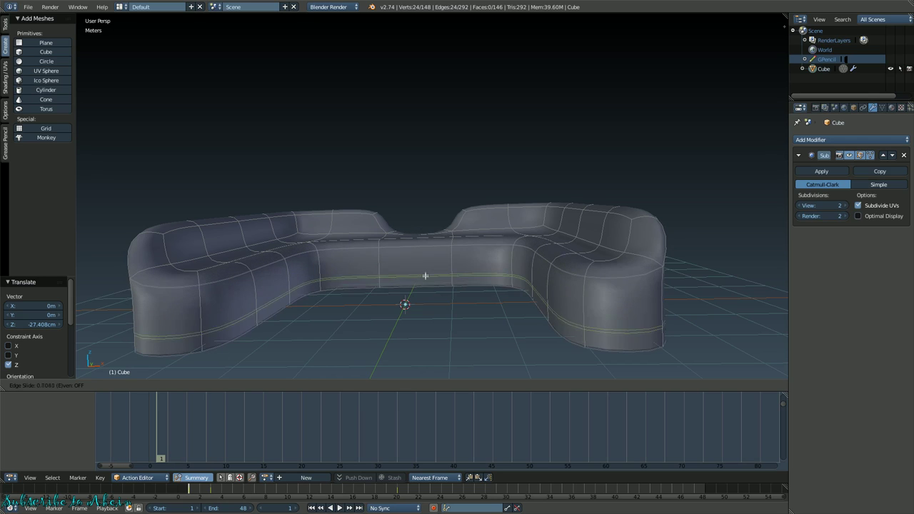
right_click(425, 252)
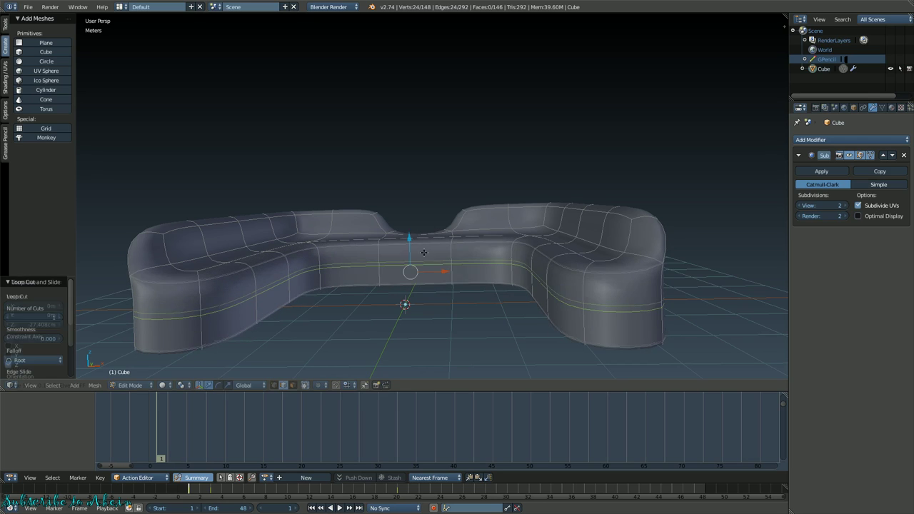
key("ctrl+z")
- Add one loop cut across the middle seat section and slide it fully to the left end of the backrest gap
middle_click_drag(398, 251, 322, 244)
scroll(357, 239, "up", 3)
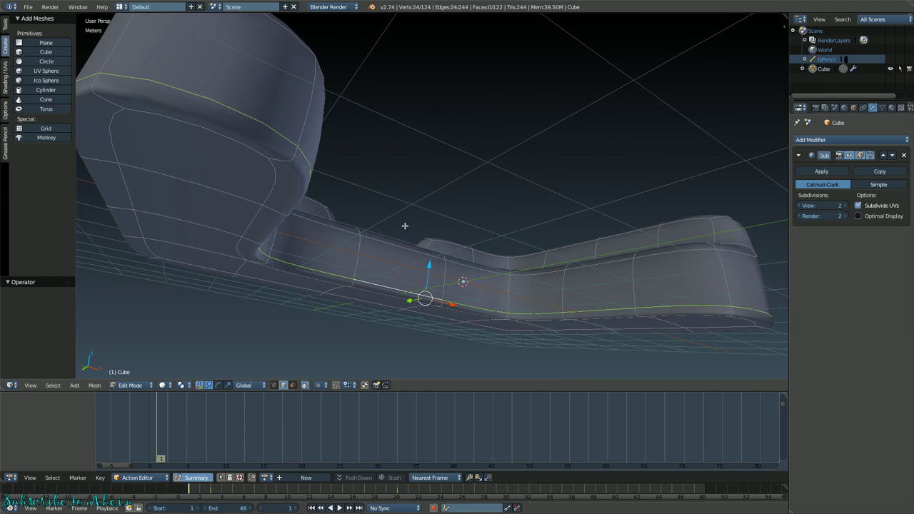
middle_click_drag(391, 150, 390, 222)
scroll(402, 290, "up", 2)
middle_click_drag(402, 290, 383, 283)
middle_click_drag(389, 245, 350, 233)
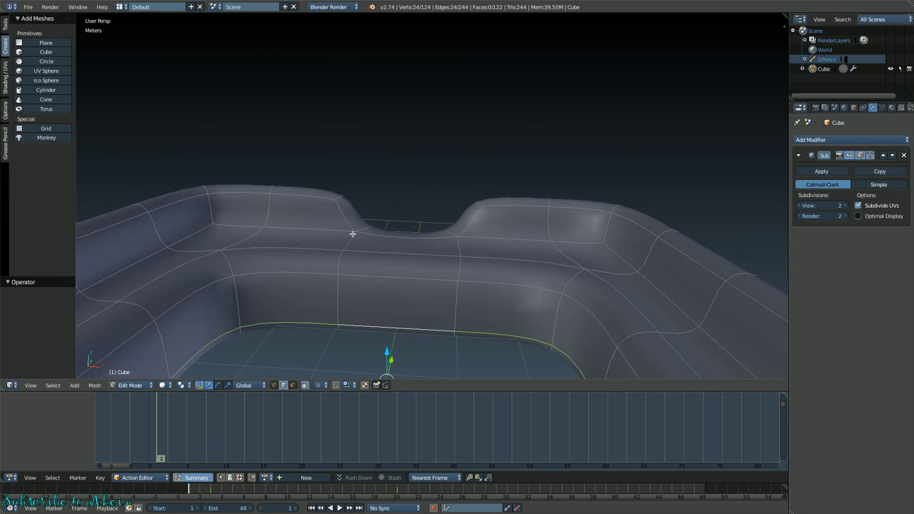
key("ctrl+r")
left_click(425, 262)
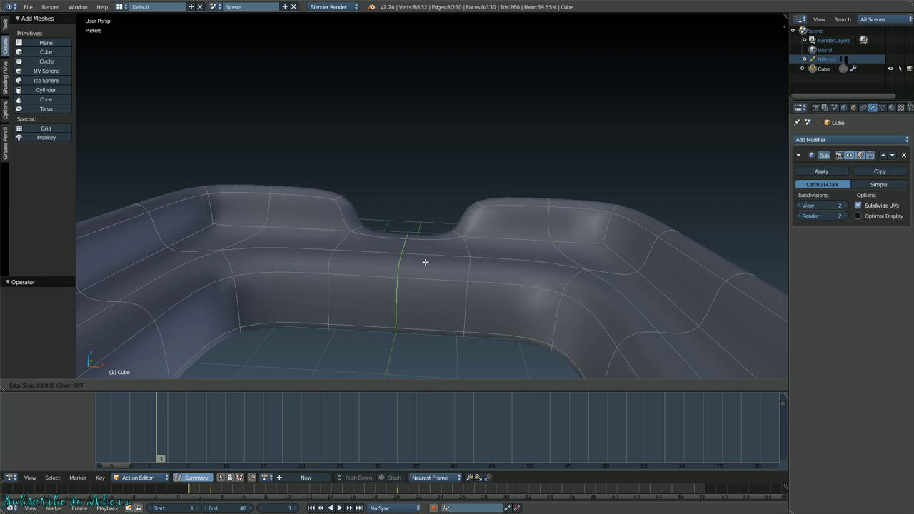
left_click_drag(353, 260, 141, 260)
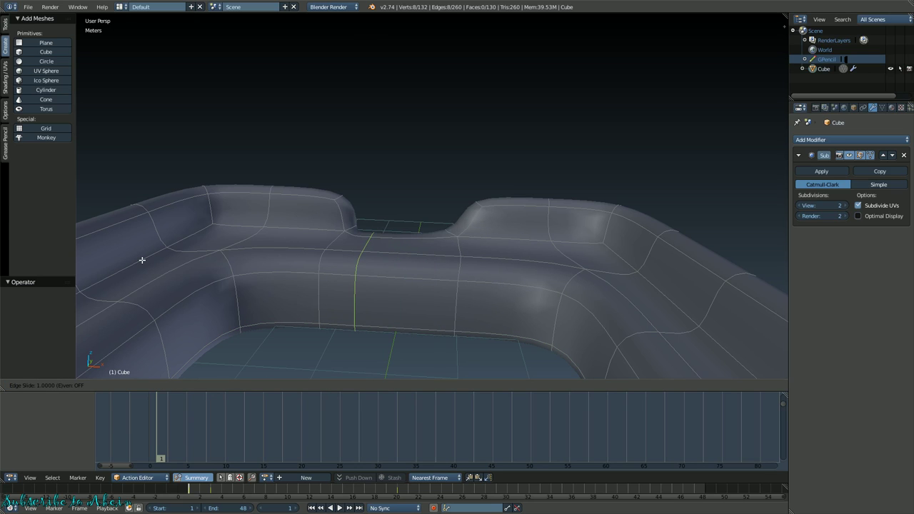
left_click(141, 260)
- Add a second loop cut across the middle seat section and slide it to the right end of the backrest gap
key("ctrl+r")
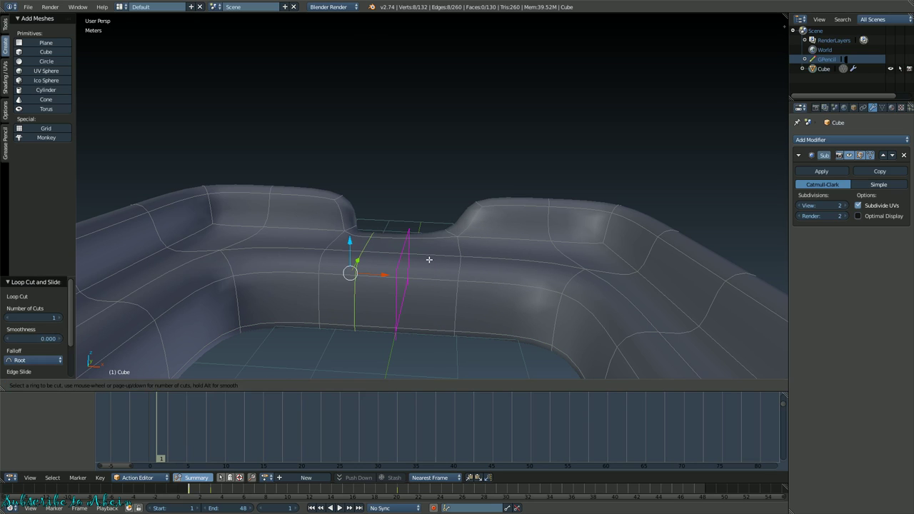
left_click(429, 258)
left_click(744, 260)
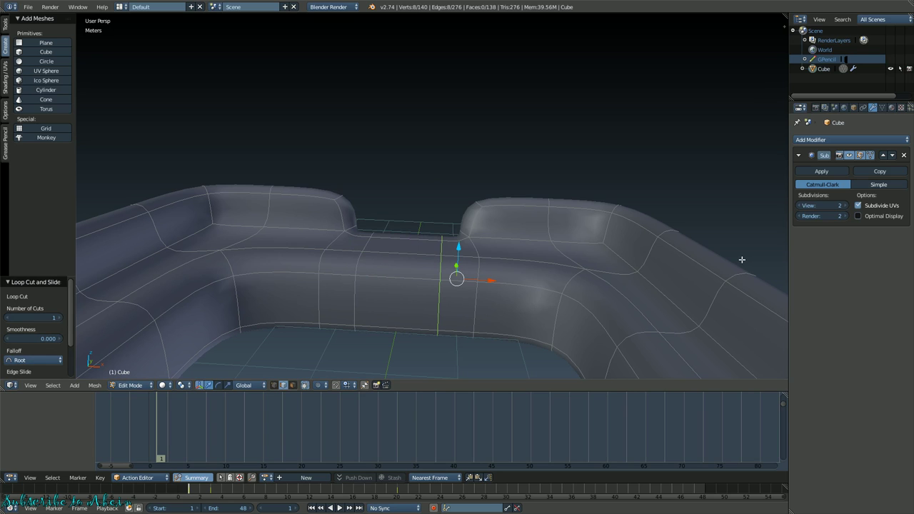
- Switch the mesh to face selection mode
scroll(643, 240, "down", 2)
middle_click_drag(558, 238, 519, 206)
scroll(519, 207, "down", 2)
middle_click_drag(621, 221, 458, 257)
left_click(293, 385)
middle_click_drag(511, 194, 393, 262)
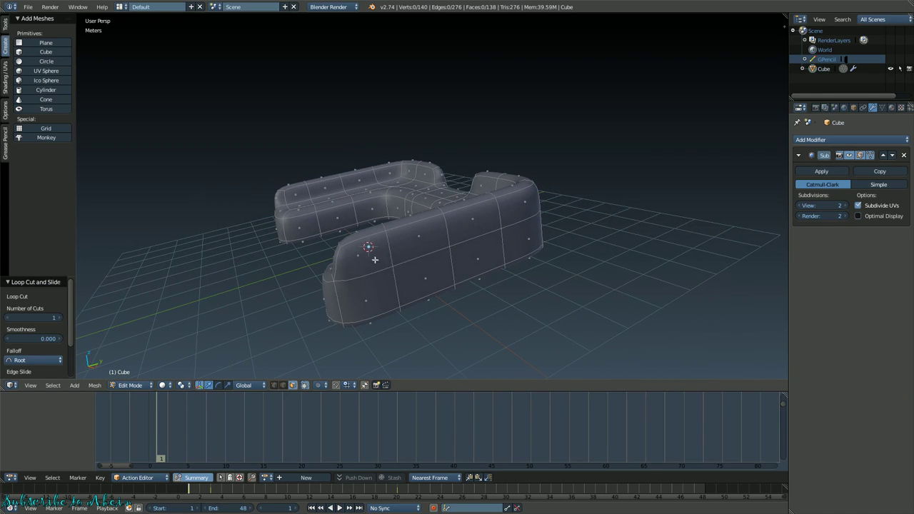
right_click(375, 260)
right_click(375, 286, "shift")
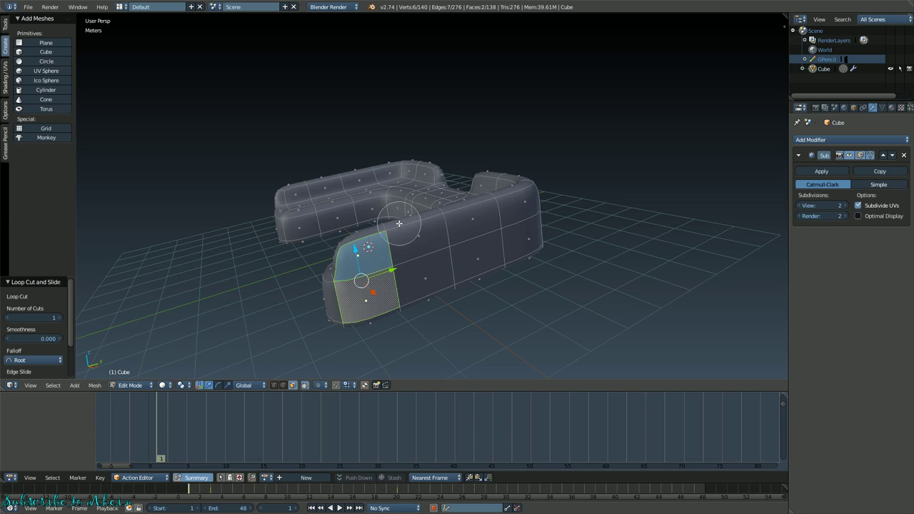
mouse_move(590, 189)
left_mouse_down()
mouse_move(522, 235)
mouse_move(310, 175)
left_mouse_up()
key("a")
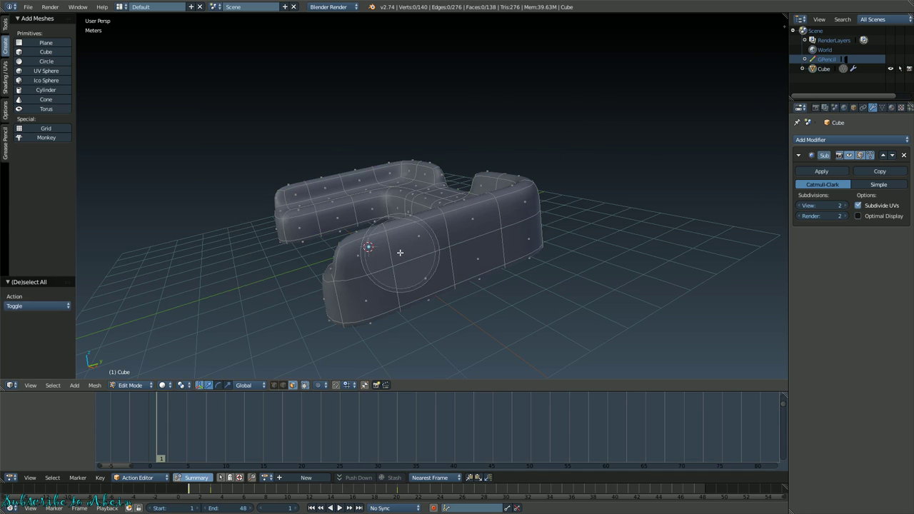
- Enlarge the circle-select brush and select the outer wall faces along both arms and the back of the sofa
scroll(402, 250, "down", 10)
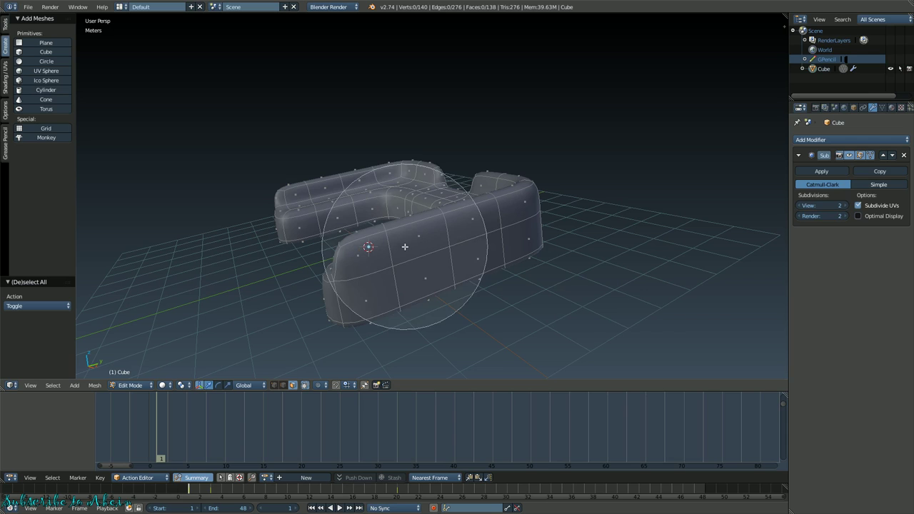
scroll(407, 238, "up", 10)
left_click(392, 269)
left_click_drag(390, 269, 502, 228)
right_click(503, 227)
middle_click_drag(582, 201, 406, 236)
key("c")
left_click_drag(414, 235, 451, 232)
right_click(452, 232)
middle_click_drag(519, 228, 467, 246)
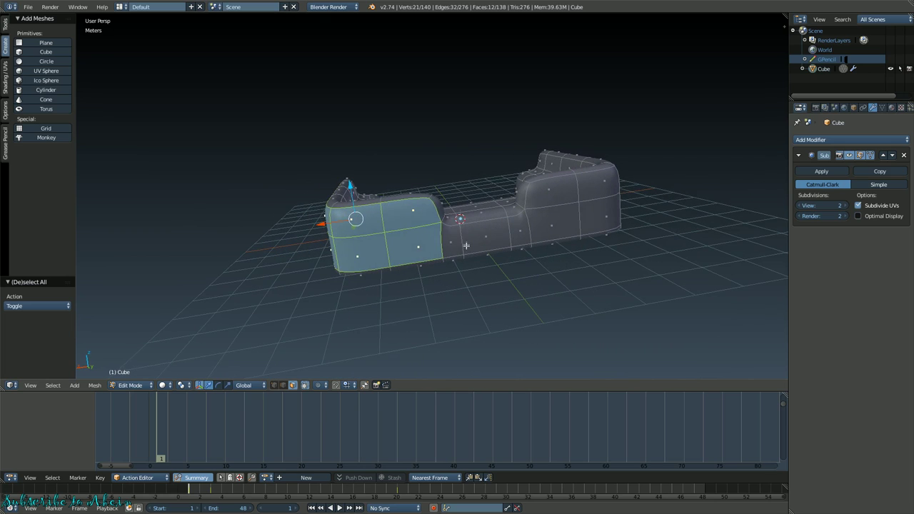
left_click_drag(466, 245, 586, 198)
middle_click_drag(587, 198, 527, 213)
mouse_move(527, 212)
left_mouse_down()
mouse_move(636, 170)
mouse_move(661, 180)
mouse_move(664, 162)
left_mouse_up()
middle_click_drag(664, 161, 570, 234)
middle_click_drag(520, 220, 535, 231)
key("s")
right_click(535, 231)
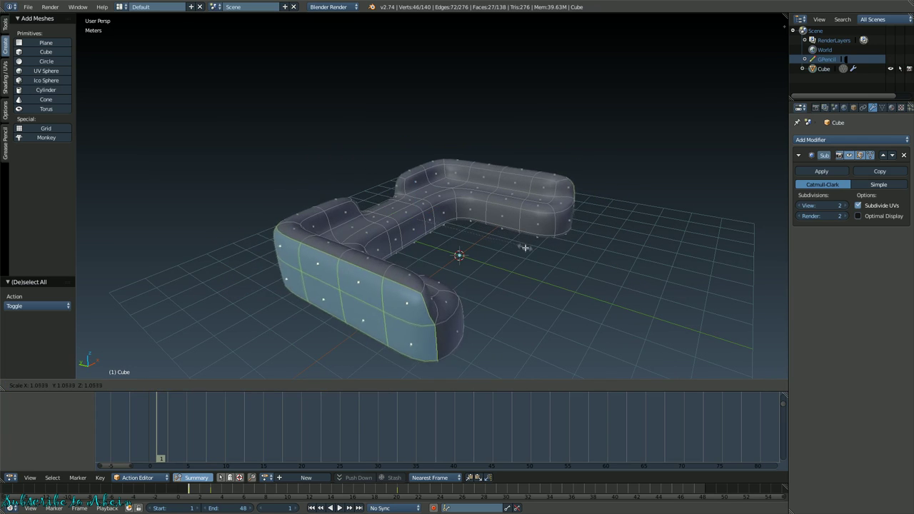
key("alt+s")
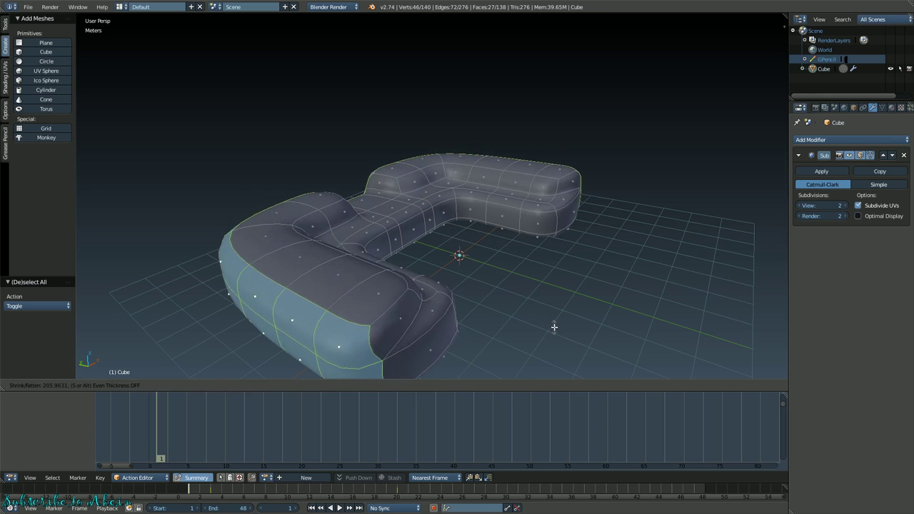
left_click(553, 227)
middle_click_drag(553, 227, 485, 225)
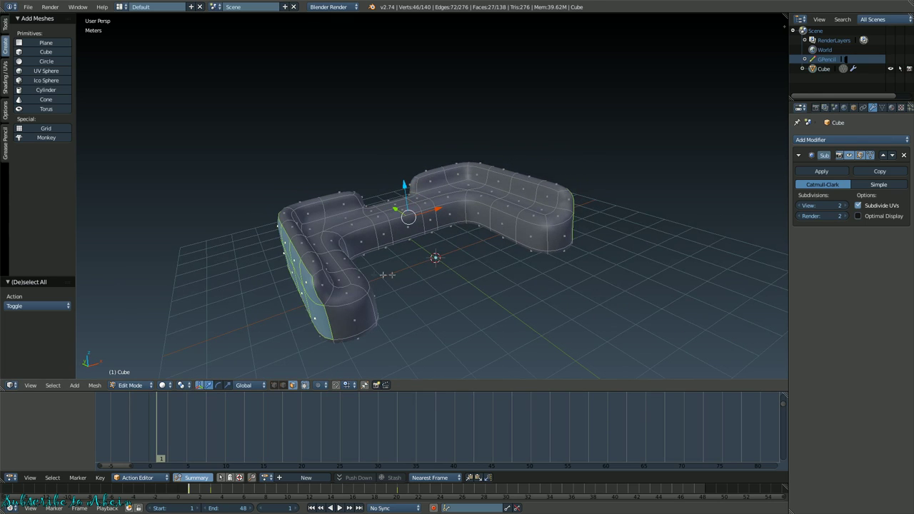
middle_click_drag(447, 295, 500, 290)
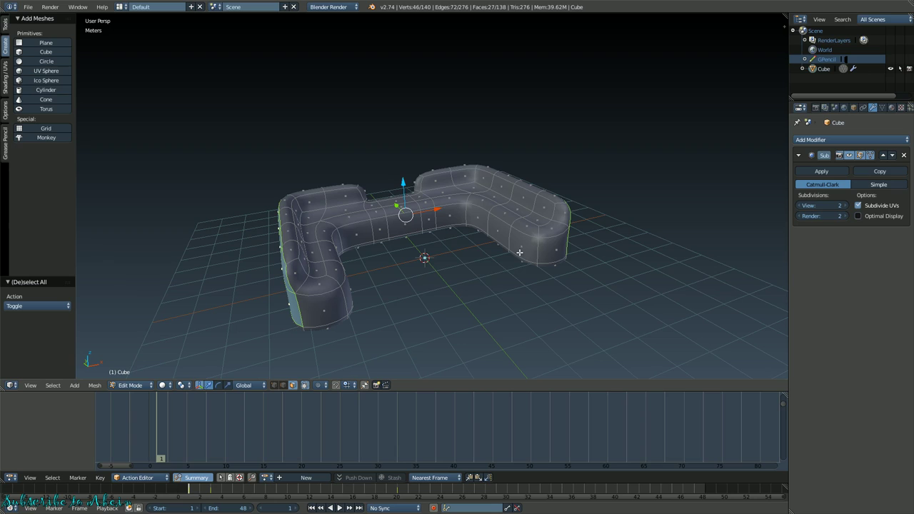
- Push the selected outer wall faces outward with Shrink/Fatten, using an offset of about -28.746
key("w")
left_click(466, 227)
key("alt+s")
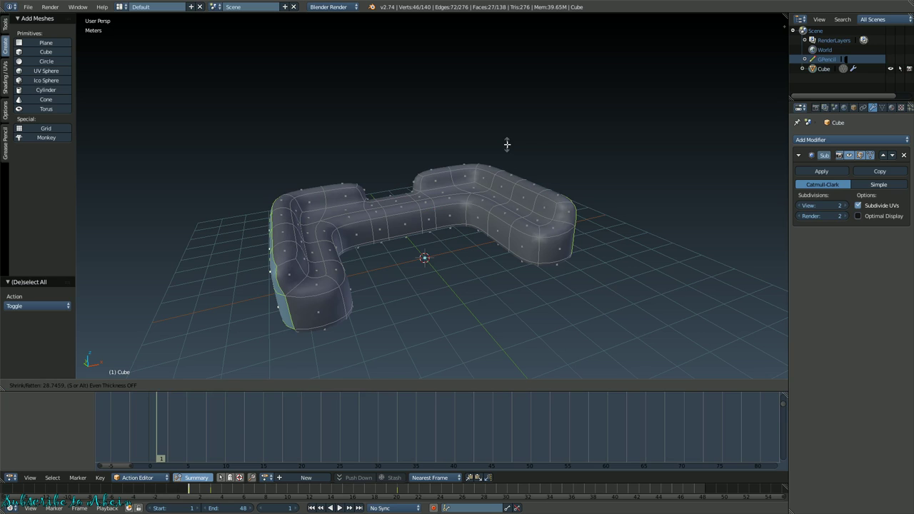
left_click(507, 144)
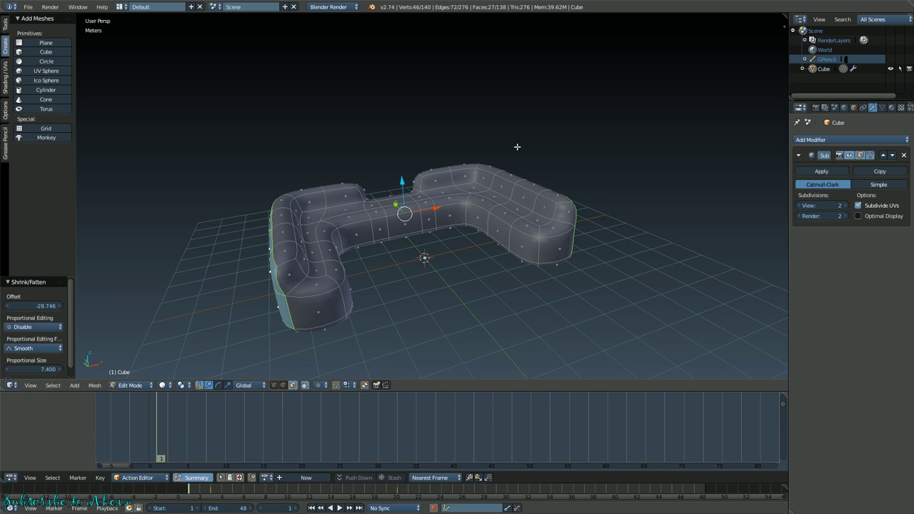
- Deselect everything, add a loop cut along the right backrest's side and slide it down against the seat
scroll(485, 163, "up", 3)
middle_click_drag(508, 184, 439, 226)
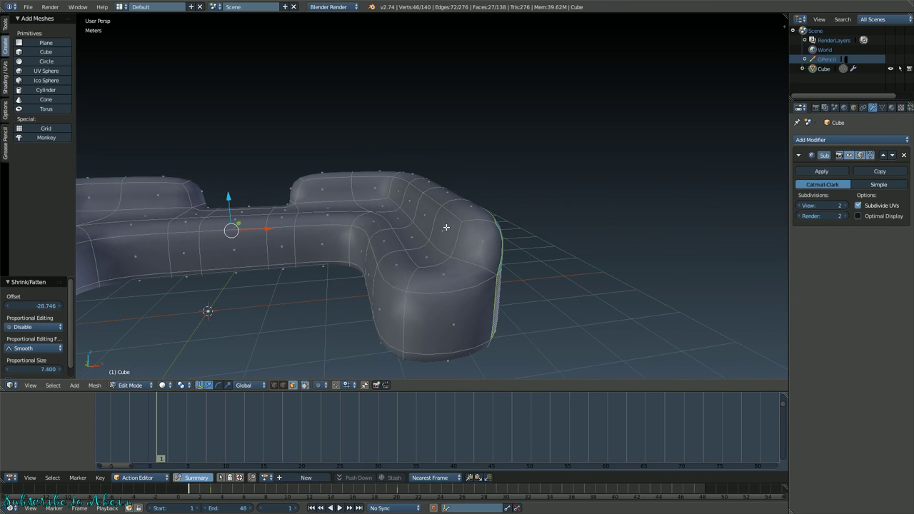
key("a")
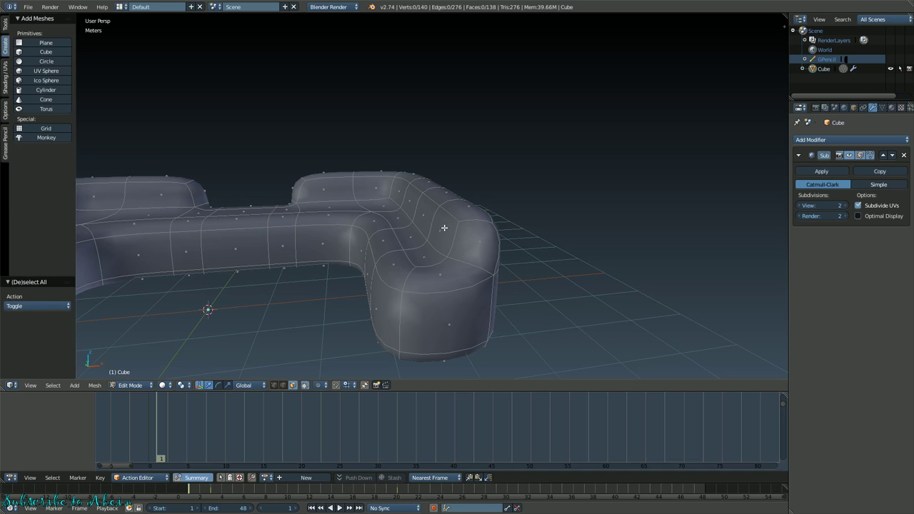
key("ctrl+r")
left_click(456, 227)
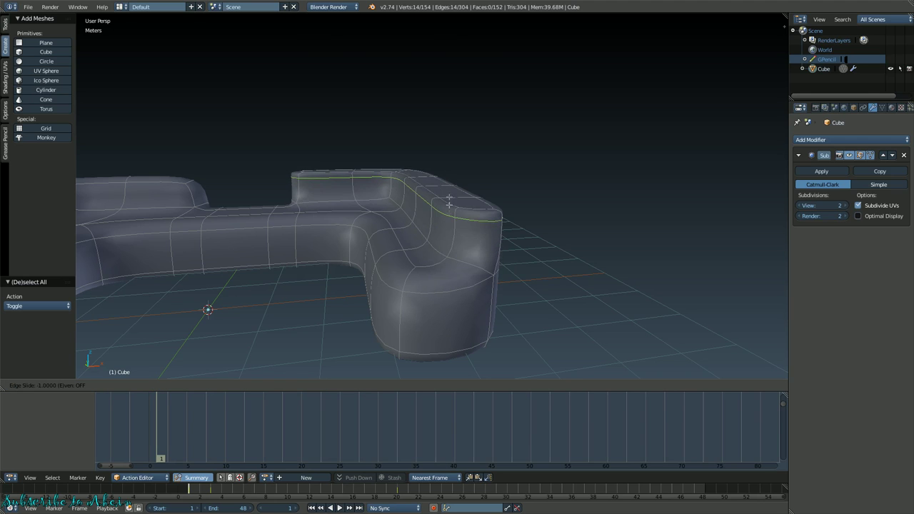
left_click(448, 296)
- Add a matching loop cut along the left backrest's side and slide it down against the seat
middle_click_drag(325, 216, 253, 204)
key("ctrl+r")
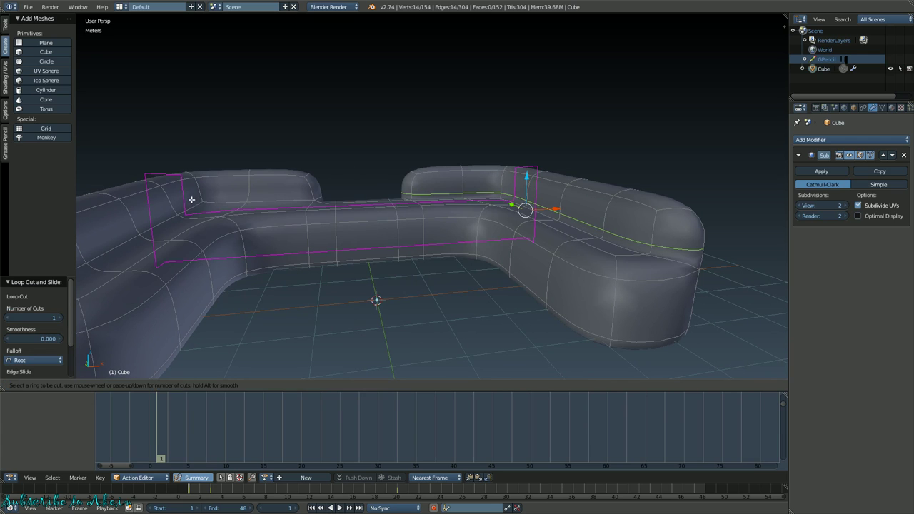
left_click(197, 193)
left_click(233, 285)
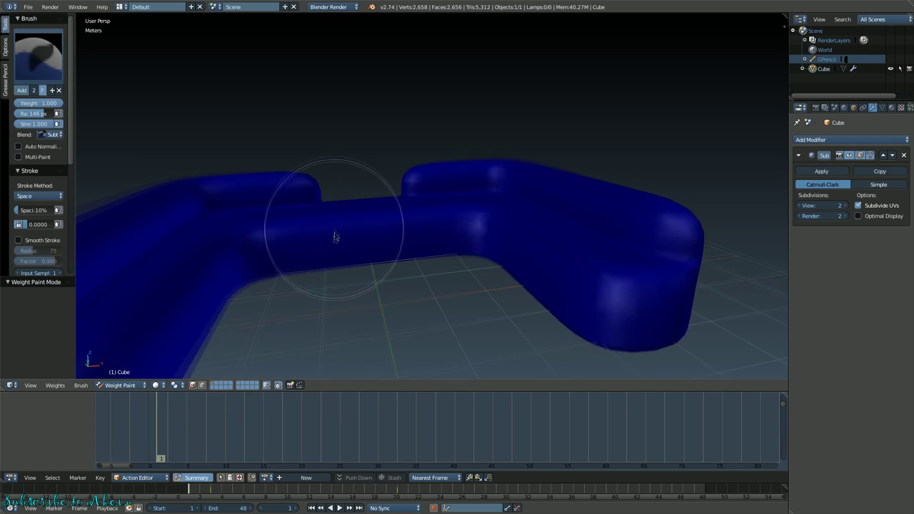
- Inspect the sharpened crease between backrest and seat in Object Mode, and return to Edit Mode
mouse_move(326, 235)
middle_mouse_down()
mouse_move(316, 255)
mouse_move(286, 242)
mouse_move(328, 188)
mouse_move(386, 189)
mouse_move(450, 219)
mouse_move(435, 237)
mouse_move(393, 184)
middle_mouse_up()
key("Tab")
left_click(273, 262)
key("Tab")
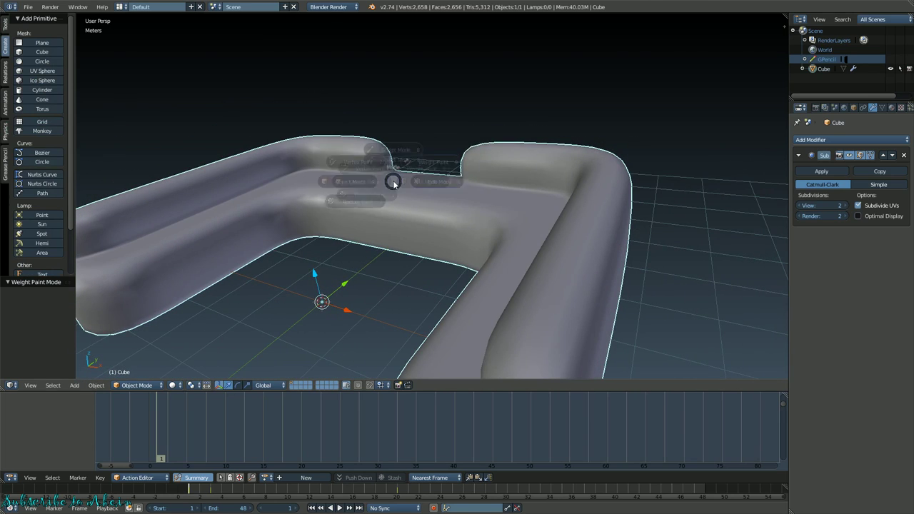
left_click(438, 200)
scroll(462, 186, "down", 4)
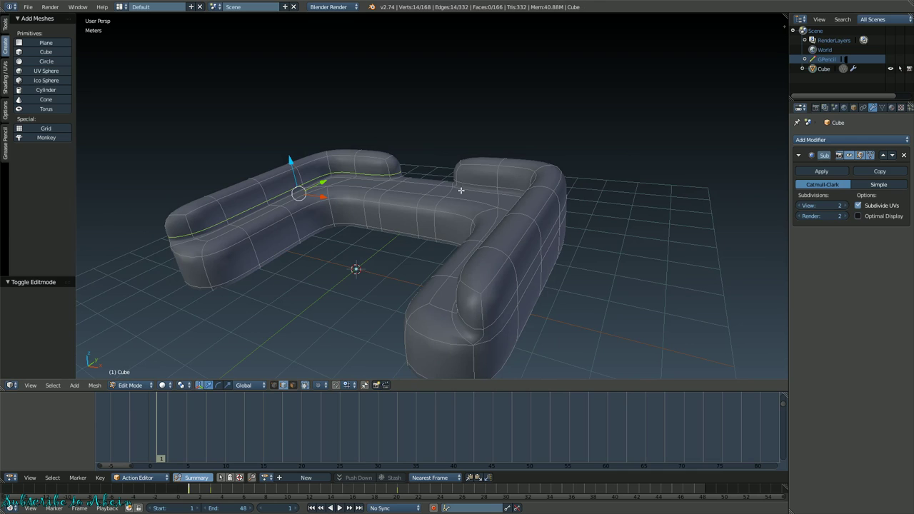
- Switch to face selection and select the top faces along both backrest sections and arms
middle_click_drag(347, 212, 535, 215)
right_click(569, 235)
right_click(564, 215, "shift")
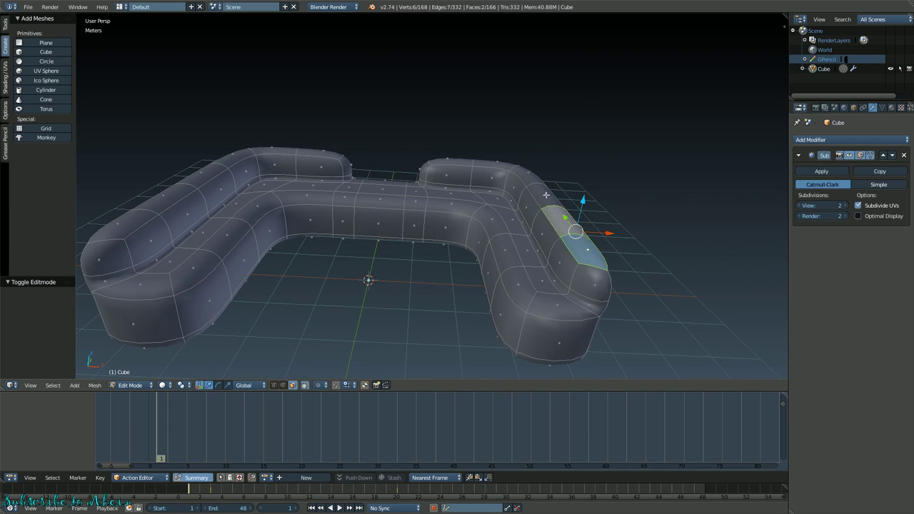
right_click(546, 194, "shift")
right_click(533, 174, "shift")
right_click(506, 166, "shift")
right_click(462, 161, "shift")
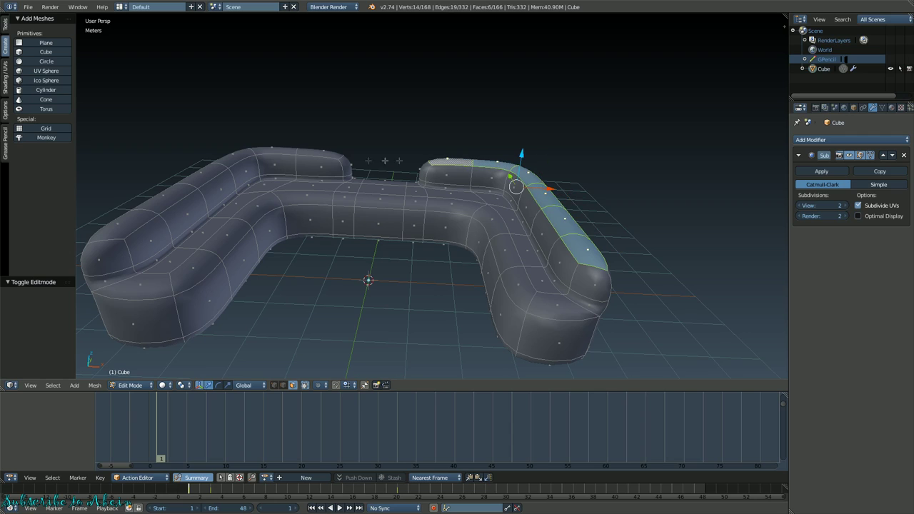
right_click(305, 152, "shift")
right_click(284, 151, "shift")
right_click(247, 150, "shift")
right_click(220, 178, "shift")
right_click(217, 182, "shift")
right_click(204, 176, "shift")
right_click(167, 200, "shift")
right_click(133, 214, "shift")
- Raise the selected backrest top faces by about 23 cm along the Z axis
middle_click_drag(455, 270, 430, 205)
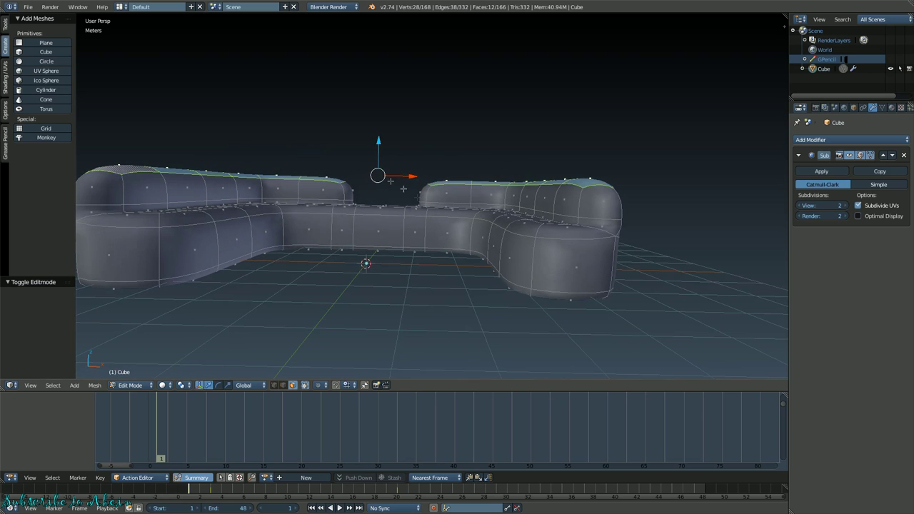
left_click_drag(377, 138, 384, 130)
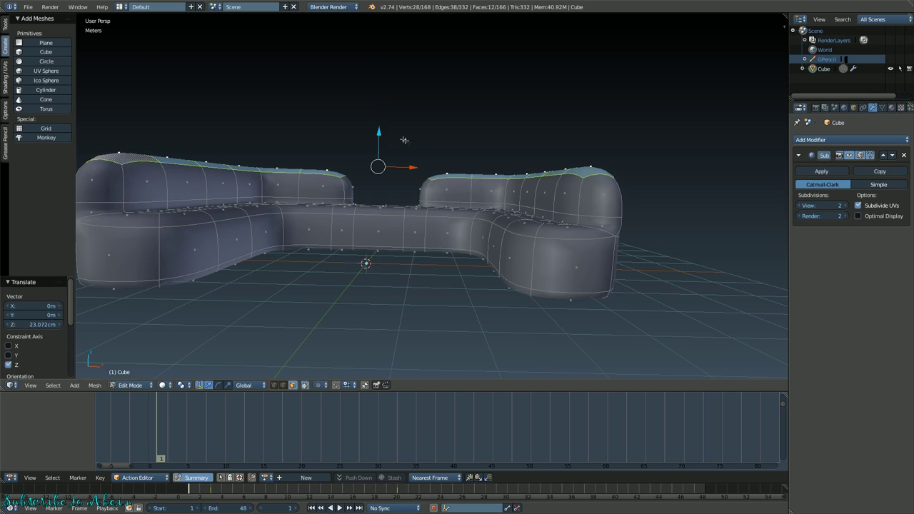
middle_click_drag(436, 80, 405, 123)
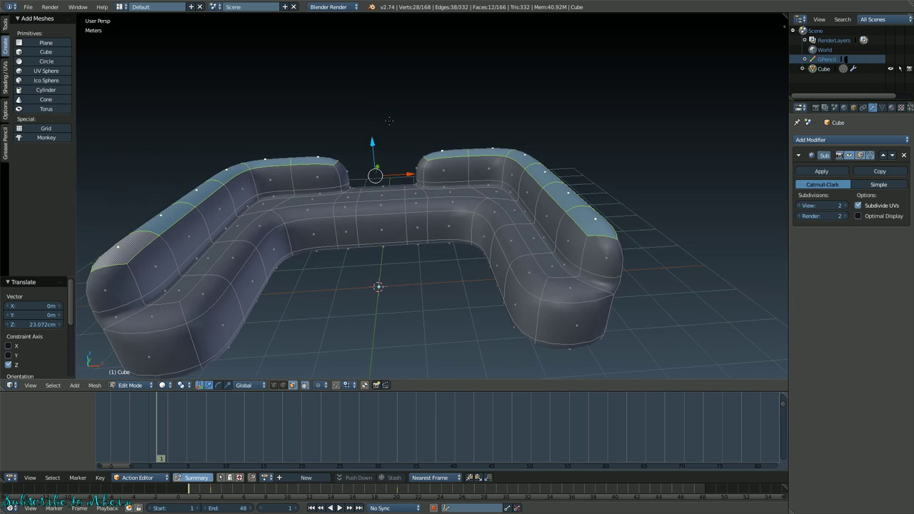
- Try extruding the selected top faces with zero offset, and preview the edges in Object Mode
key("e")
left_click(503, 122)
key("Tab")
key("Tab")
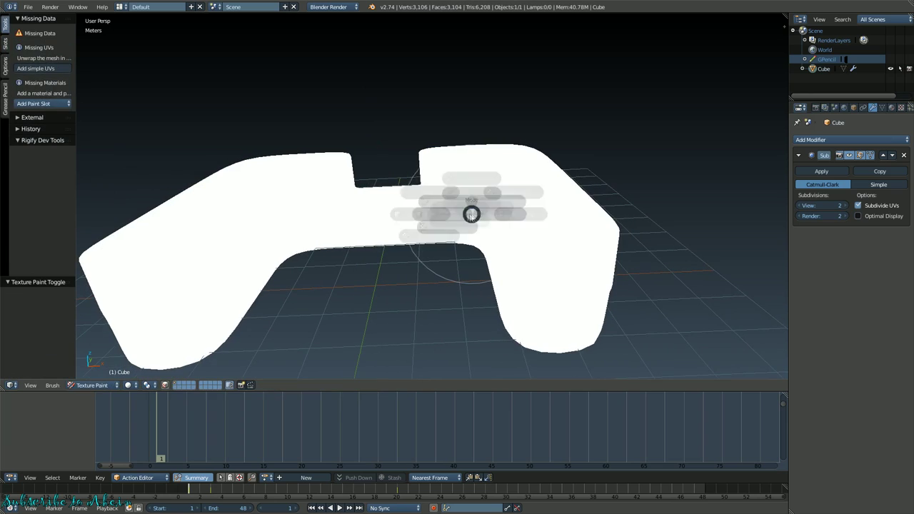
mouse_move(392, 218)
middle_mouse_down()
mouse_move(346, 203)
mouse_move(348, 184)
mouse_move(447, 212)
middle_mouse_up()
key("Tab")
left_click(512, 211)
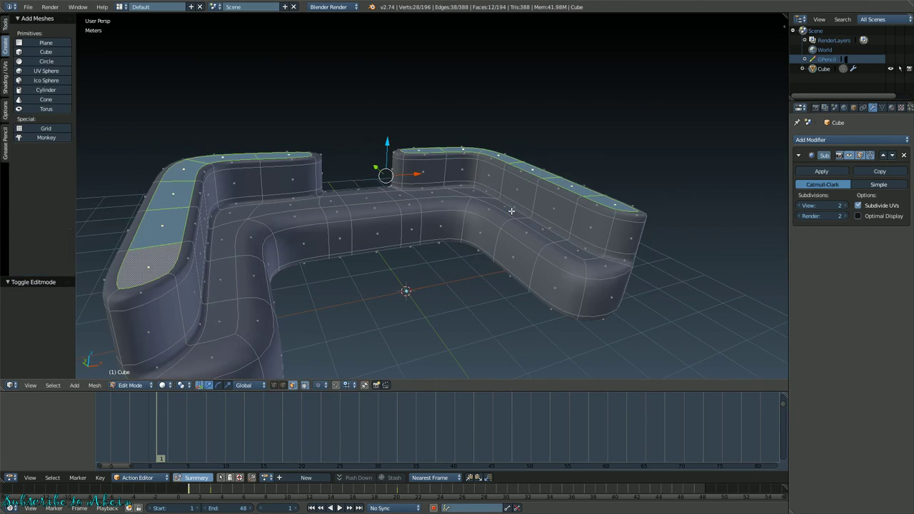
- Extrude the backrests' top faces in place once more and undo the extrusion
middle_click_drag(508, 205, 434, 195)
scroll(472, 178, "up", 1)
scroll(472, 178, "down", 2)
scroll(475, 178, "up", 4)
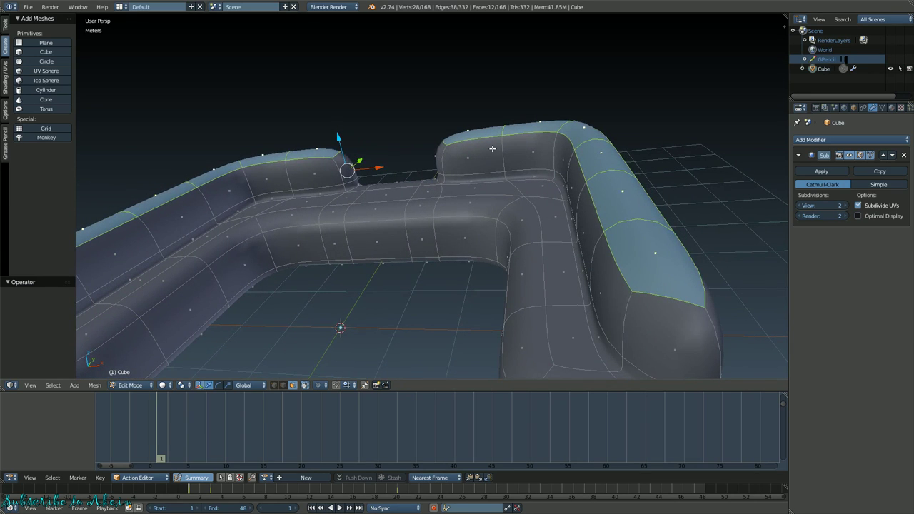
key("e")
right_click(525, 178)
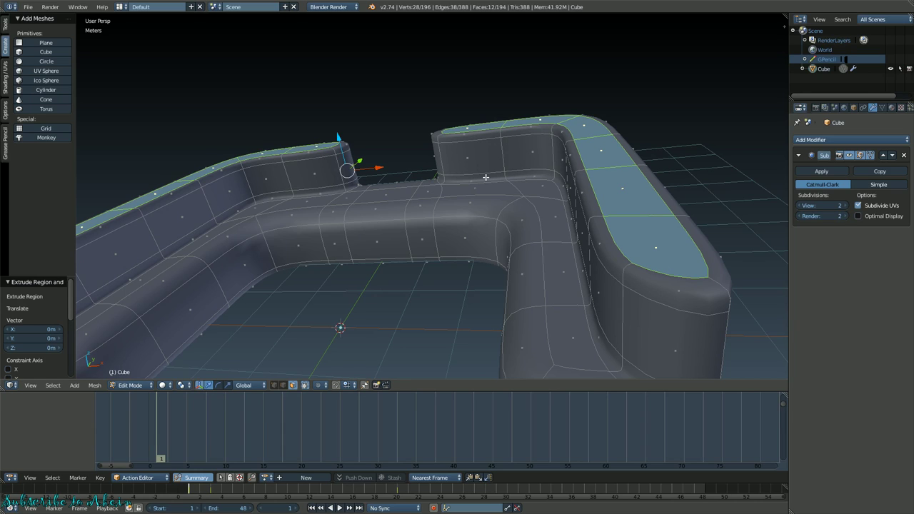
key("ctrl+z")
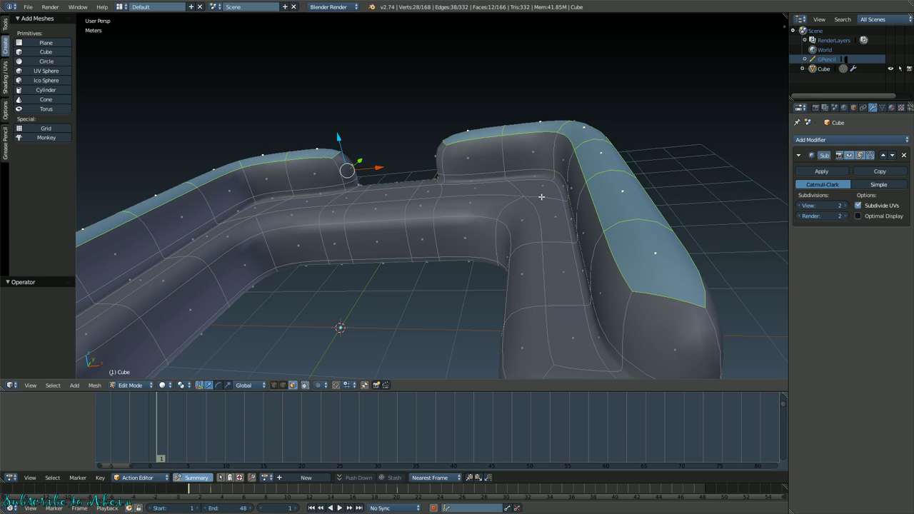
- Try a zero-offset extrusion on the face loop around the right backrest's sides, previewing it in Object Mode before undoing it
right_click(515, 154, "alt")
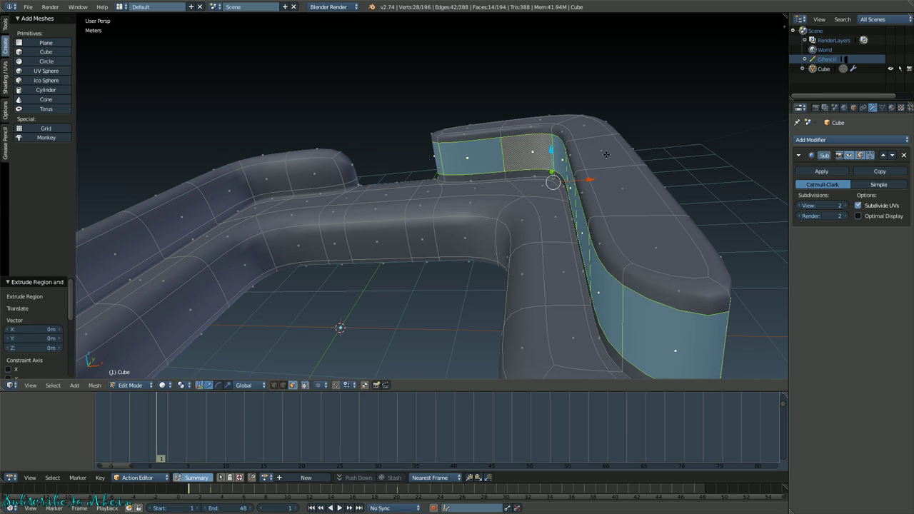
key("Tab")
mouse_move(548, 136)
middle_mouse_down()
mouse_move(622, 130)
mouse_move(561, 135)
middle_mouse_up()
key("Tab")
left_click(616, 137)
key("ctrl+z")
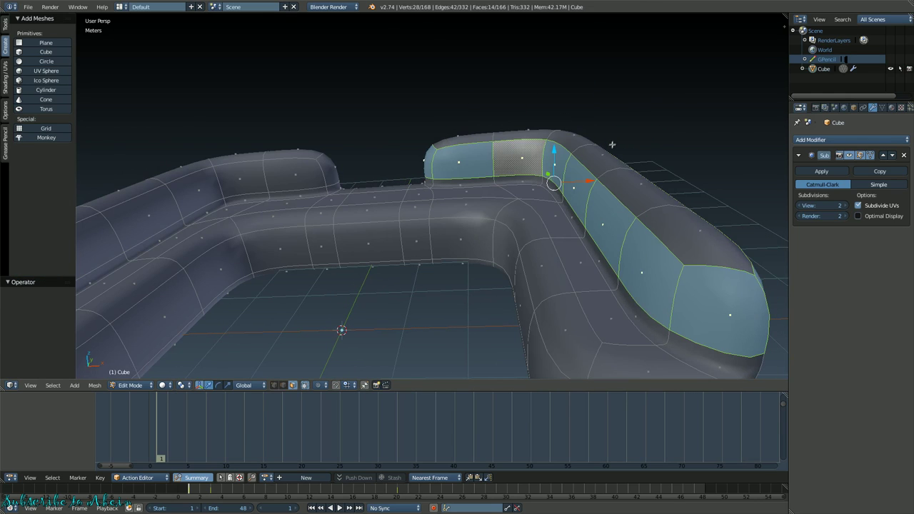
- Try extruding the two backrest end faces at the gap in place, previewing them in Object Mode before undoing the extrusion
middle_click_drag(422, 184, 424, 166)
right_click(424, 162)
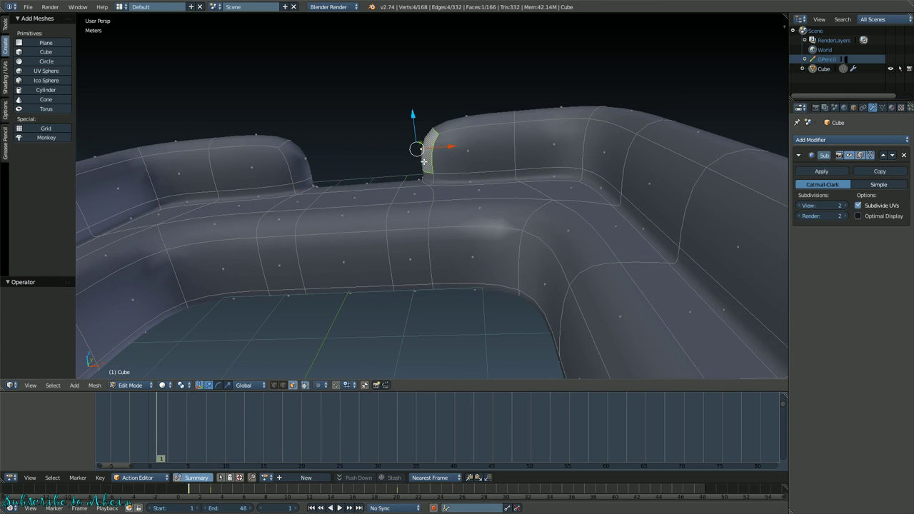
key("e")
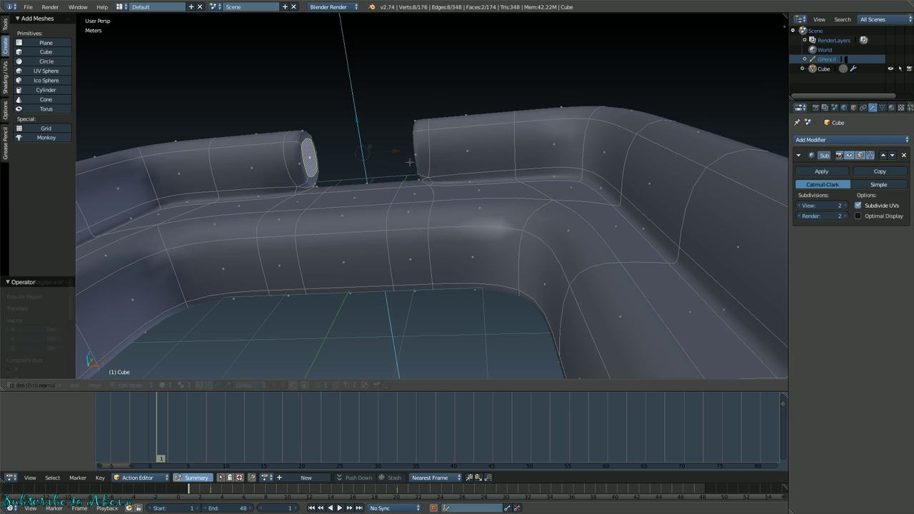
left_click(408, 163)
key("Tab")
left_click(357, 164)
scroll(402, 173, "down", 5)
middle_click_drag(402, 174, 438, 160)
scroll(439, 159, "up", 4)
key("Tab")
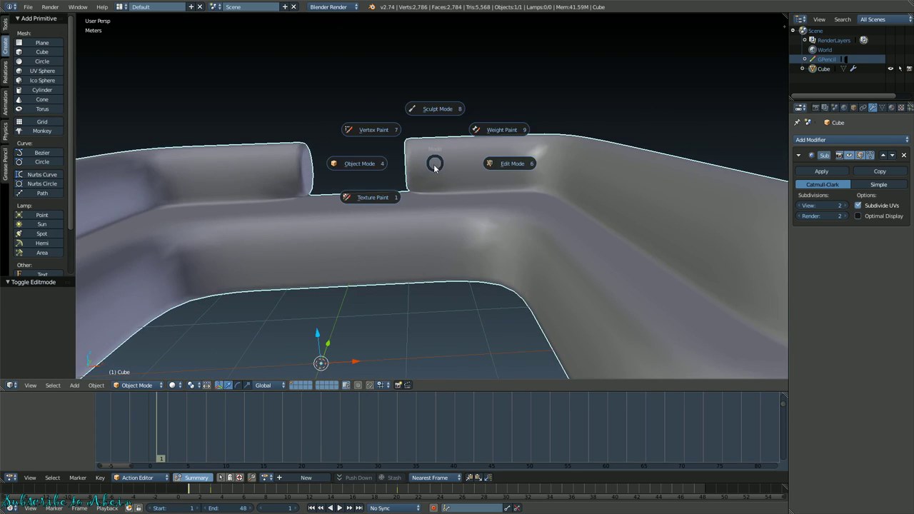
left_click(500, 166)
key("ctrl+z")
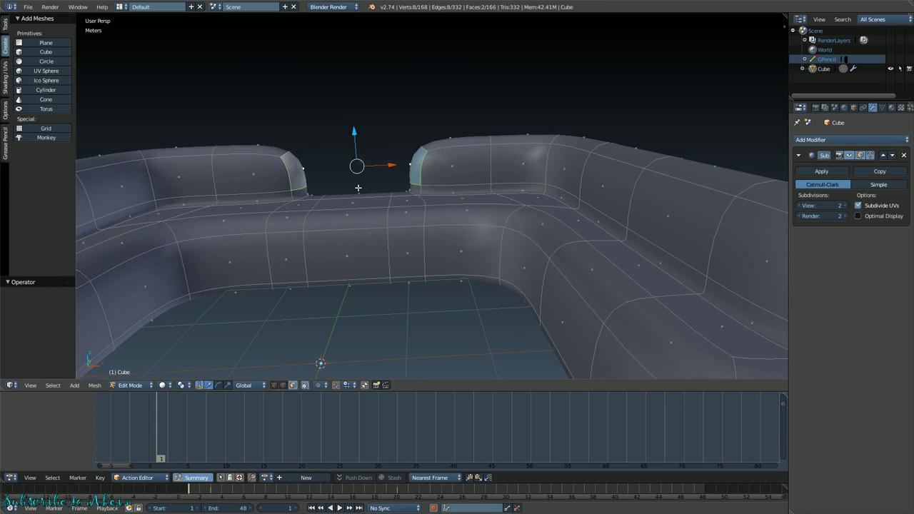
- Reselect the two backrest end faces flanking the gap and extrude them in place
middle_click_drag(358, 188, 277, 172)
right_click(288, 154)
right_click(403, 139, "shift")
middle_click_drag(436, 209, 437, 173)
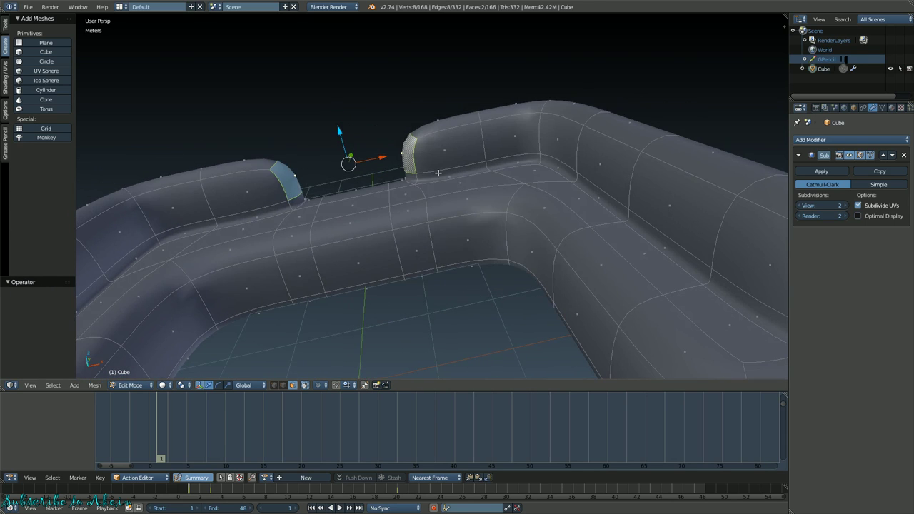
key("e")
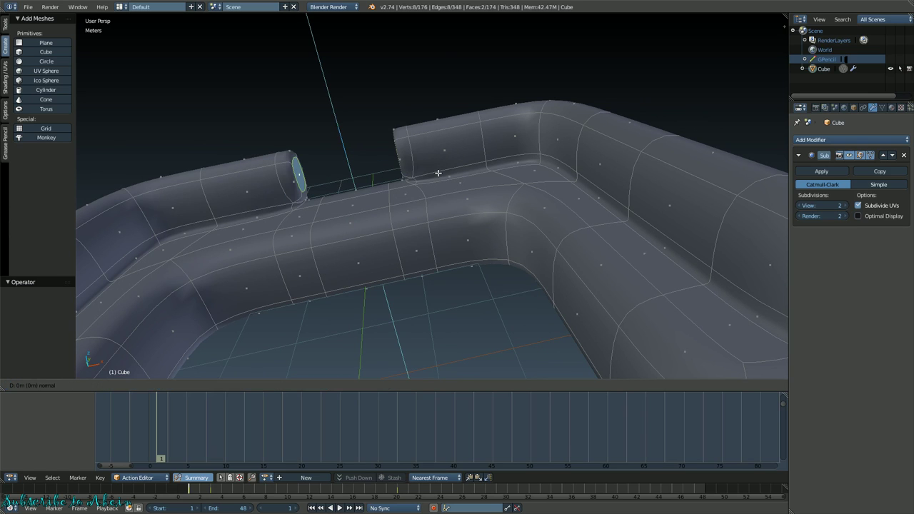
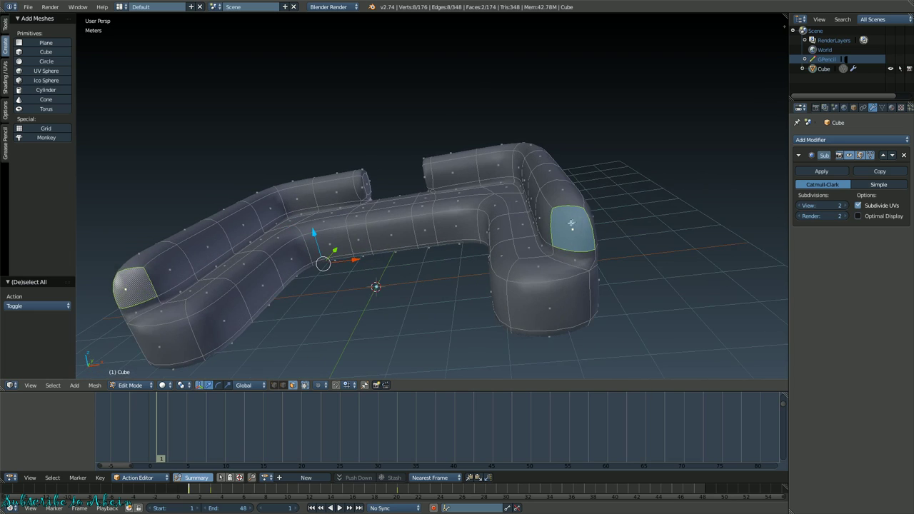
- Extrude the two front end faces of the backrests in place and preview the sofa in Object Mode before resuming editing
left_click(593, 212)
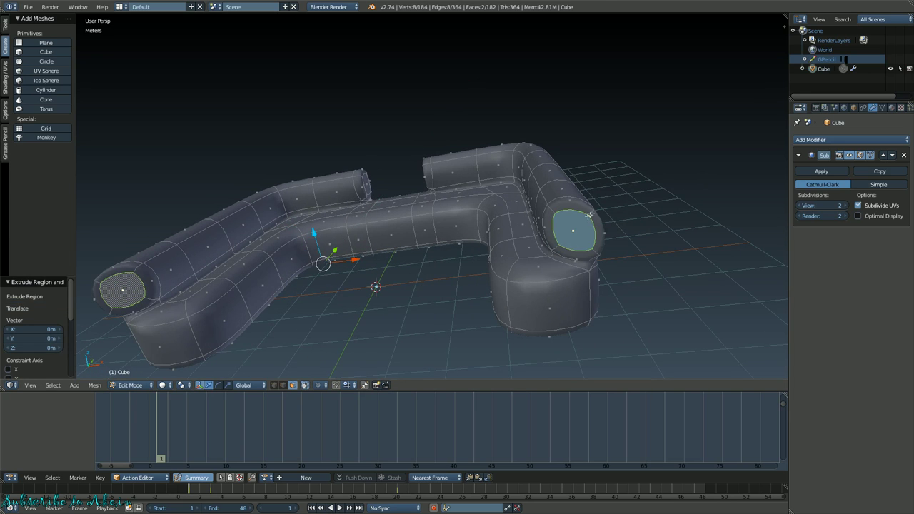
key("Tab")
mouse_move(529, 218)
middle_mouse_down()
mouse_move(394, 305)
mouse_move(458, 236)
mouse_move(541, 219)
mouse_move(658, 220)
mouse_move(526, 206)
mouse_move(443, 214)
mouse_move(473, 171)
mouse_move(577, 216)
mouse_move(538, 231)
middle_mouse_up()
key("Tab")
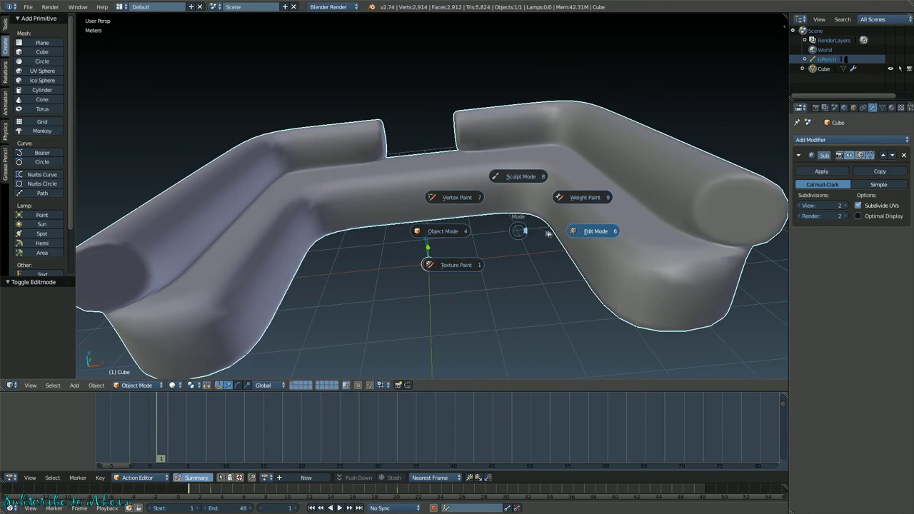
left_click(552, 229)
- Try extruding the three-face strip across the left seat arm's top and inner side, and undo the extrusion
middle_click_drag(431, 289, 340, 315)
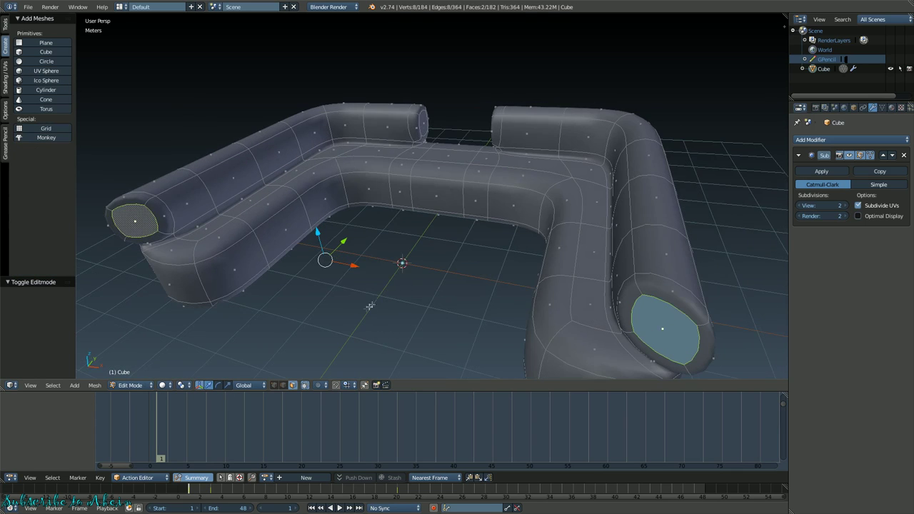
scroll(300, 281, "up", 3)
middle_click_drag(294, 239, 516, 238, "shift")
middle_click_drag(328, 222, 361, 218)
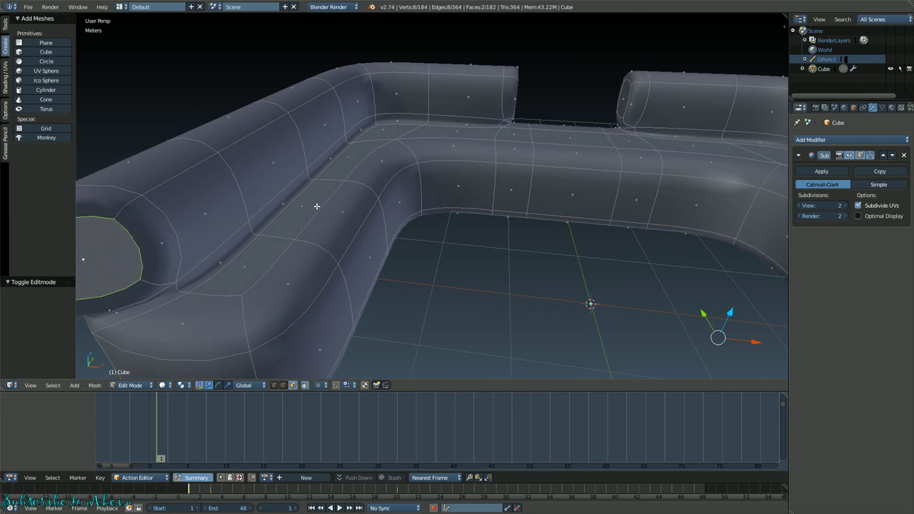
right_click(337, 213)
right_click(346, 202, "shift")
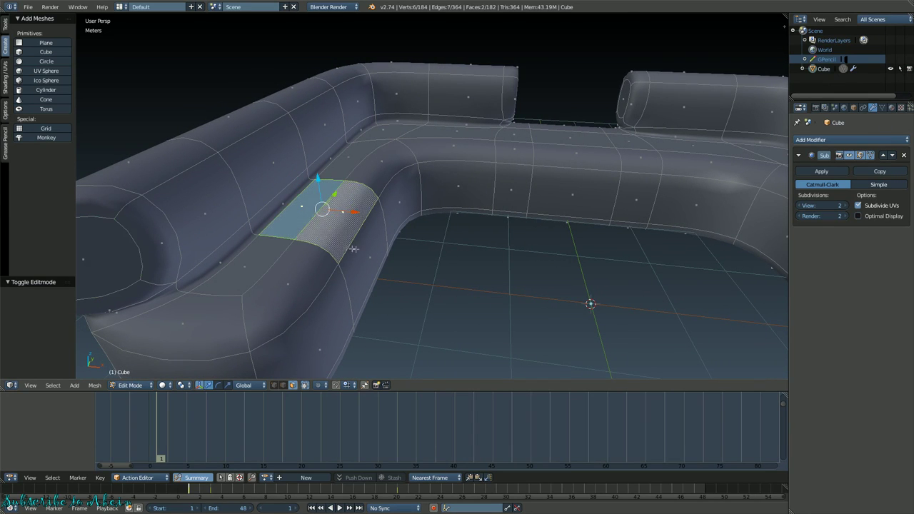
right_click(367, 235, "shift")
key("e")
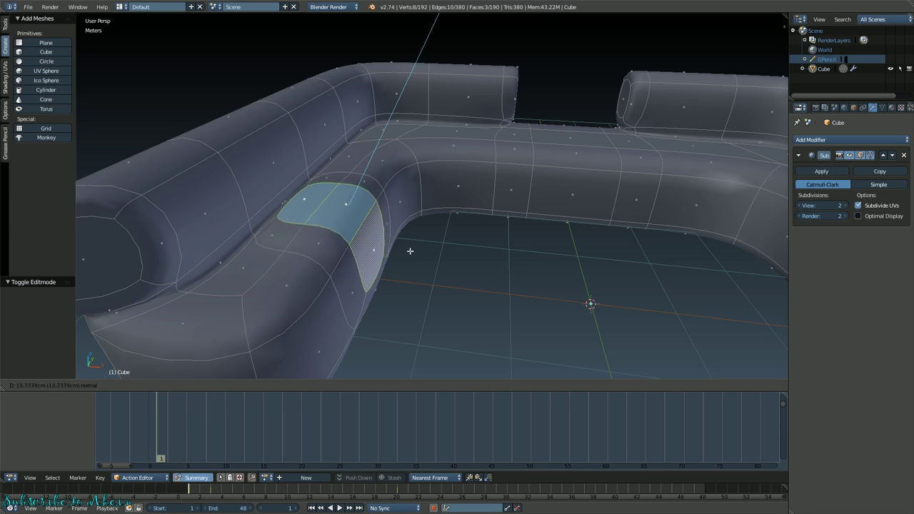
right_click(408, 254)
key("ctrl+z")
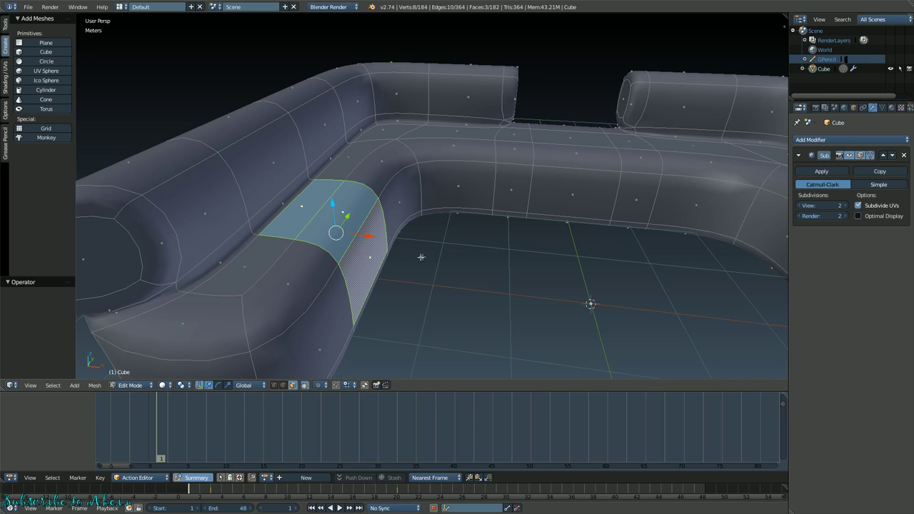
- Try extruding the left arm's three-face strip in place, moving it about 24 cm along X and scaling it up
key("e")
right_click(422, 245)
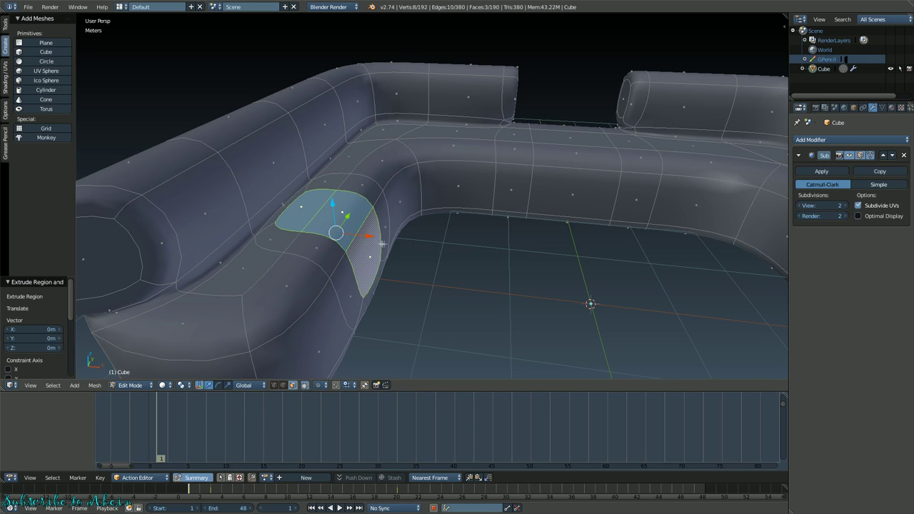
left_click_drag(372, 238, 391, 239)
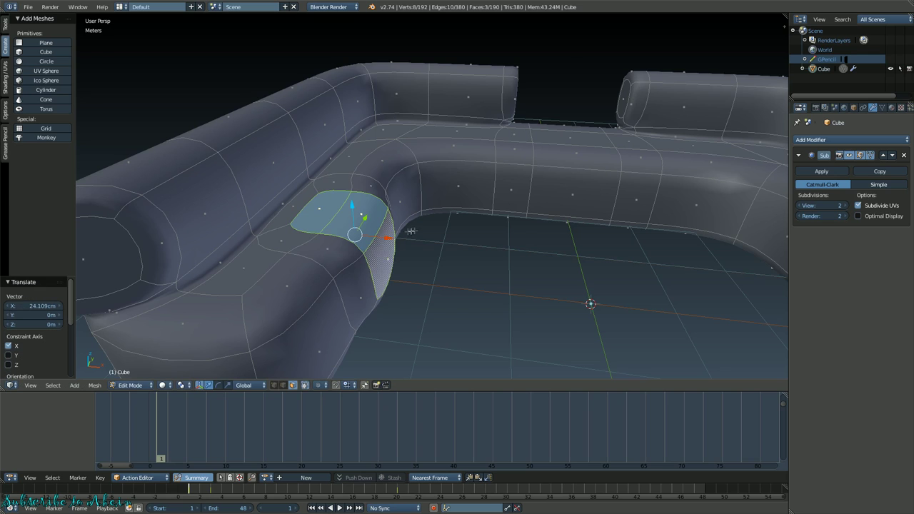
mouse_move(428, 229)
middle_mouse_down()
mouse_move(388, 246)
mouse_move(428, 241)
middle_mouse_up()
key("s")
key("y")
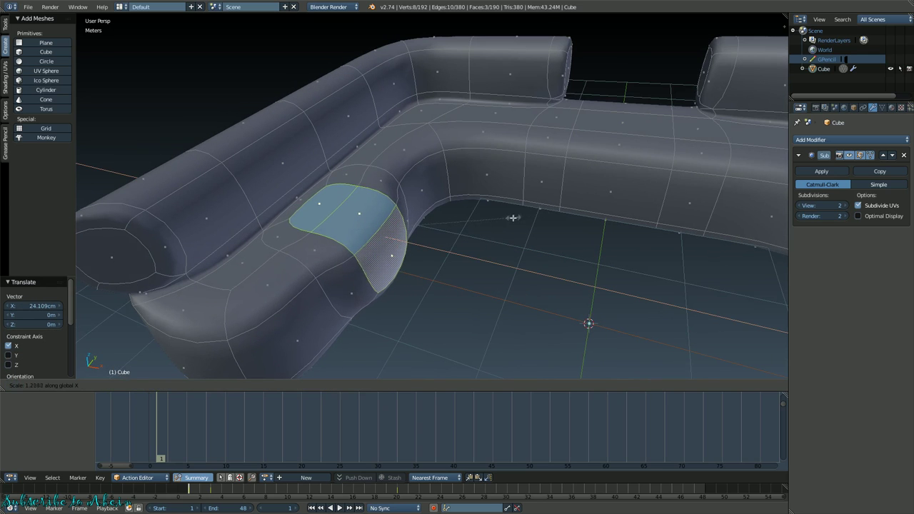
left_click(569, 216)
- Preview the bulging left-arm strip in Object Mode, and undo its scaling, move and extrusion in Edit Mode
key("Tab")
left_click(510, 257)
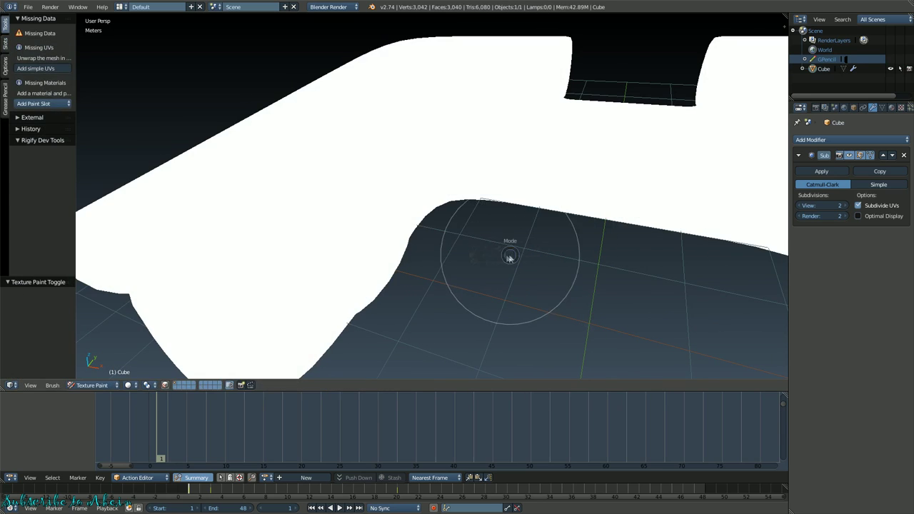
key("Tab")
left_click(433, 258)
middle_click_drag(393, 253, 434, 230)
key("Tab")
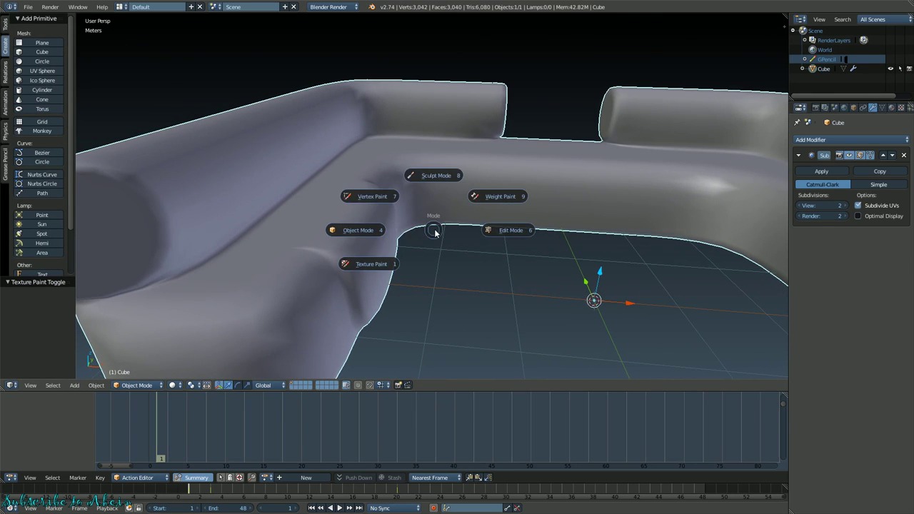
left_click(481, 230)
key("ctrl+z")
key("ctrl+z")
key("ctrl+z")
key("ctrl+z")
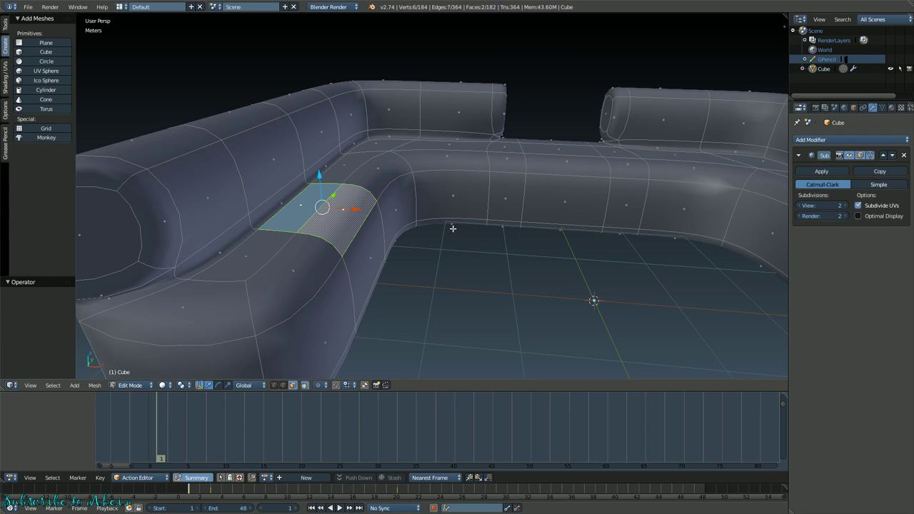
- Reselect the three faces across the middle of the left seat arm and extrude them in place
key("a")
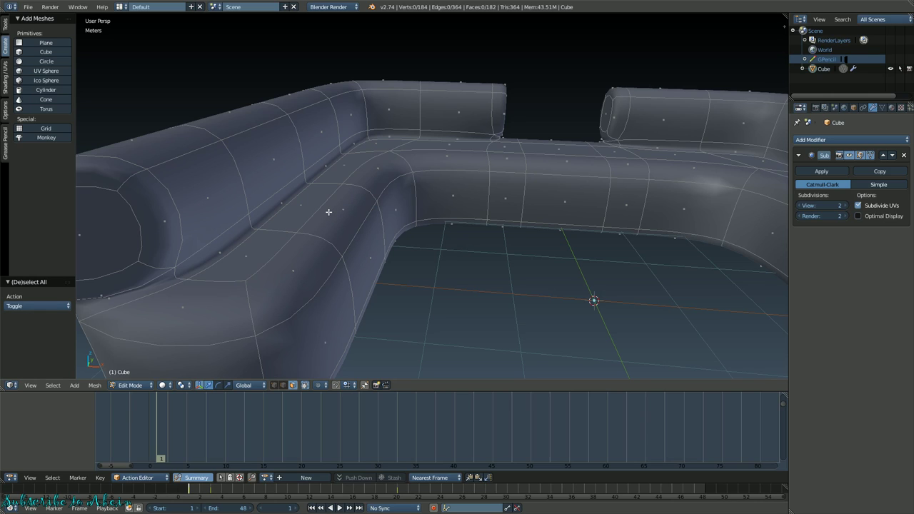
right_click(302, 206)
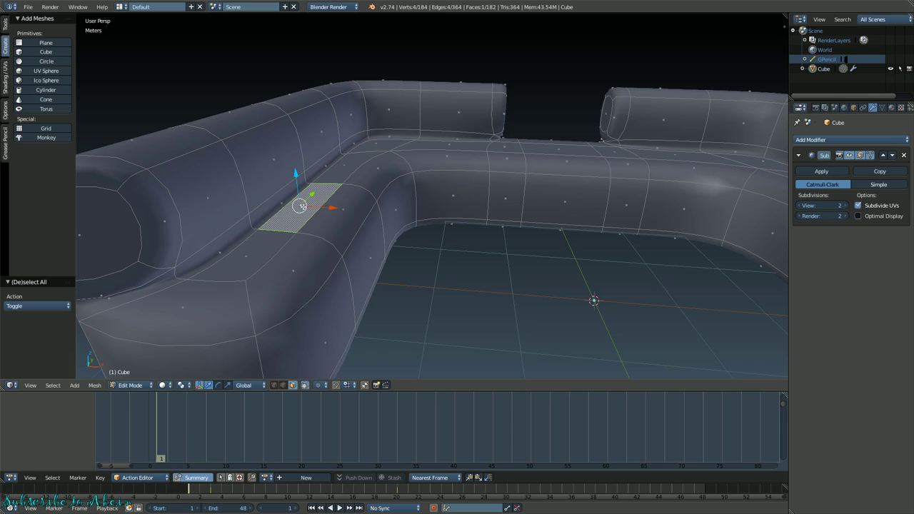
right_click(326, 225, "shift")
right_click(367, 243, "shift")
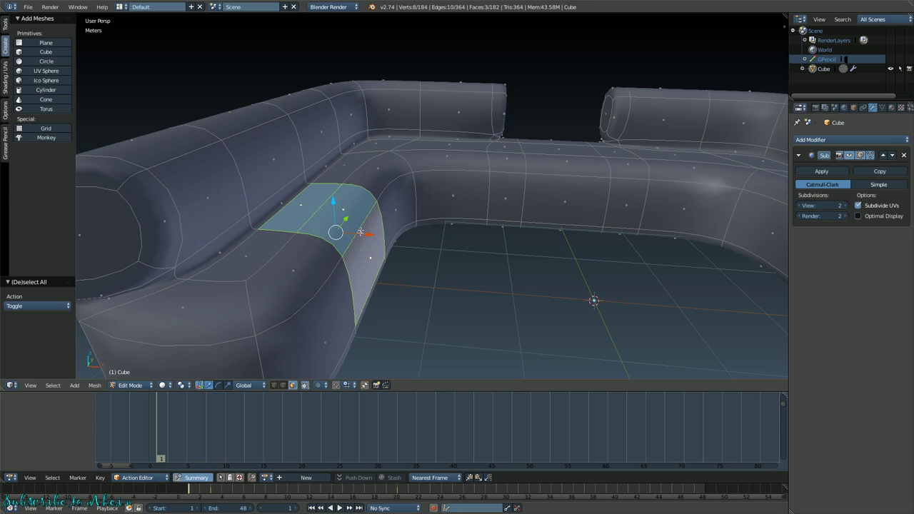
key("e")
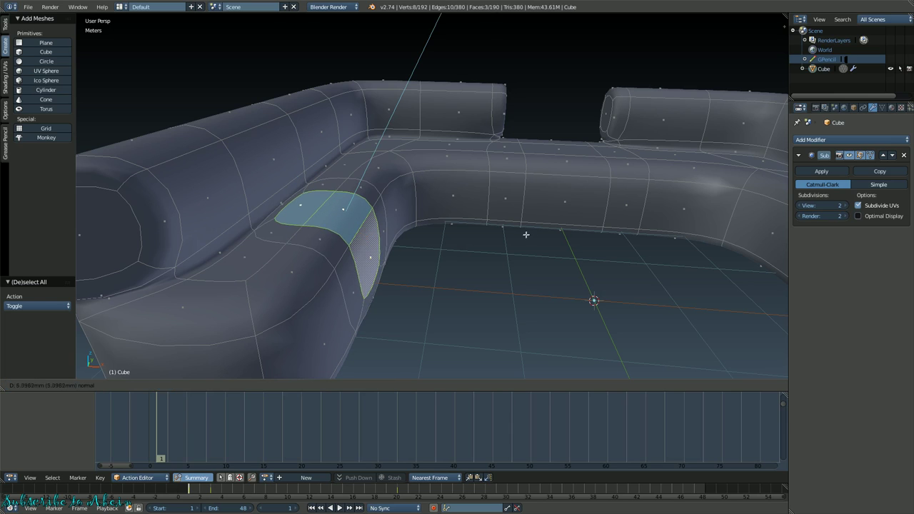
right_click(543, 231)
- Select the three top and inner faces of the left arm's section beside the corner and extrude them in place
middle_click_drag(344, 144, 391, 213)
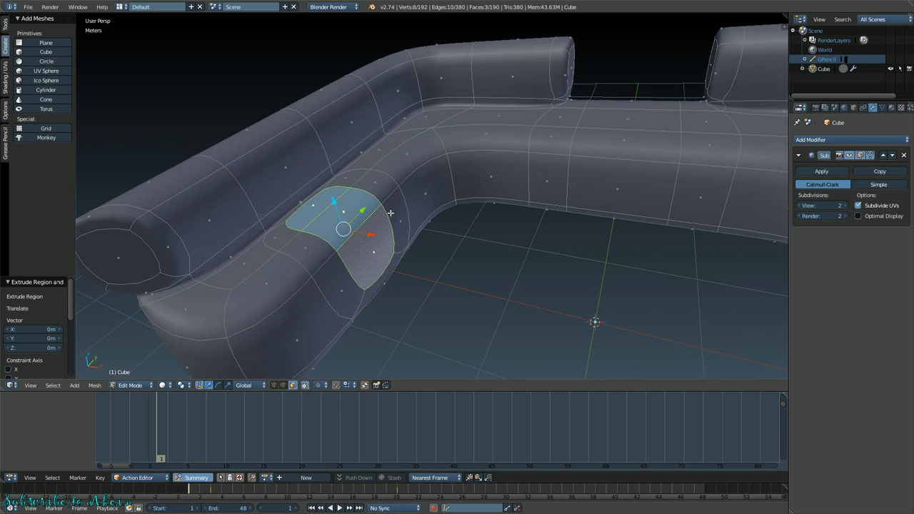
right_click(393, 145)
right_click(430, 152, "shift")
right_click(440, 176, "shift")
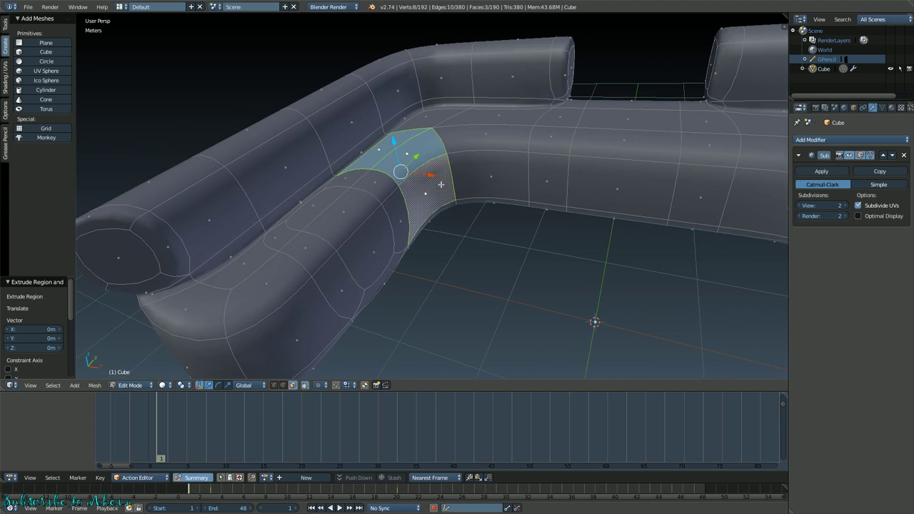
key("e")
right_click(484, 216)
- Select the three top and front faces of the rear seat's left section and extrude them in place
middle_click_drag(483, 217, 517, 167)
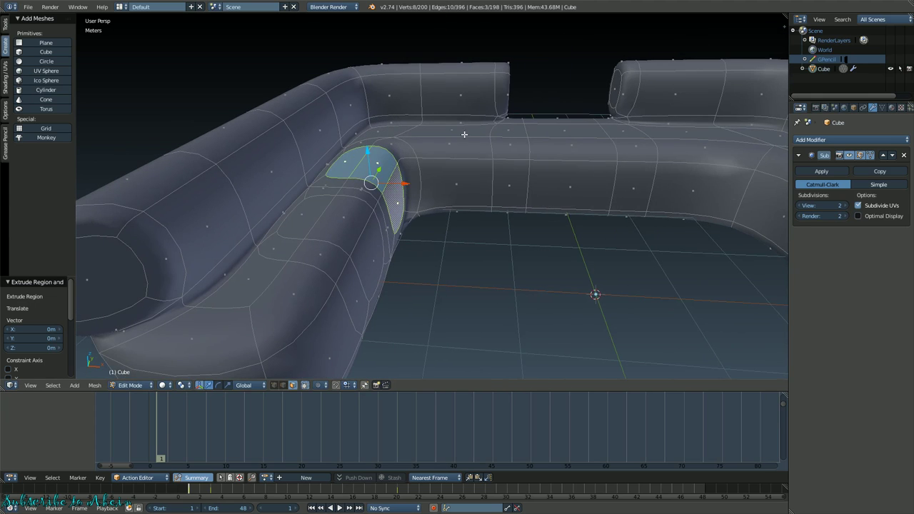
right_click(464, 135)
right_click(463, 149, "shift")
right_click(464, 176, "shift")
key("e")
right_click(489, 178)
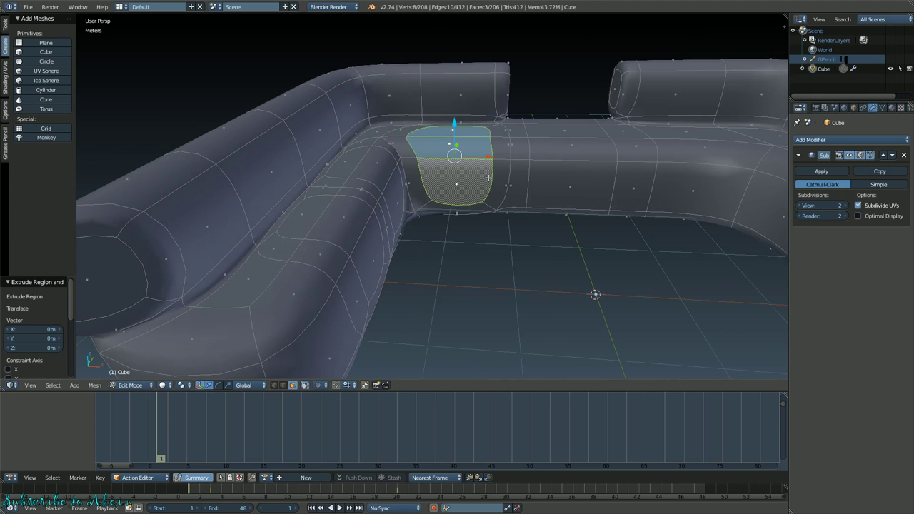
- Extrude the three top and front faces of the rear seat's middle section in place
right_click(544, 134)
right_click(548, 152, "shift")
right_click(547, 170, "shift")
key("e")
right_click(597, 188)
- Extrude the three top and front faces of the rear seat's right section in place
middle_click_drag(598, 188, 615, 174)
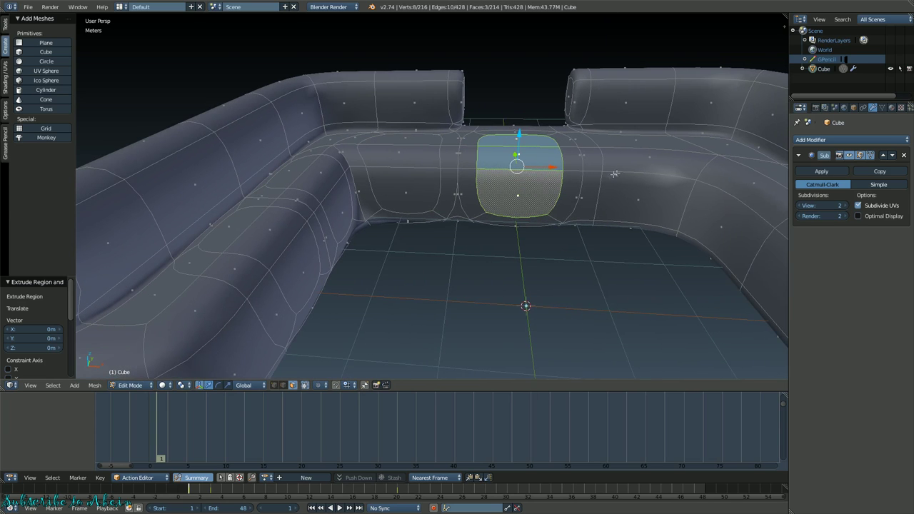
right_click(657, 146)
right_click(659, 168, "shift")
right_click(648, 191, "shift")
key("e")
right_click(655, 202)
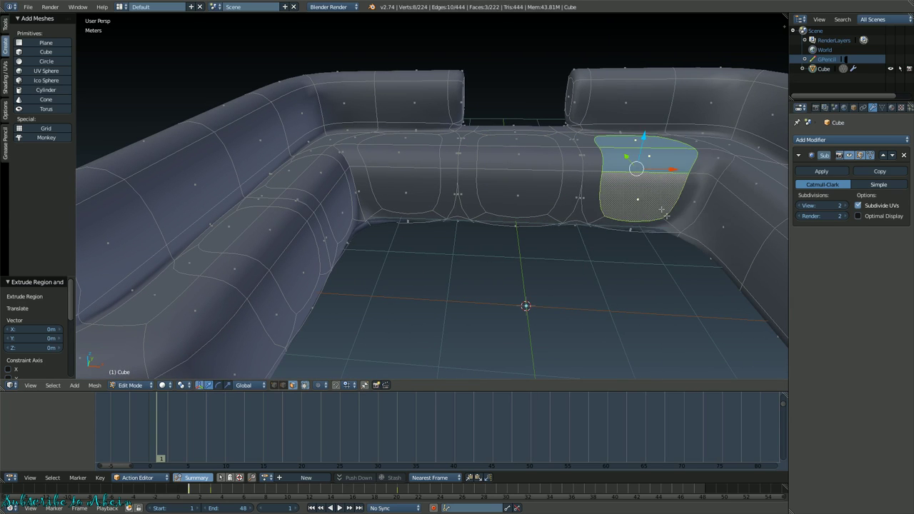
- Select the three top and inner faces of the right arm's section beside the corner and extrude them in place
middle_click_drag(654, 202, 717, 196)
right_click(691, 146)
right_click(678, 155, "shift")
right_click(655, 187, "shift")
key("e")
right_click(694, 200)
- Extrude the three top and inner faces of the right arm's next section toward the front in place
middle_click_drag(700, 202, 564, 202)
right_click(664, 187)
right_click(657, 200, "shift")
right_click(632, 223, "shift")
key("e")
right_click(631, 224)
- Select the cushion faces of both extruded right-arm sections and move them along X toward the sofa's inside
middle_click_drag(665, 243, 434, 283)
middle_click_drag(531, 288, 552, 233)
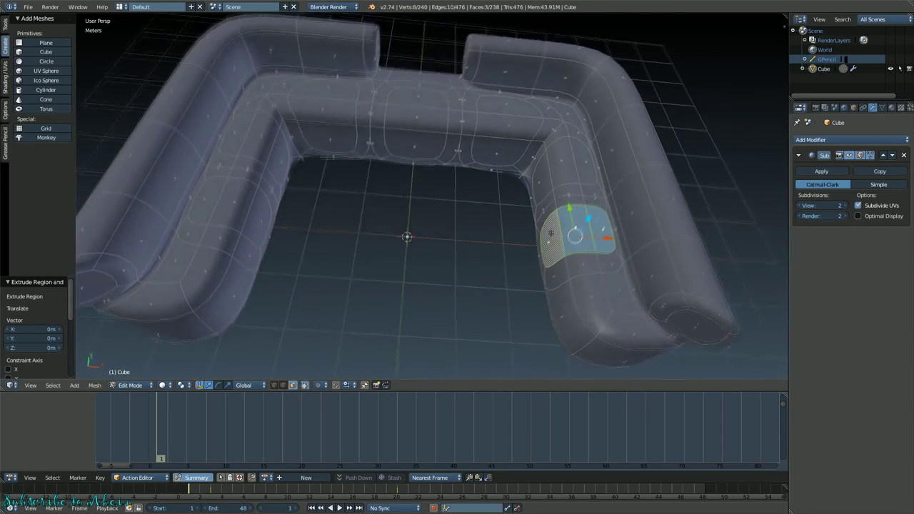
scroll(551, 233, "up", 5)
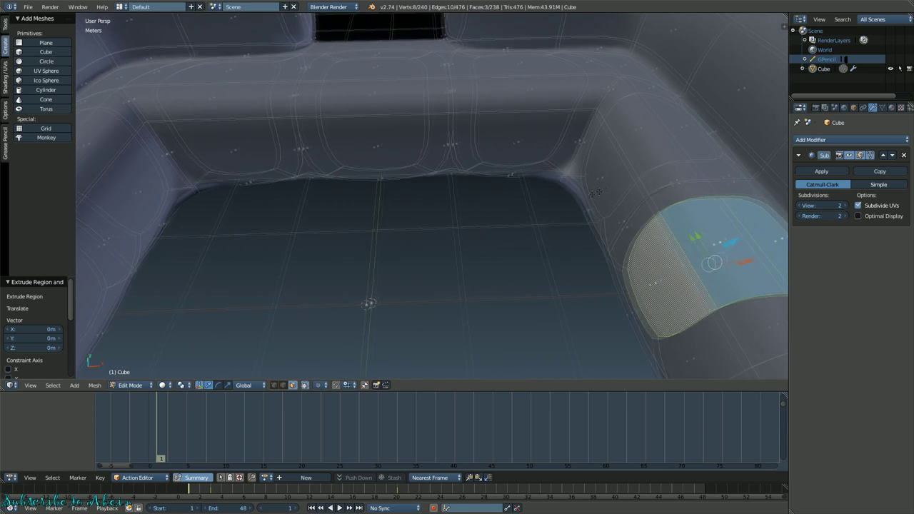
scroll(596, 191, "down", 3)
right_click(630, 136, "shift")
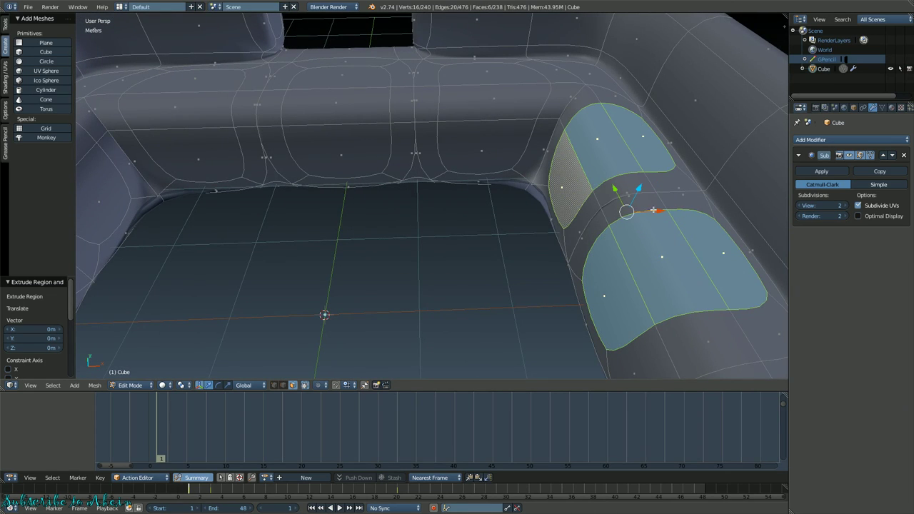
left_click_drag(657, 210, 635, 223)
- Examine the right arm's bulging cushions in Object Mode and return to Edit Mode
middle_click_drag(634, 223, 585, 153)
key("Tab")
left_click(571, 167)
key("Tab")
middle_click_drag(461, 166, 416, 173)
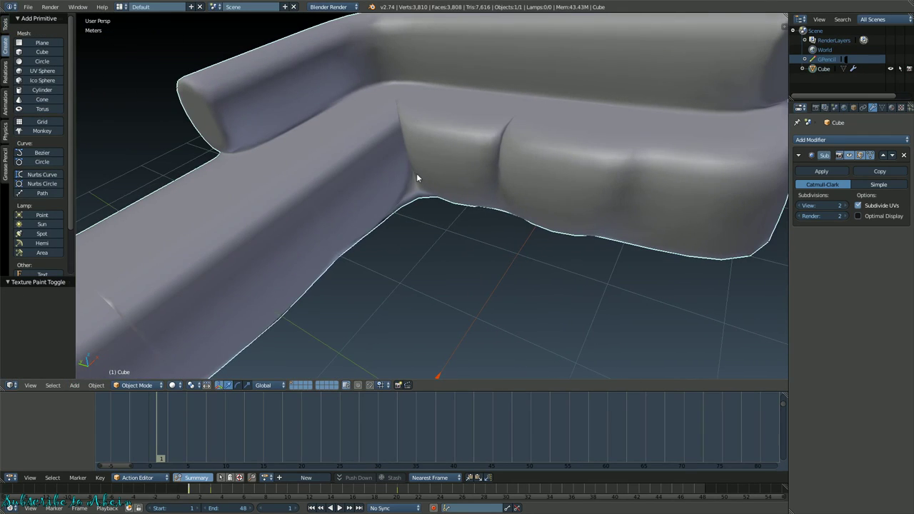
left_click(591, 187)
- Scale the six selected right-arm cushion faces up along the Y axis
middle_click_drag(508, 187, 545, 169)
key("s")
key("x")
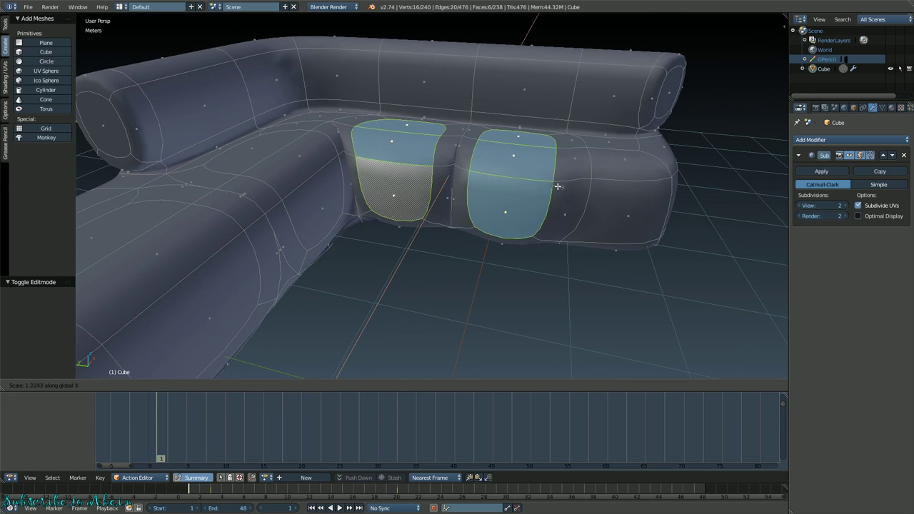
key("y")
left_click(555, 189)
- Select the six cushion faces of the left arm's two extruded sections and move them about 16.2 cm along X
middle_click_drag(503, 215, 320, 232)
middle_click_drag(481, 232, 394, 265)
right_click(389, 266)
right_click(360, 260, "shift")
right_click(343, 260, "shift")
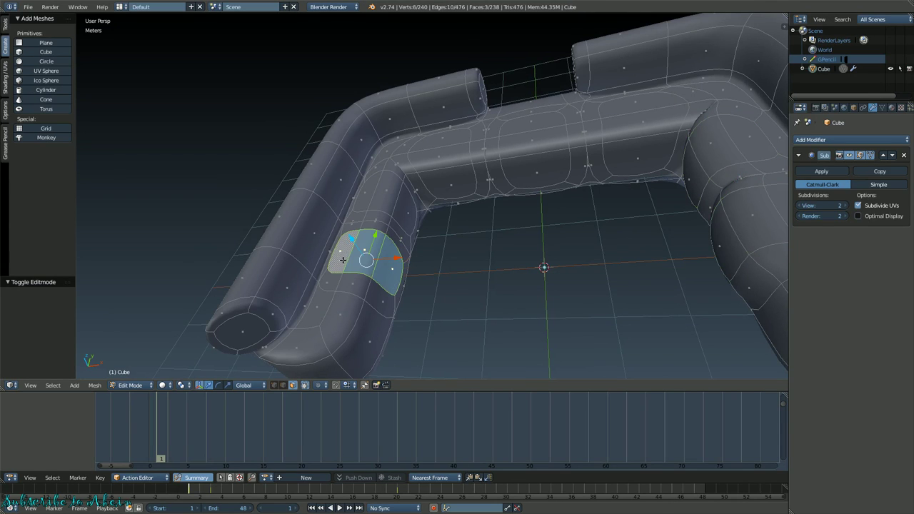
right_click(401, 213, "shift")
right_click(386, 194, "shift")
right_click(364, 189, "shift")
middle_click_drag(364, 191, 435, 218)
key("g")
key("x")
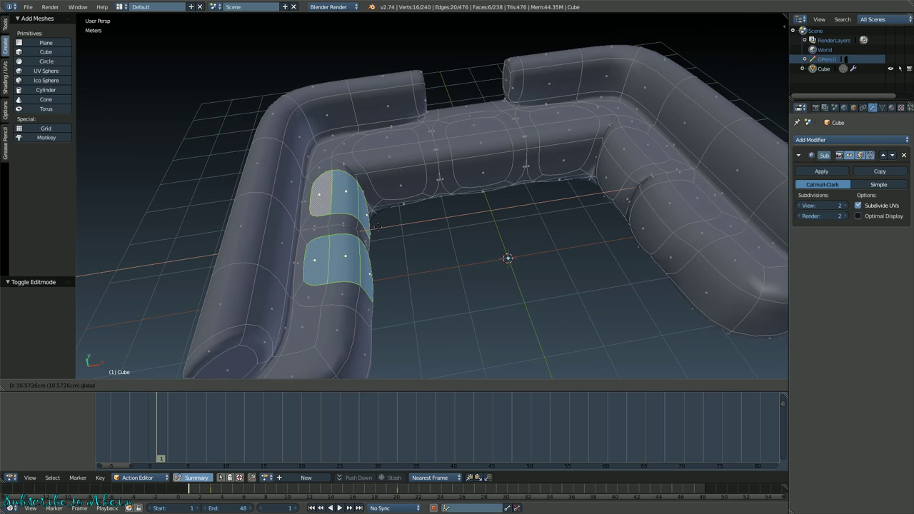
left_click(348, 233)
- Examine the cushions on both seat arms in Object Mode and return to Edit Mode
key("Tab")
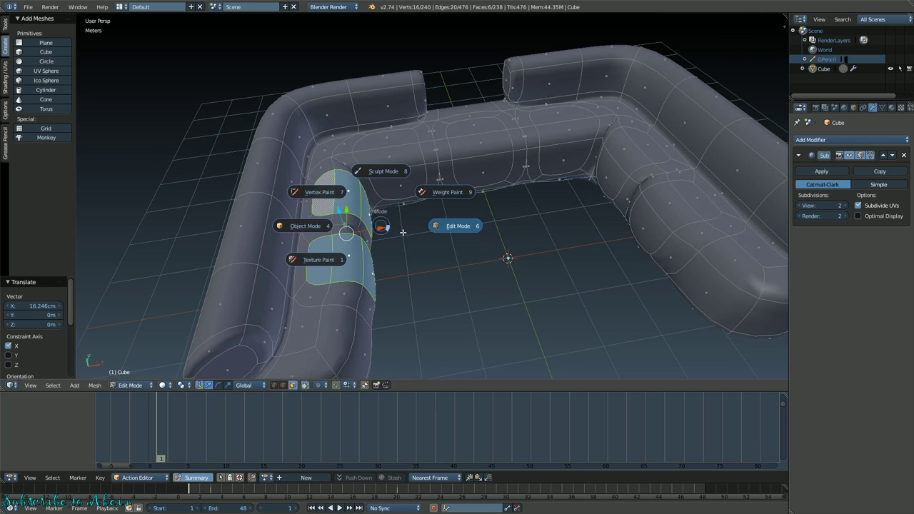
left_click(362, 230)
middle_click_drag(362, 230, 261, 143)
scroll(545, 247, "down", 2)
middle_click_drag(547, 248, 563, 214)
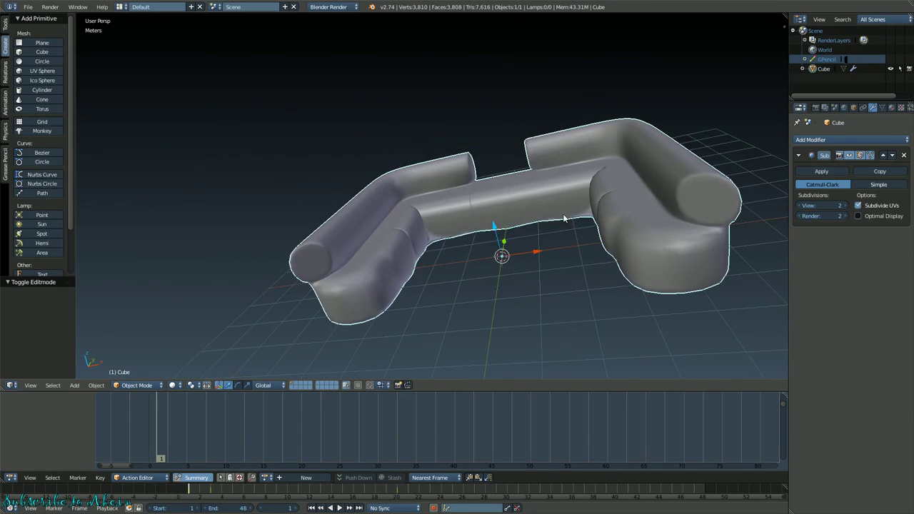
scroll(562, 213, "up", 5)
key("Tab")
left_click(584, 214)
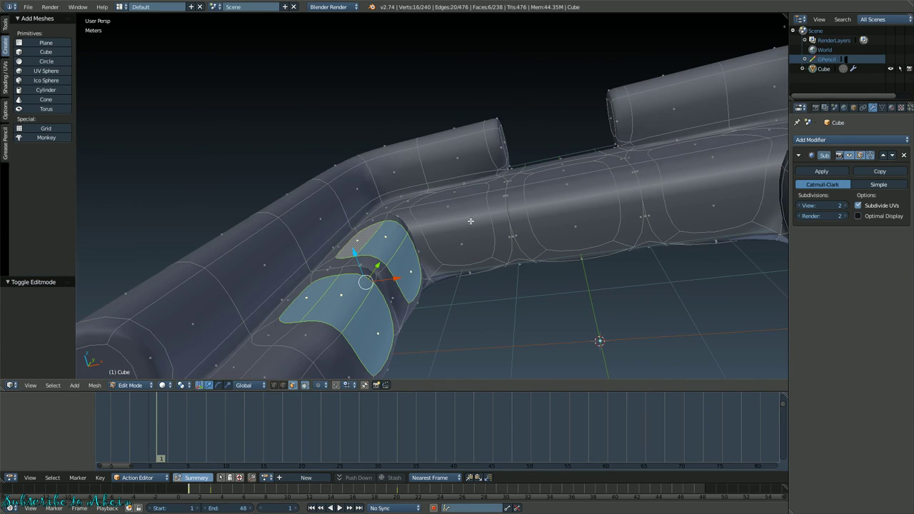
- Select the nine cushion faces on the three sections of the sofa's back seat
right_click(463, 194)
right_click(462, 209, "shift")
right_click(466, 234, "shift")
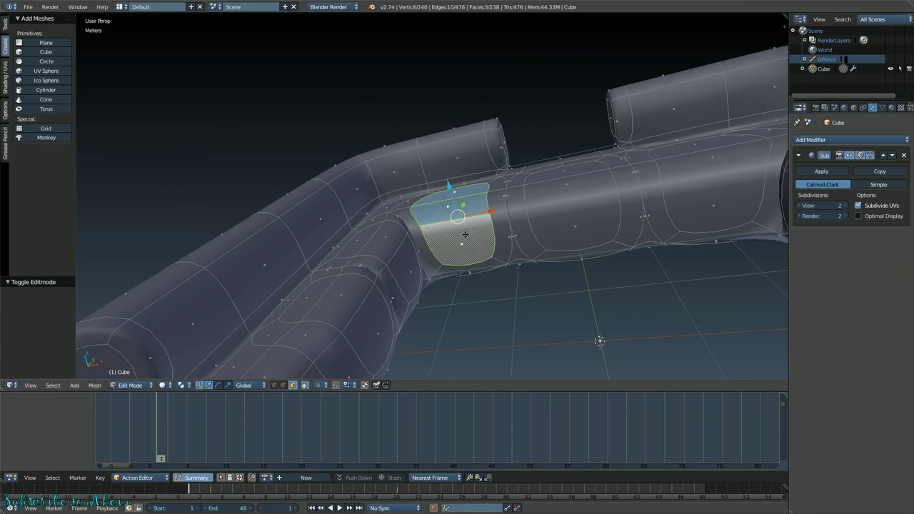
right_click(556, 175, "shift")
right_click(559, 171, "shift")
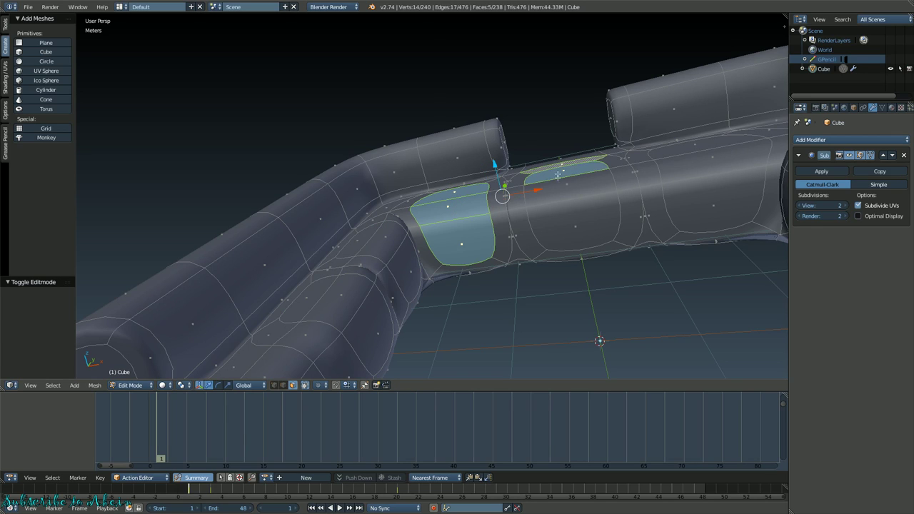
right_click(562, 224, "shift")
right_click(574, 180, "shift")
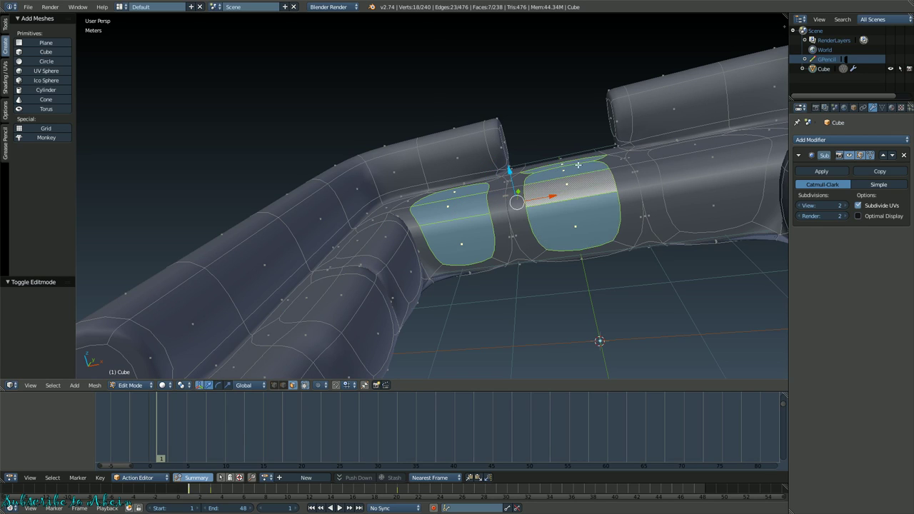
right_click(578, 163, "shift")
right_click(685, 155, "shift")
right_click(696, 171, "shift")
right_click(706, 188, "shift")
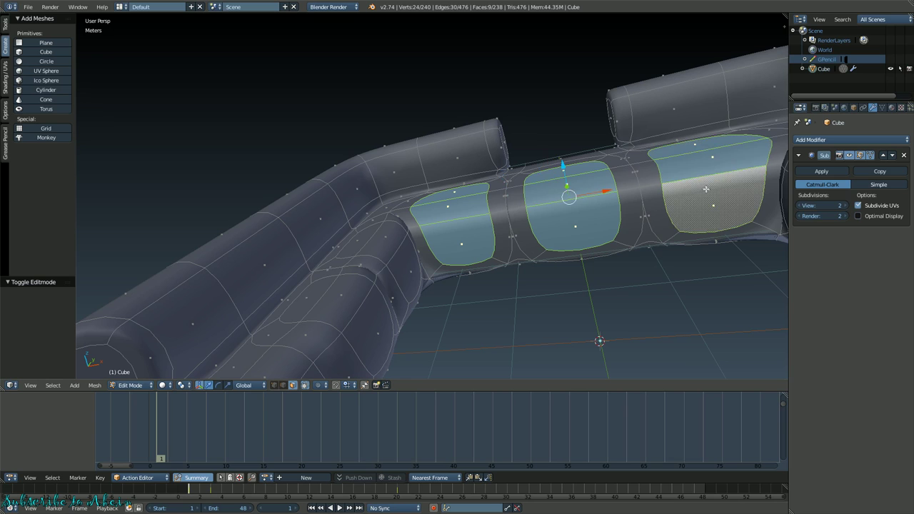
- Move the nine selected back-seat cushion faces slightly inward along the negative Y axis
middle_click_drag(628, 199, 526, 259)
scroll(525, 259, "down", 2)
middle_click_drag(570, 221, 550, 231)
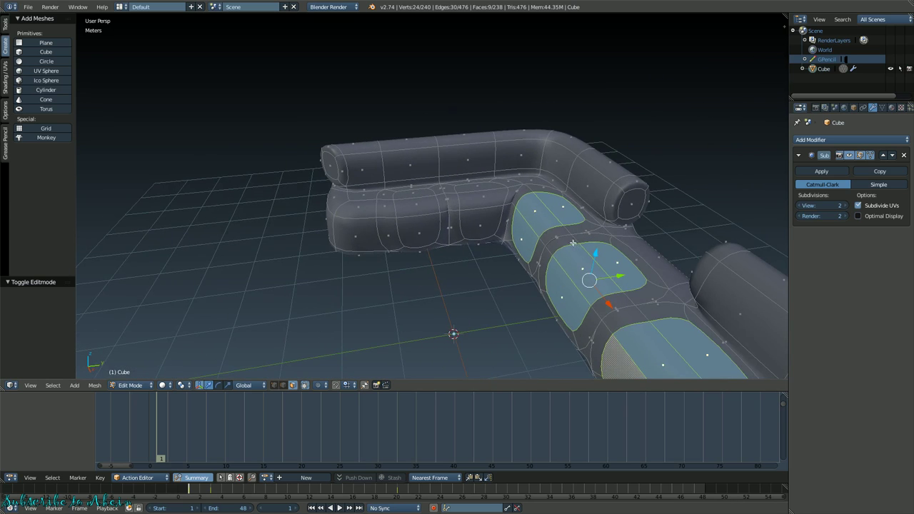
scroll(555, 200, "up", 2)
middle_click_drag(655, 246, 581, 247)
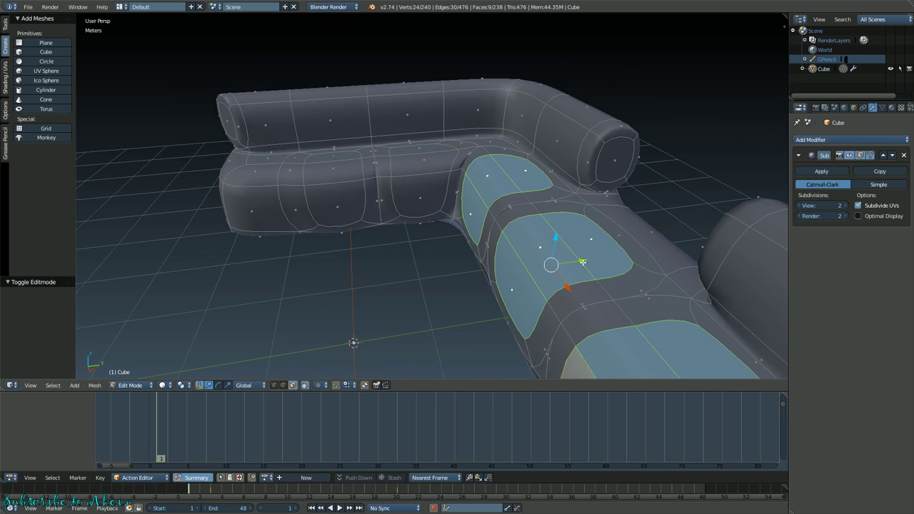
left_click_drag(583, 262, 568, 262)
- Examine the back-seat and arm cushions in Object Mode and return to Edit Mode
key("Tab")
key("Tab")
left_click(502, 263)
scroll(455, 265, "down", 3)
middle_click_drag(455, 265, 475, 215)
scroll(506, 205, "up", 4)
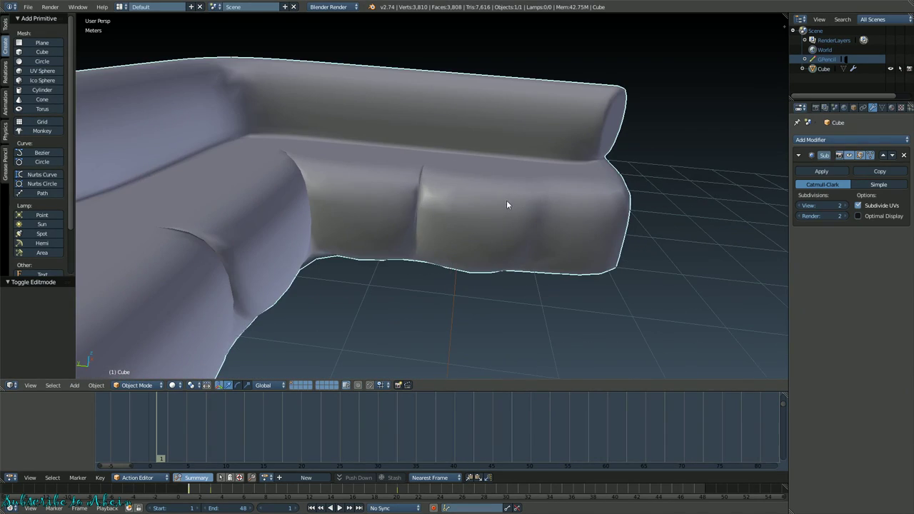
scroll(549, 219, "down", 3)
middle_click_drag(571, 226, 531, 229)
key("Tab")
left_click(557, 224)
- Select the three top and inner faces of the section before each arm's end and extrude all six in place
right_click(520, 184)
right_click(520, 210, "shift")
right_click(518, 231, "shift")
middle_click_drag(518, 231, 286, 286)
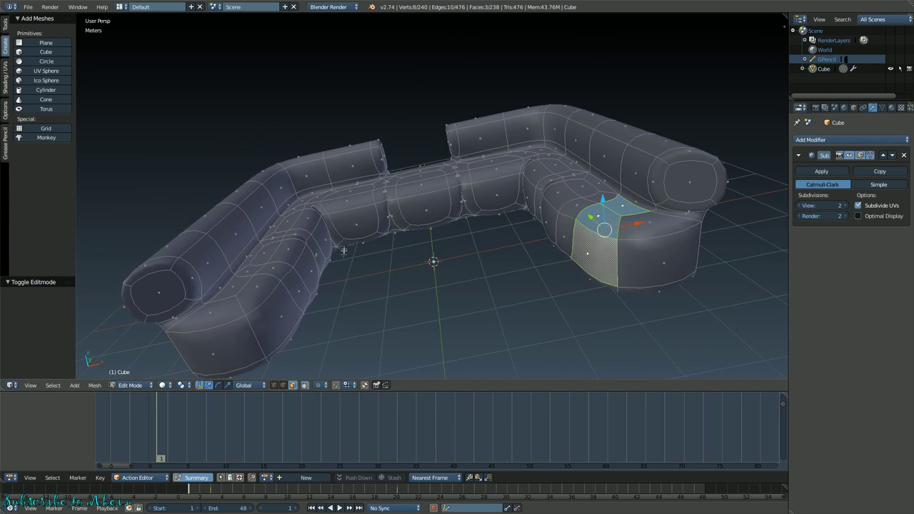
right_click(232, 289, "shift")
right_click(258, 293, "shift")
right_click(283, 309, "shift")
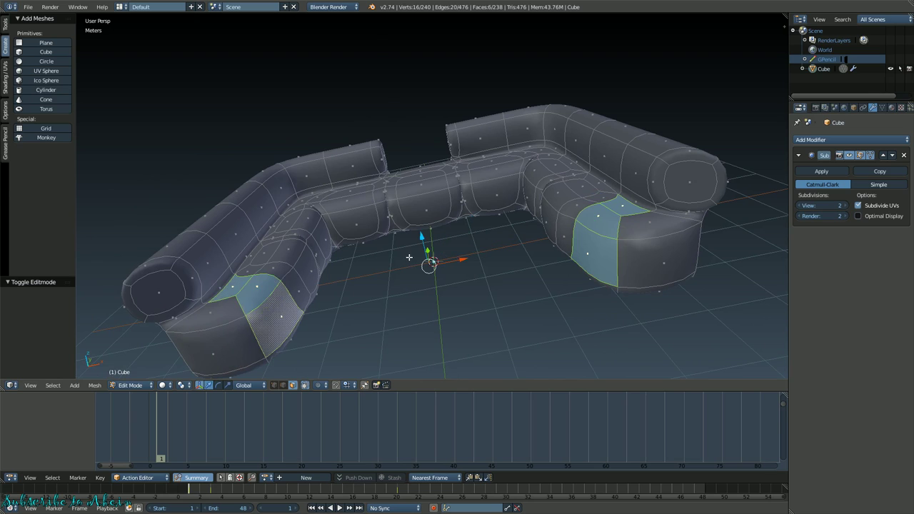
key("e")
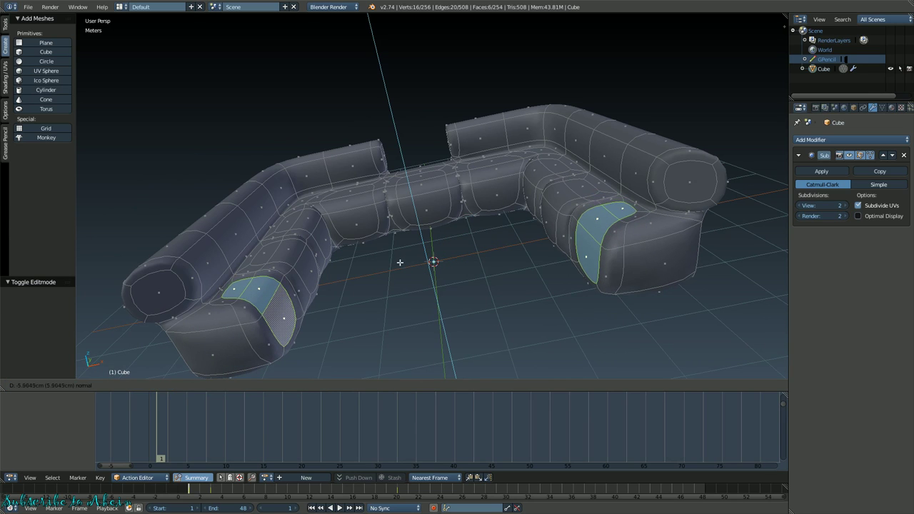
right_click(402, 262)
key("s")
key("x")
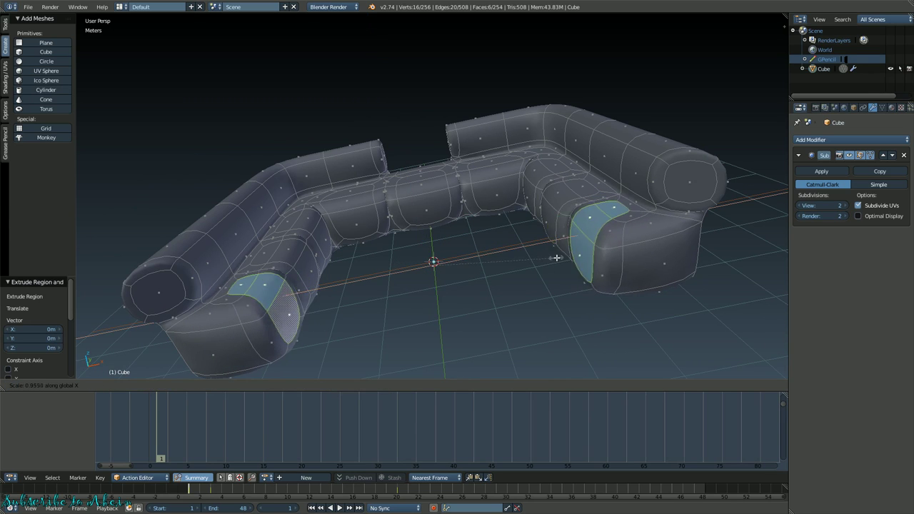
left_click(619, 256)
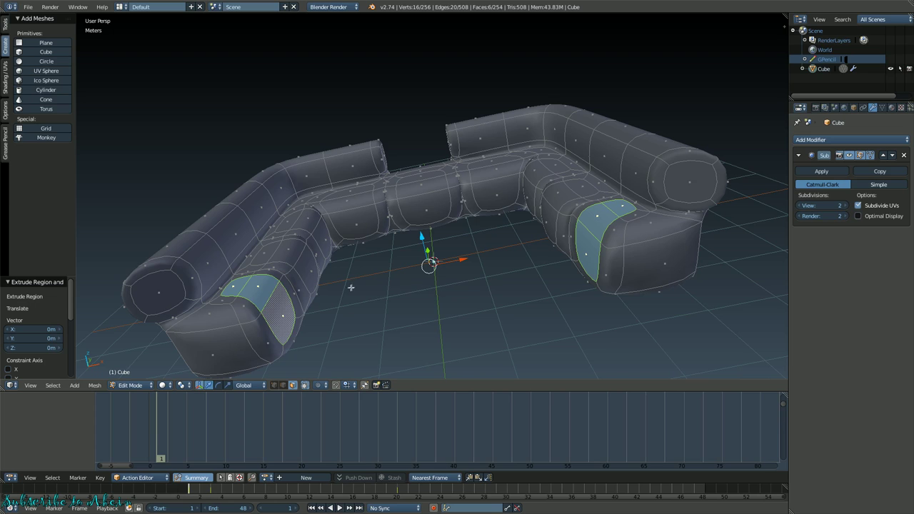
- Scale the six extruded faces along the X axis to about 0.93 so both arms' cushions bulge inward
middle_click_drag(315, 273, 325, 240)
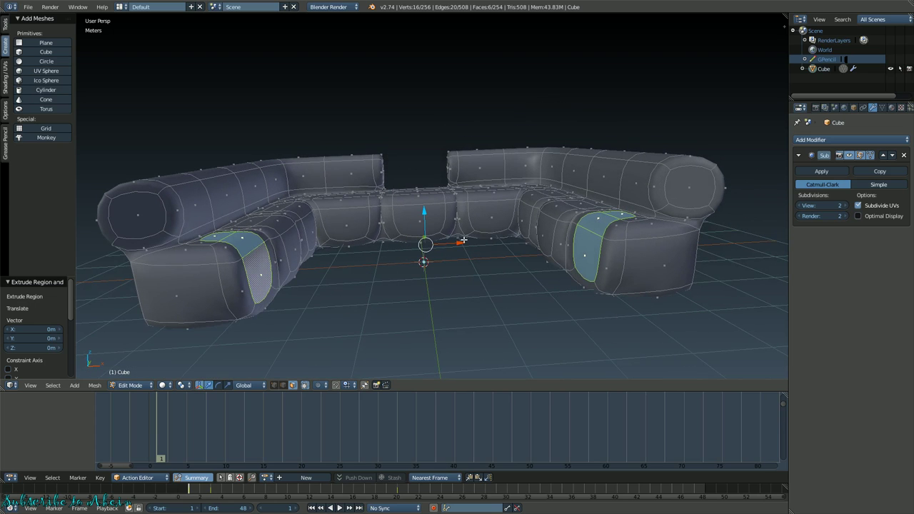
key("s")
key("x")
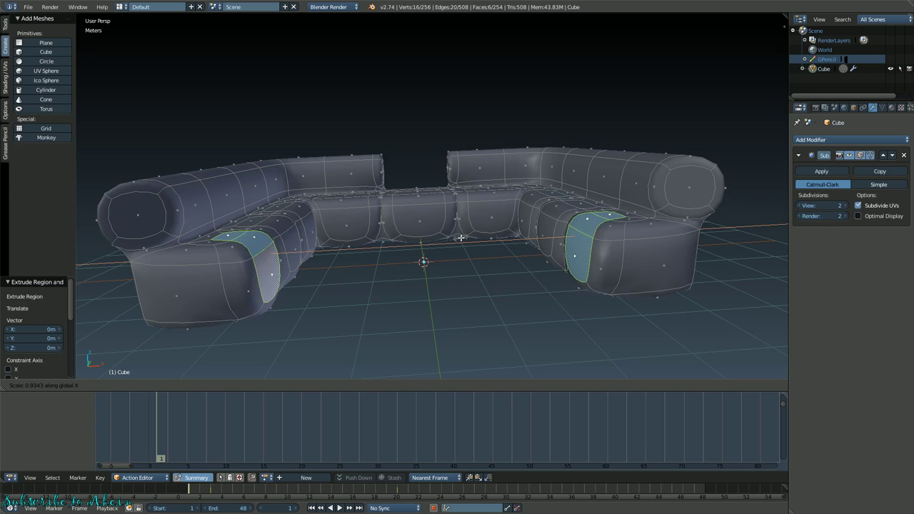
left_click(461, 237)
- Examine the new end cushions on both arms in Object Mode and return to Edit Mode
key("Tab")
left_click(398, 238)
middle_click_drag(397, 244, 163, 208)
key("Tab")
left_click(375, 207)
- Select the face loops running along the sides and ends of both backrests
middle_click_drag(229, 207, 428, 227)
scroll(458, 212, "up", 2)
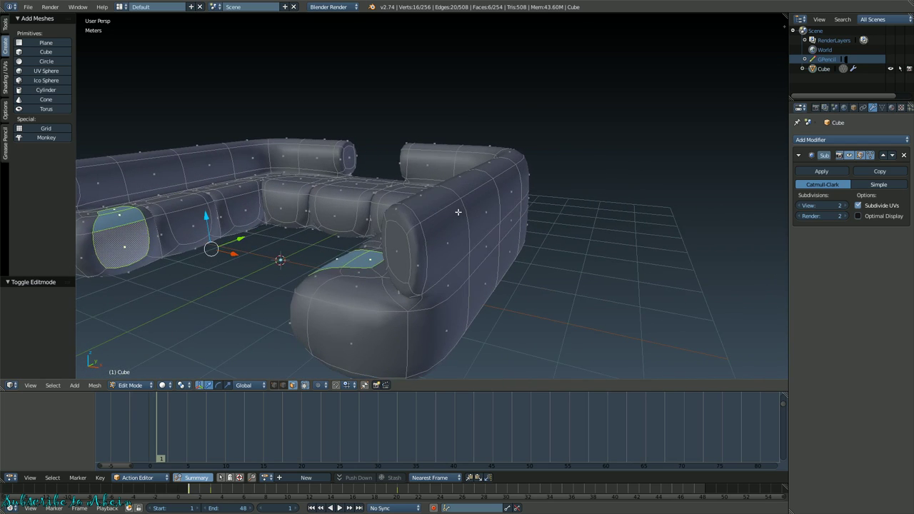
right_click(421, 248, "alt")
right_click(343, 157, "alt+shift")
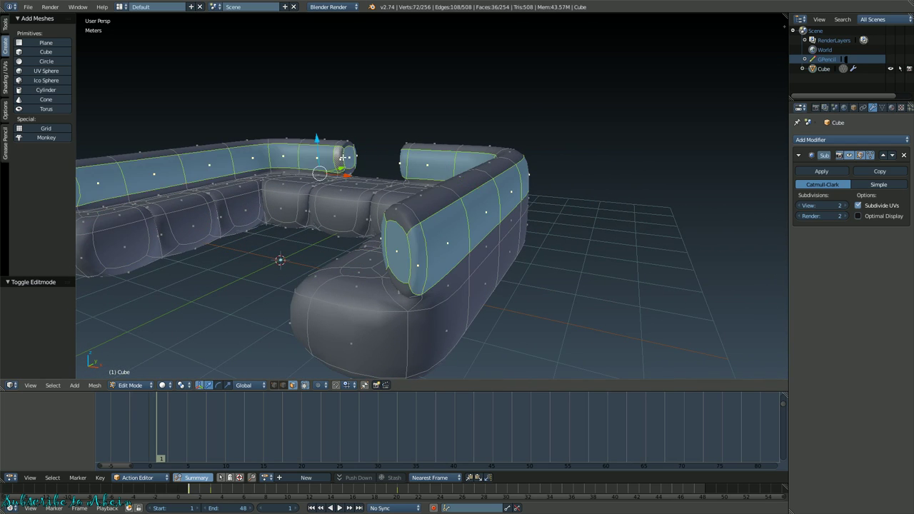
middle_click_drag(379, 202, 472, 194)
scroll(472, 194, "up", 3)
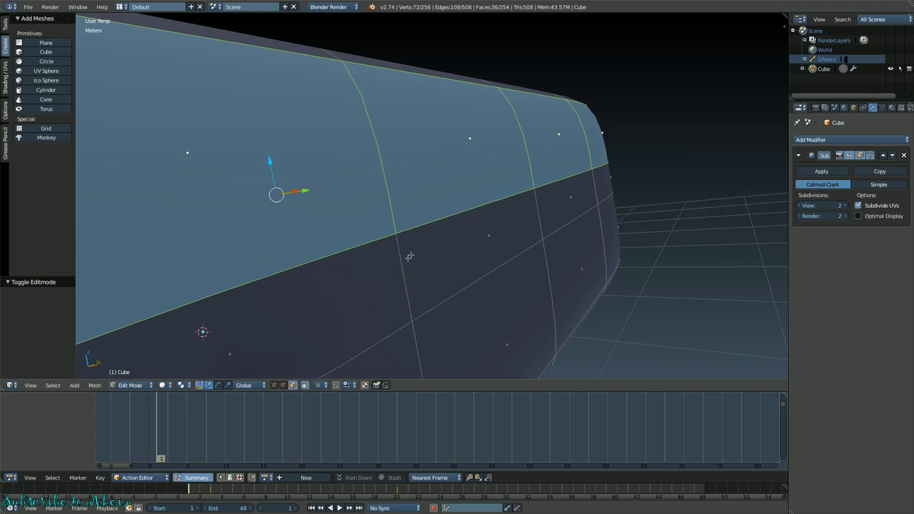
scroll(493, 243, "down", 3)
middle_click_drag(450, 188, 520, 241)
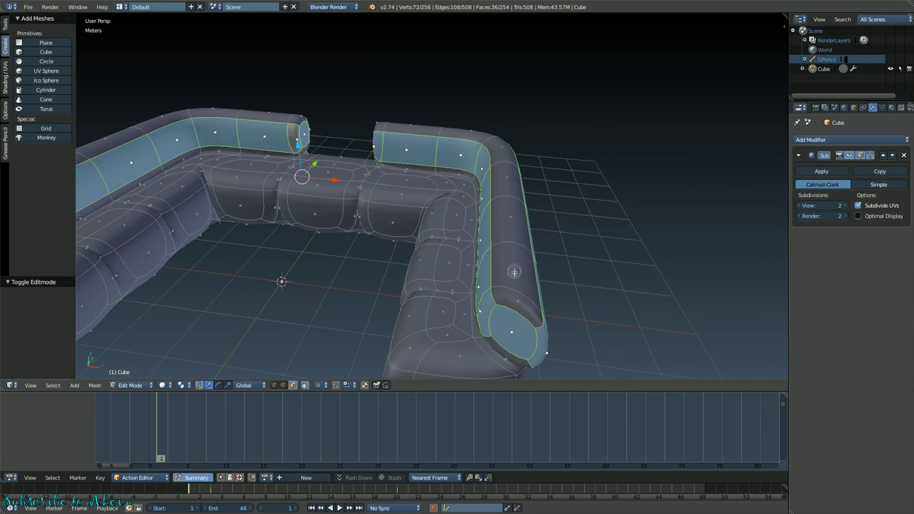
- Add the top faces and remaining end faces of both backrests to the selection, using circle select for the long runs
mouse_move(523, 309)
left_mouse_down()
mouse_move(520, 190)
mouse_move(488, 132)
mouse_move(424, 129)
left_mouse_up()
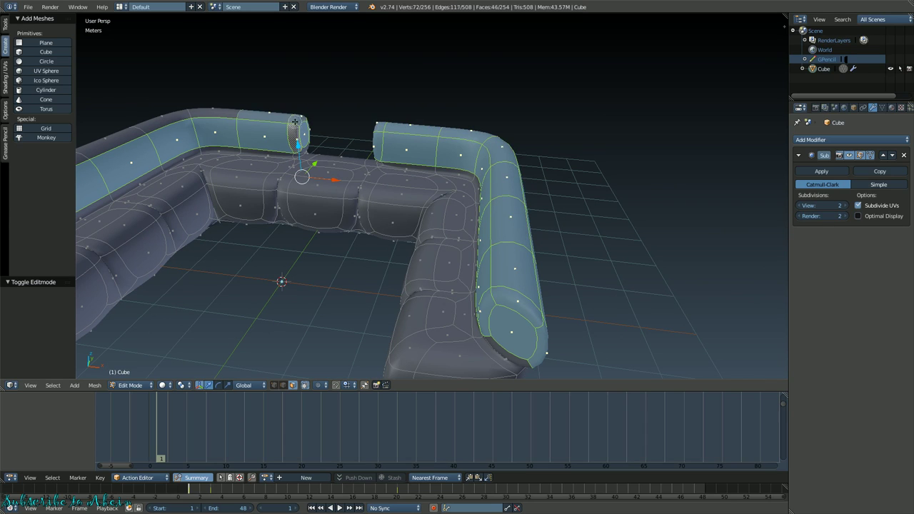
scroll(134, 140, "down", 3)
key("c")
left_click_drag(229, 178, 187, 209)
scroll(382, 270, "up", 2)
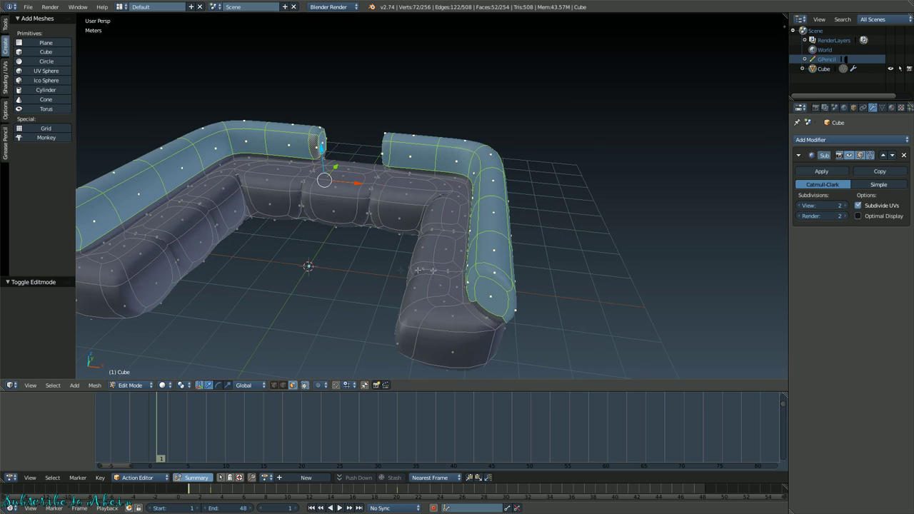
right_click(479, 270, "shift")
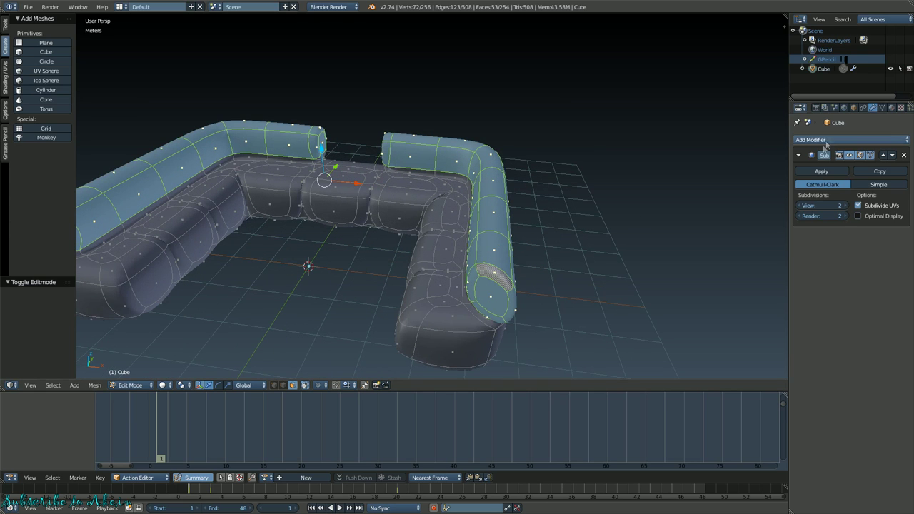
middle_click_drag(432, 211, 569, 114)
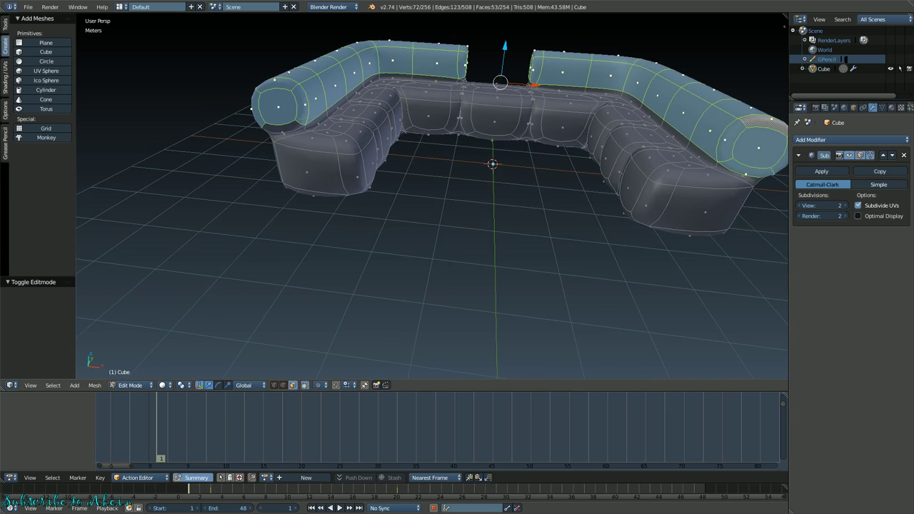
right_click(302, 119, "shift")
middle_click_drag(322, 119, 451, 173)
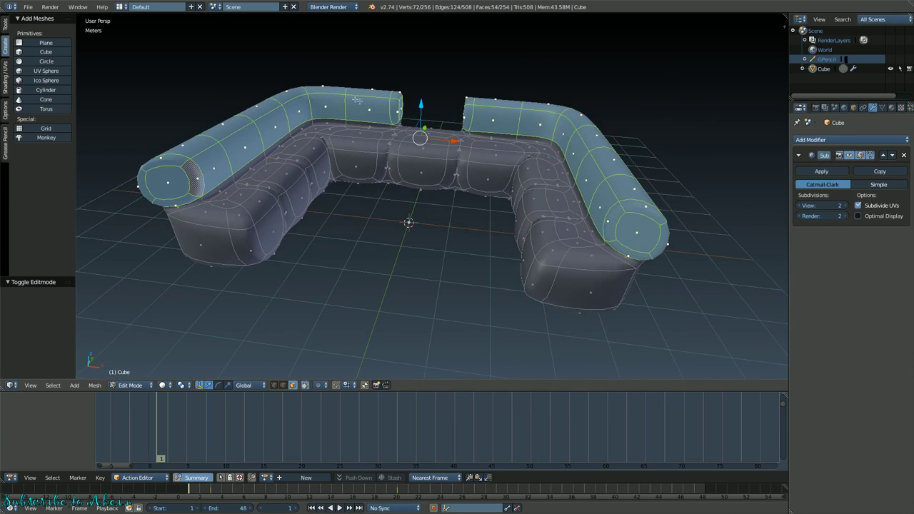
- Move the selected backrests about 13.36 cm along the Y axis
key("g")
right_click(406, 94)
middle_click_drag(247, 163, 594, 159)
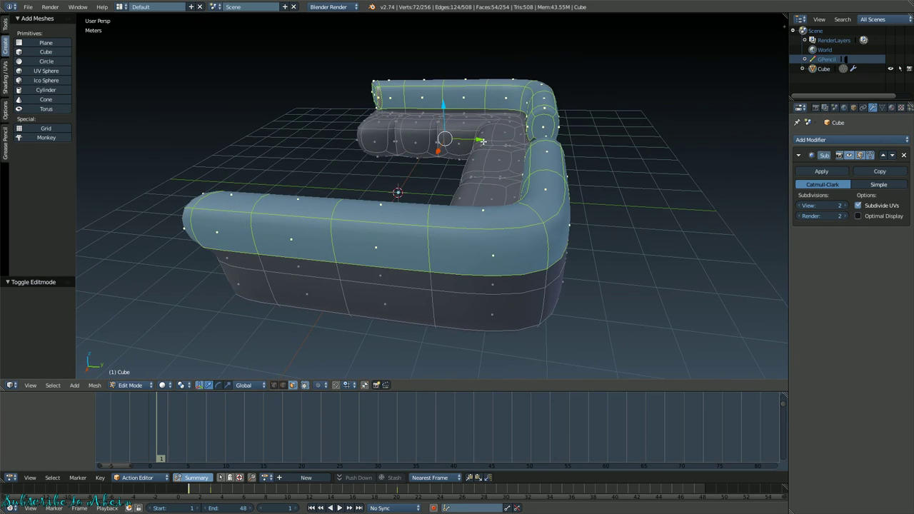
middle_click_drag(478, 141, 472, 122)
left_click_drag(473, 135, 478, 135)
middle_click_drag(478, 135, 440, 170)
- Scale both selected backrests along the X axis by 1.044
middle_click_drag(717, 157, 626, 222)
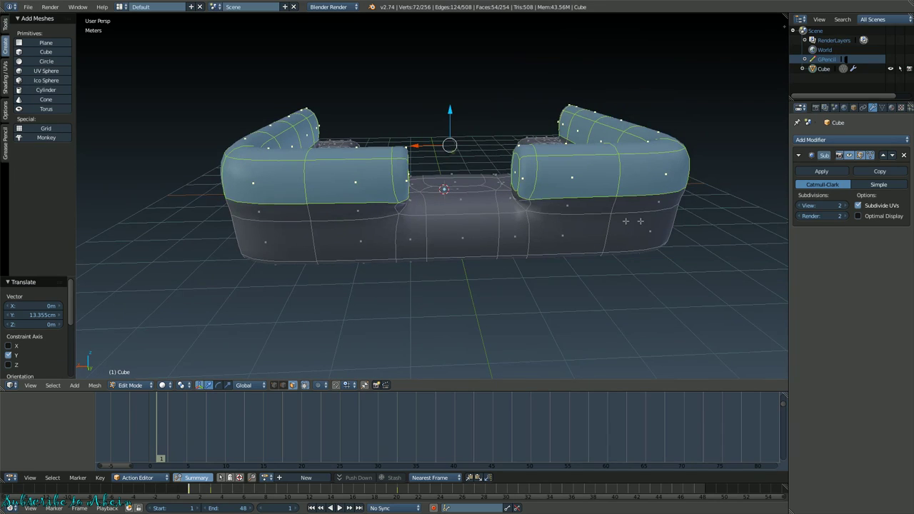
middle_click_drag(505, 211, 499, 181)
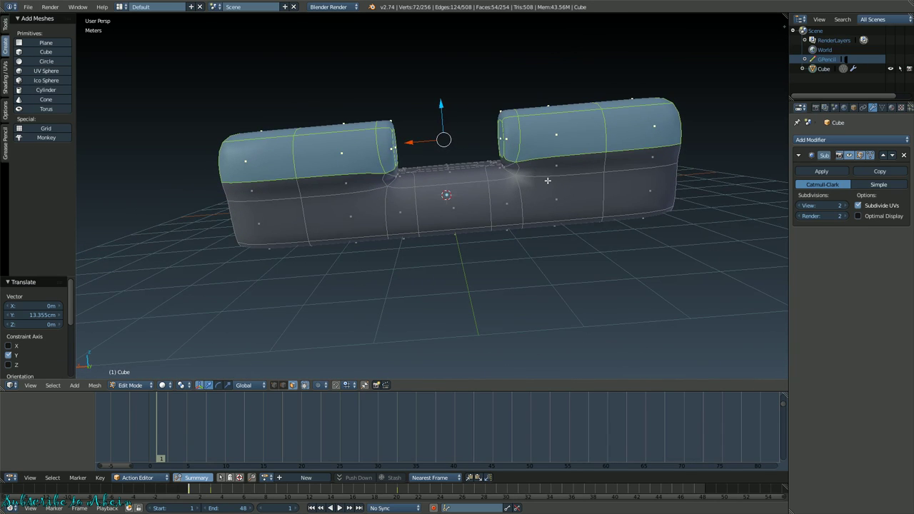
key("s")
key("x")
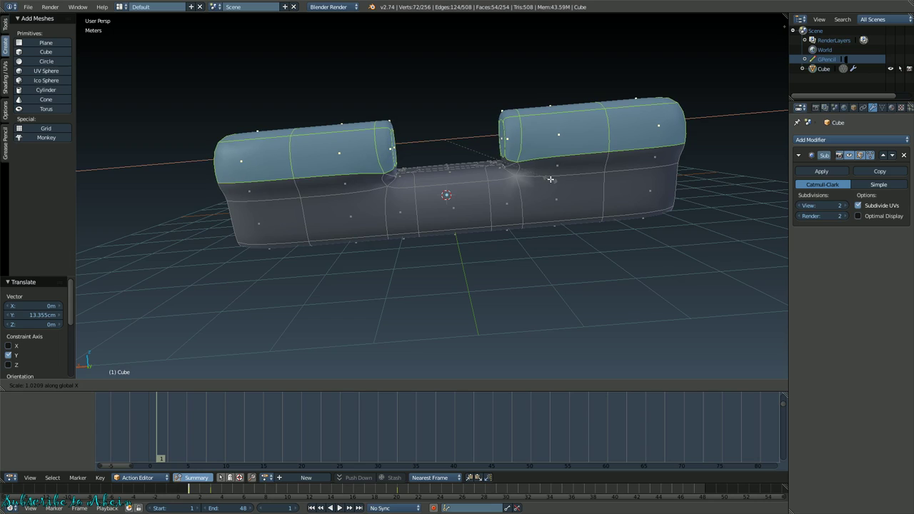
left_click(551, 179)
- Examine the sofa with its repositioned backrests in Object Mode and return to Edit Mode with edge selection
middle_click_drag(551, 178, 478, 329)
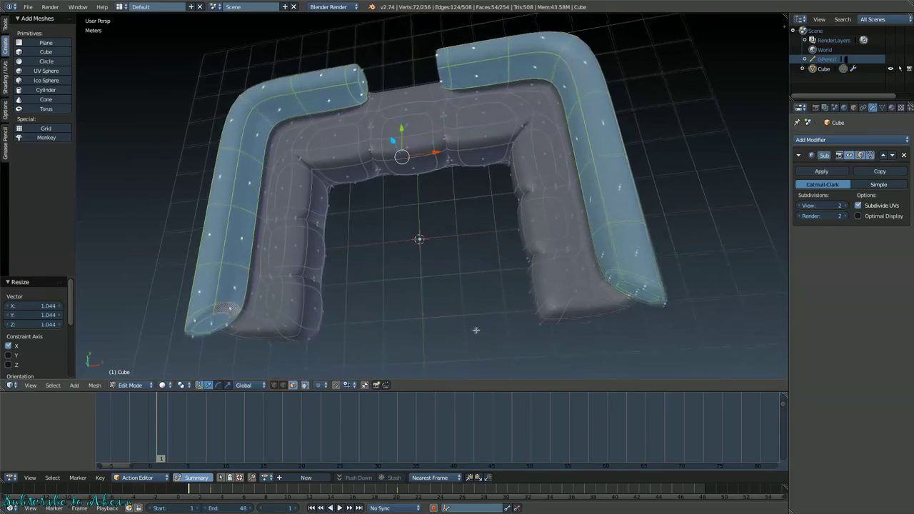
key("Tab")
left_click(379, 322)
middle_click_drag(357, 302, 418, 139)
scroll(422, 174, "up", 5)
key("Tab")
left_click(457, 178)
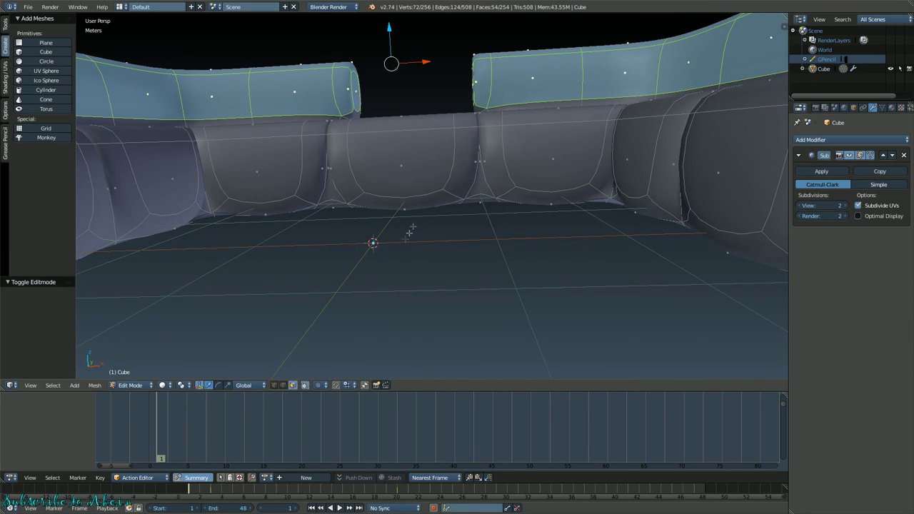
- Select the two lower corner edges of the middle back-seat cushion and scale them along X by 1.213
right_click(342, 201)
right_click(454, 197, "shift")
key("s")
key("x")
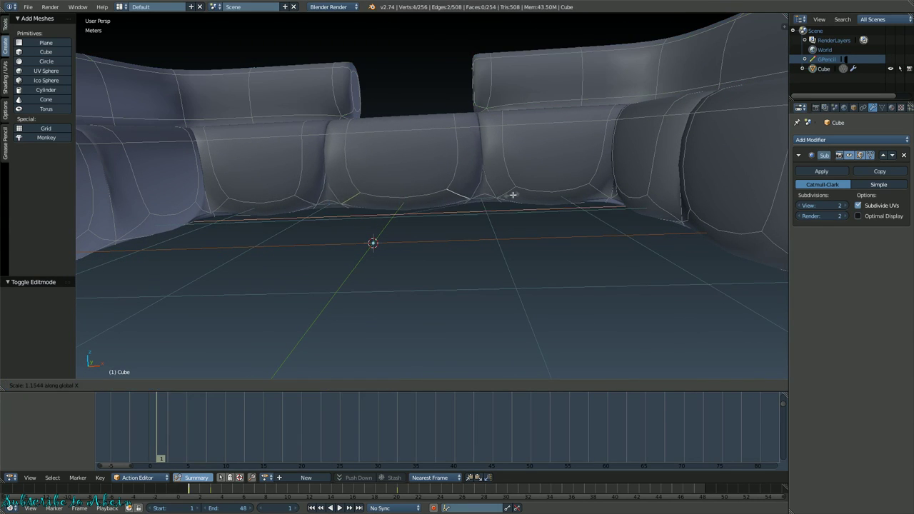
left_click(518, 195)
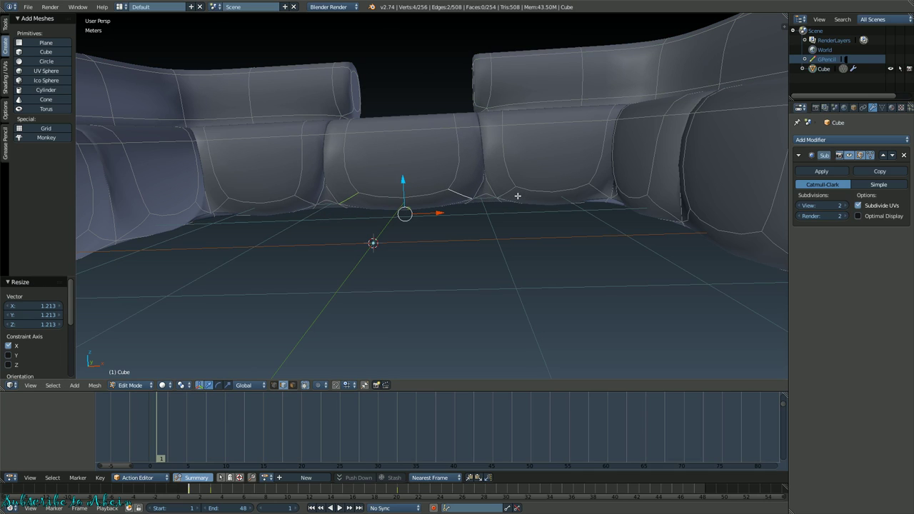
- Select the two lower corner edges of the right back-seat cushion and scale them along X by 1.084
right_click(510, 194)
right_click(598, 187, "shift")
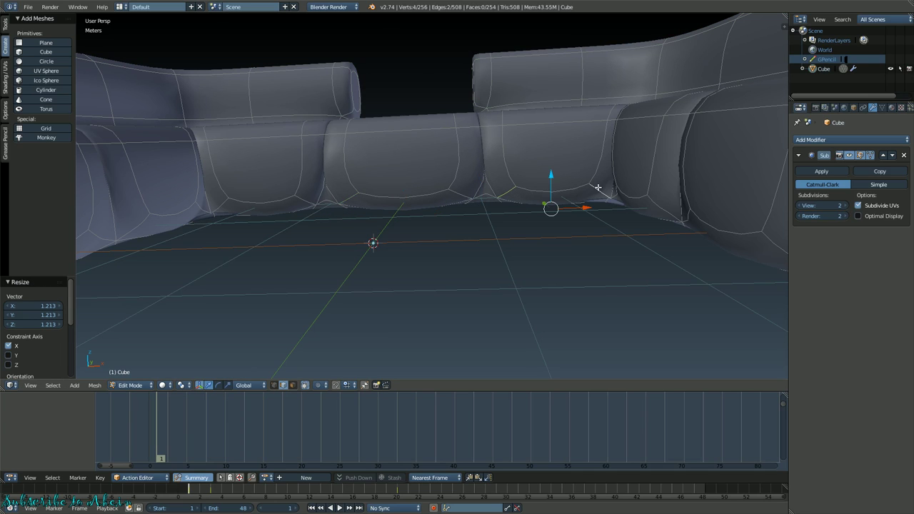
key("s")
key("x")
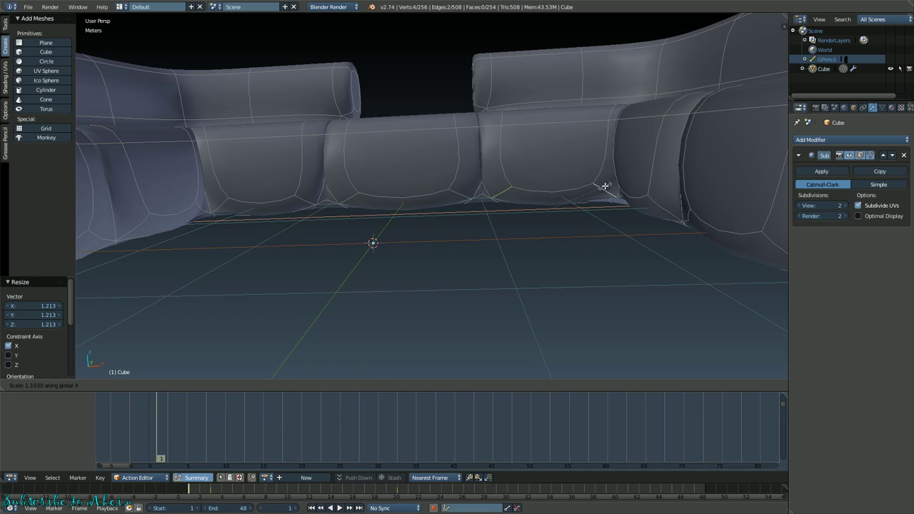
key("Escape")
key("s")
key("x")
left_click(601, 189)
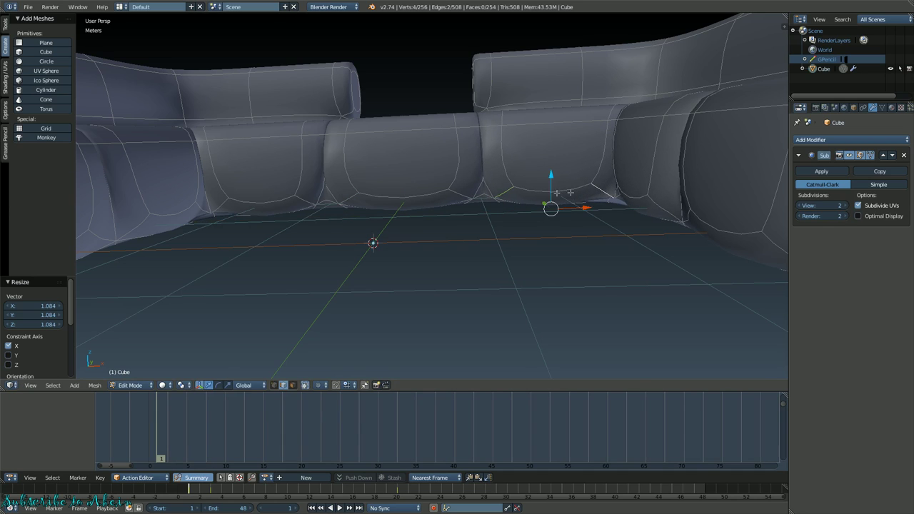
- Select the two lower corner edges of the left back-seat cushion and scale them along X by 1.104
right_click(312, 195)
right_click(232, 205, "shift")
key("s")
key("x")
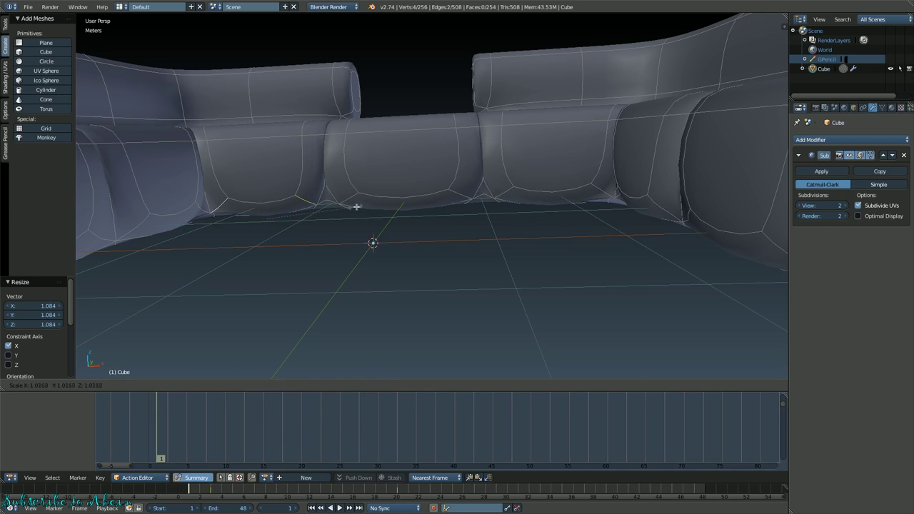
left_click(363, 205)
- Try to move the lower edge at the right inner corner where the back and side seats meet
middle_click_drag(364, 204, 485, 225)
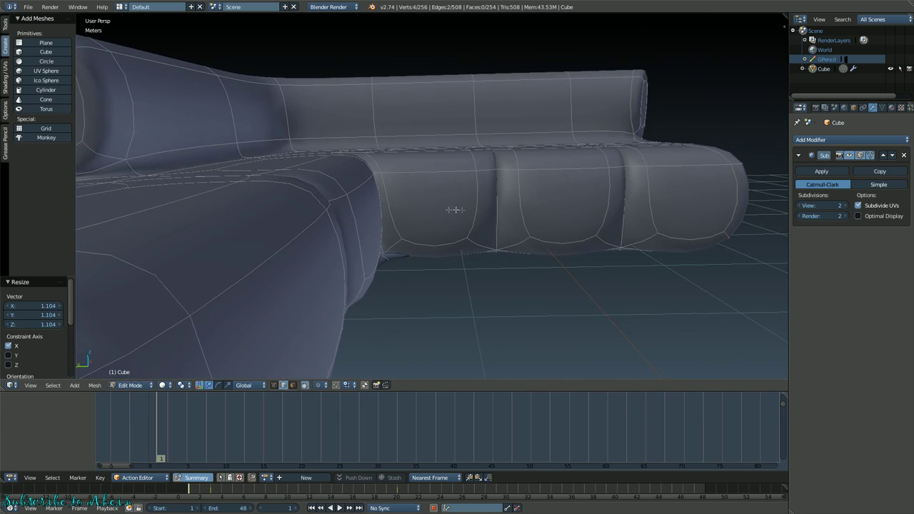
mouse_move(634, 215)
middle_mouse_down()
mouse_move(237, 224)
mouse_move(462, 229)
mouse_move(490, 249)
mouse_move(407, 229)
middle_mouse_up()
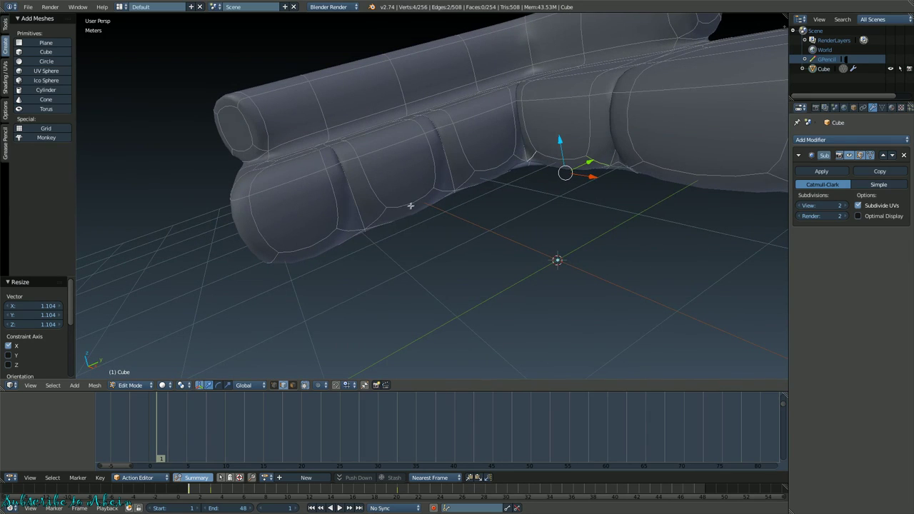
middle_click_drag(441, 193, 604, 215)
right_click(613, 232)
scroll(617, 232, "up", 5)
scroll(609, 230, "down", 4)
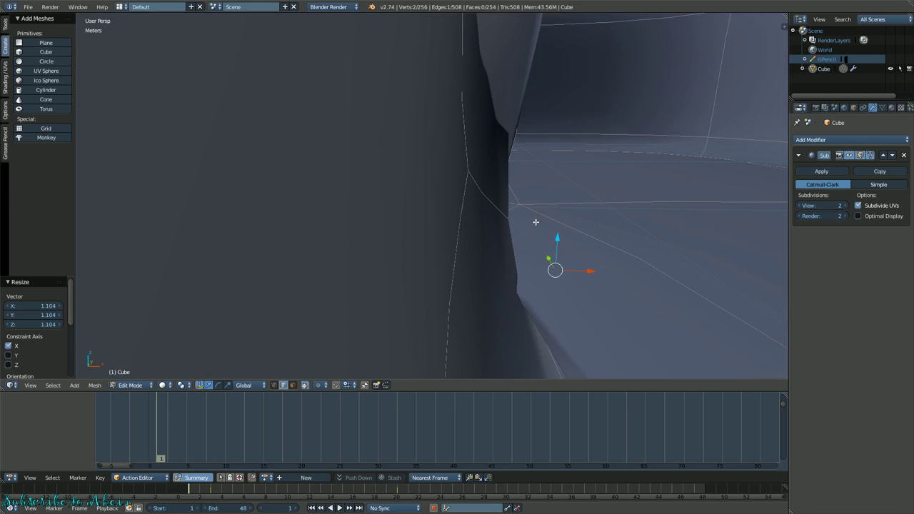
middle_click_drag(535, 221, 598, 205)
scroll(597, 204, "down", 2)
scroll(598, 205, "up", 3)
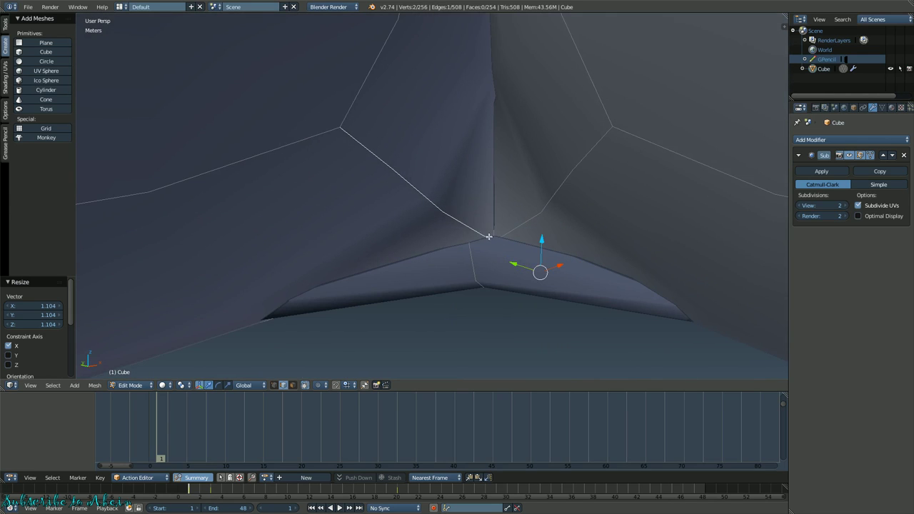
key("g")
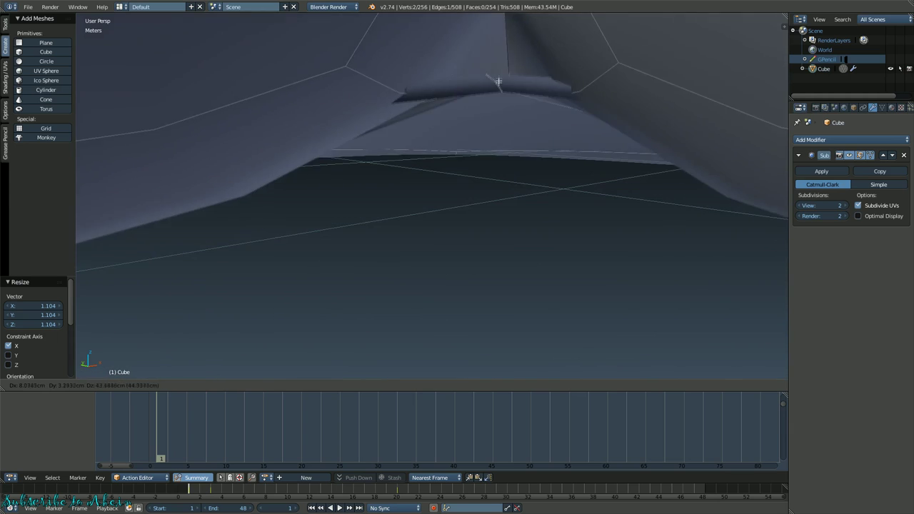
right_click(526, 78)
- Try smoothing the right inner corner's lower edge and undo the smoothing
middle_click_drag(526, 77, 574, 108)
scroll(429, 188, "down", 2)
key("w")
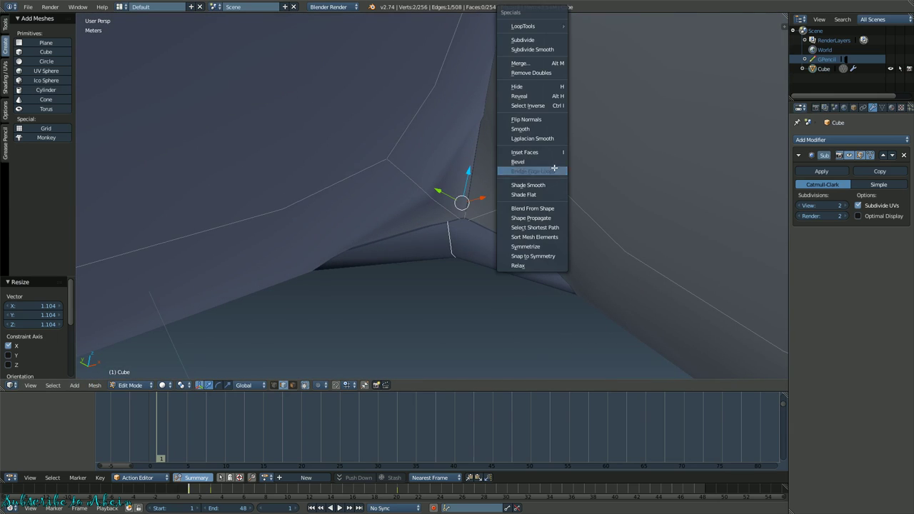
left_click(550, 131)
middle_click_drag(529, 153, 434, 203)
key("ctrl+z")
key("w")
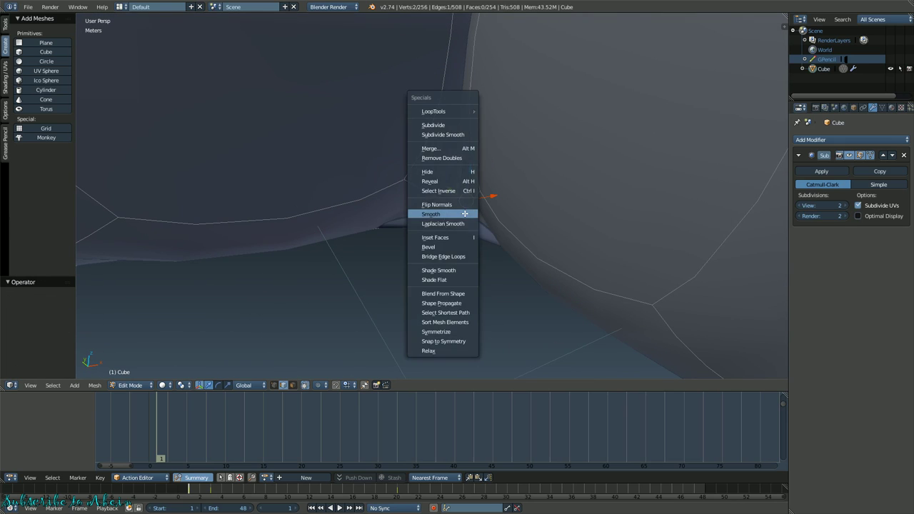
key("Escape")
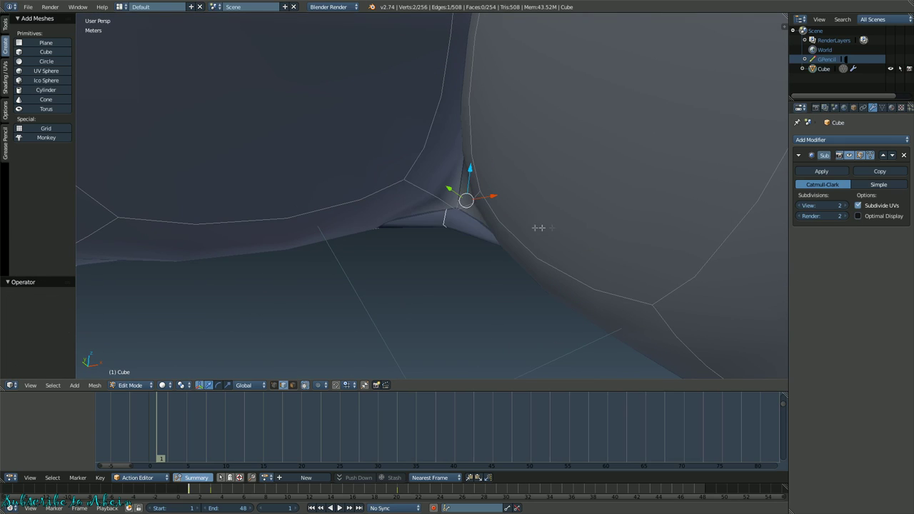
- Reselect the lower edge at the sofa's right inner corner and smooth its vertices
left_click(275, 386)
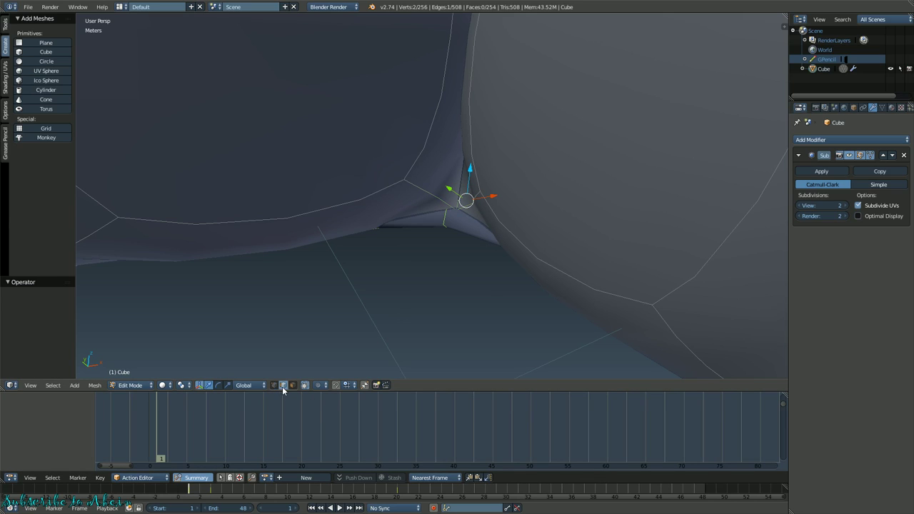
left_click(292, 386)
right_click(456, 216)
right_click(447, 227, "shift")
key("g")
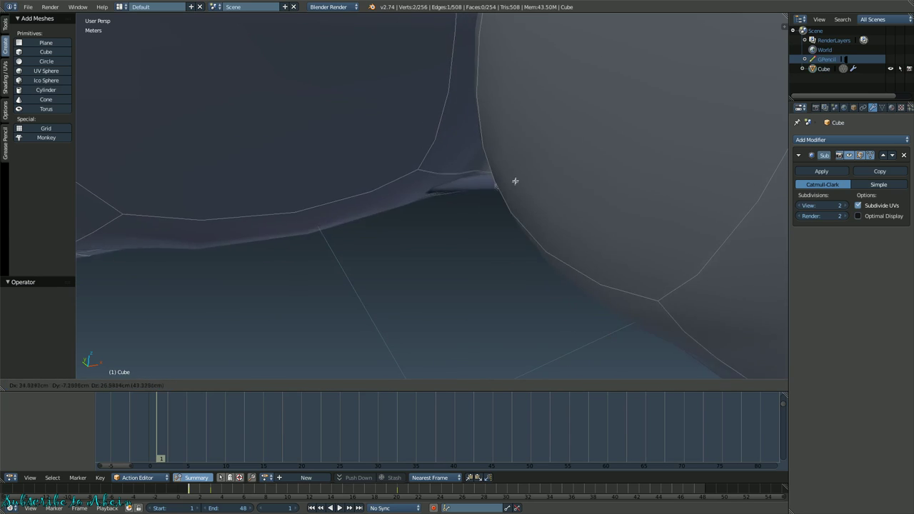
right_click(516, 182)
key("w")
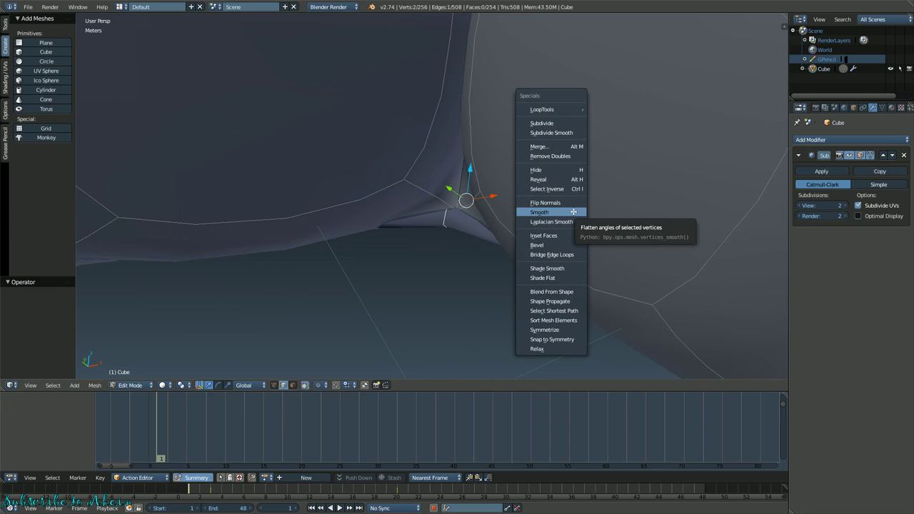
left_click(574, 213)
scroll(483, 219, "down", 4)
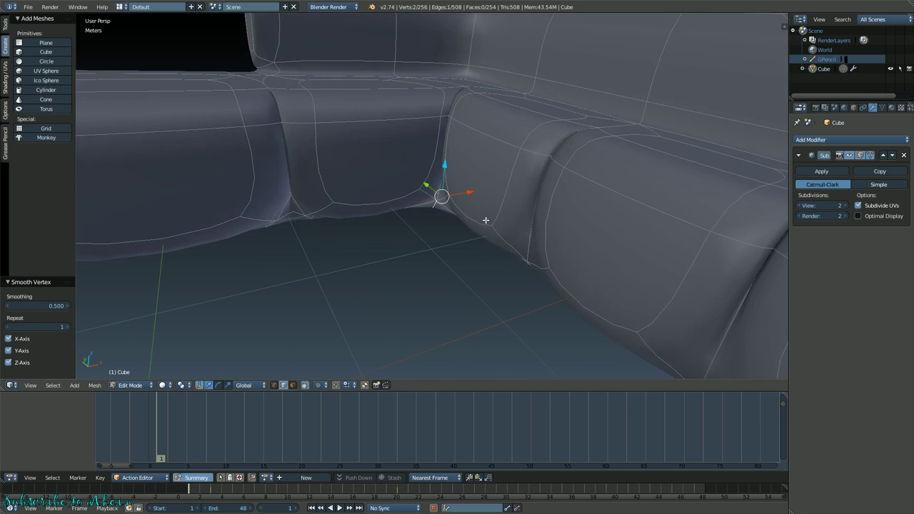
- Select the matching lower edge at the sofa's left inner corner and smooth its vertices
middle_click_drag(409, 211, 738, 198, "shift")
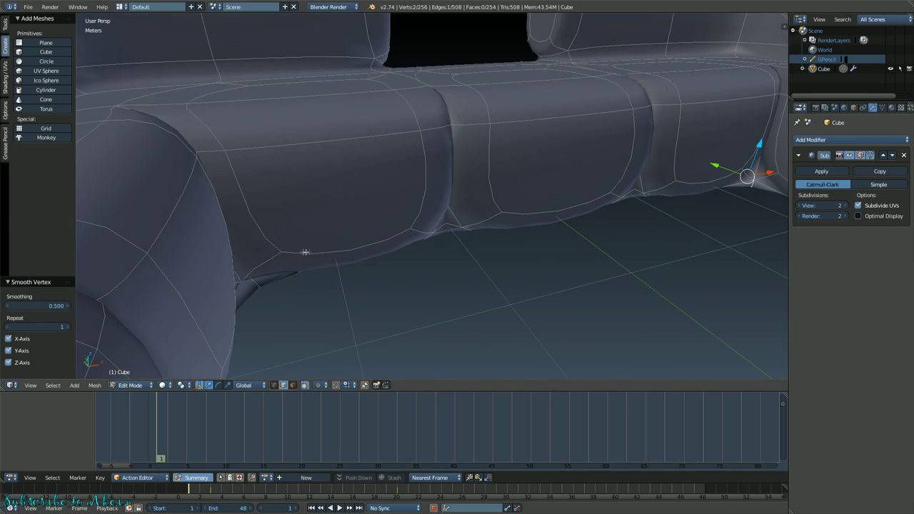
right_click(253, 276)
key("w")
left_click(428, 280)
- In face selection mode, select the front end faces of both side backrests and extrude them in place
middle_click_drag(428, 277, 474, 107)
middle_click_drag(382, 92, 388, 236)
left_click(293, 385)
right_click(183, 285)
middle_click_drag(565, 285, 738, 194)
right_click(743, 193, "shift")
scroll(567, 208, "down", 3)
key("e")
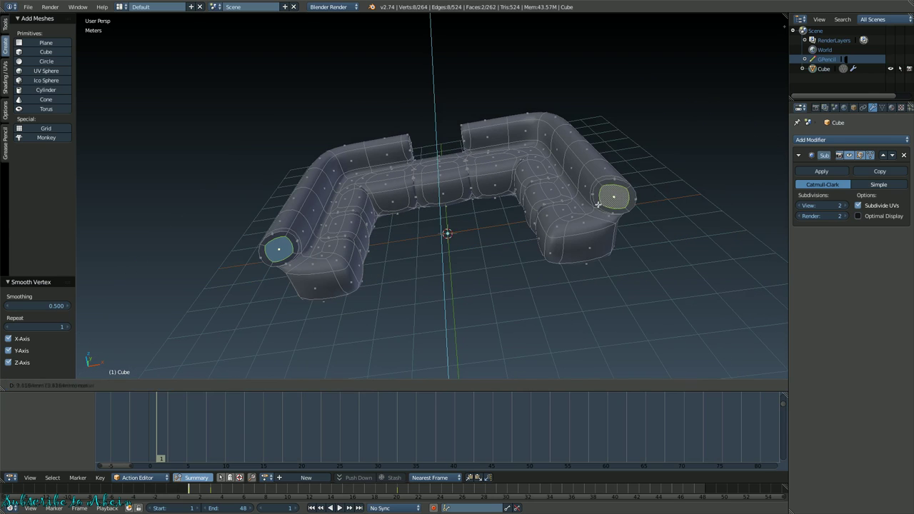
right_click(592, 207)
key("g")
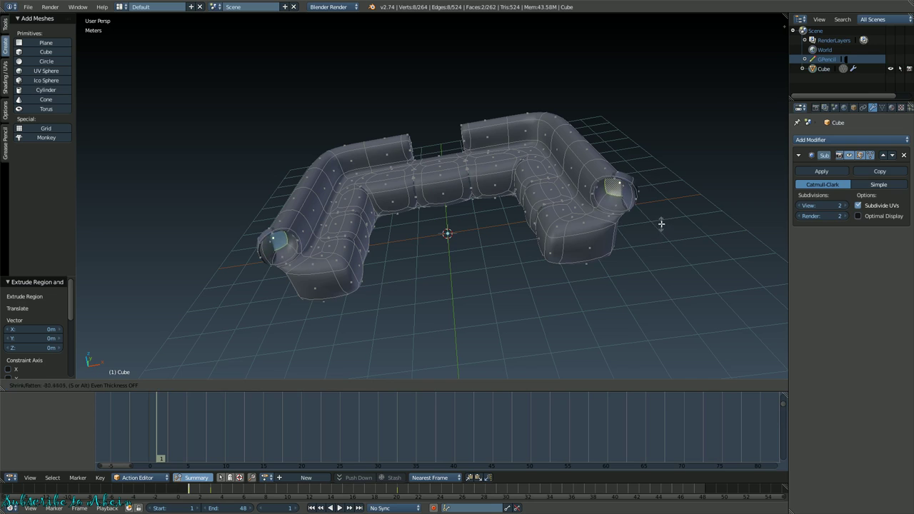
right_click(650, 270)
scroll(641, 242, "up", 5)
scroll(661, 227, "down", 3)
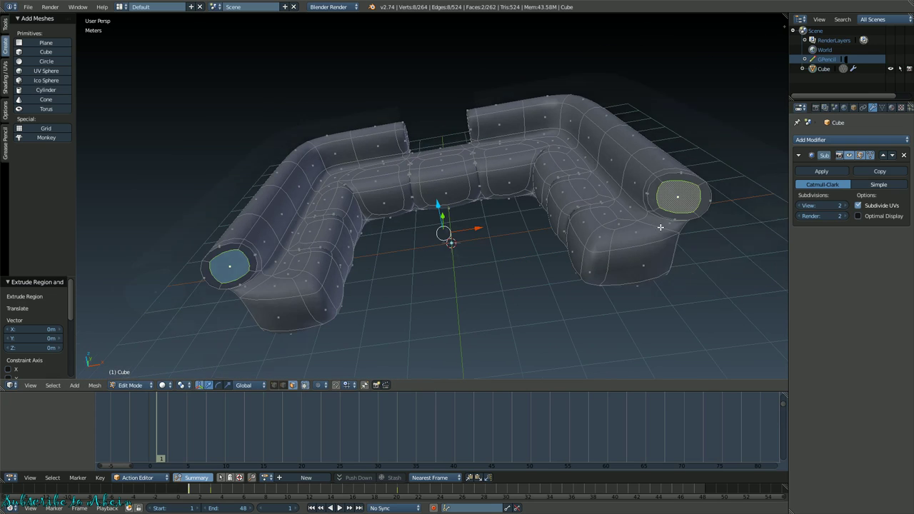
- Select only the right backrest's extruded front end face and scale it uniformly by 0.333
right_click(683, 206)
key("s")
left_click(677, 199)
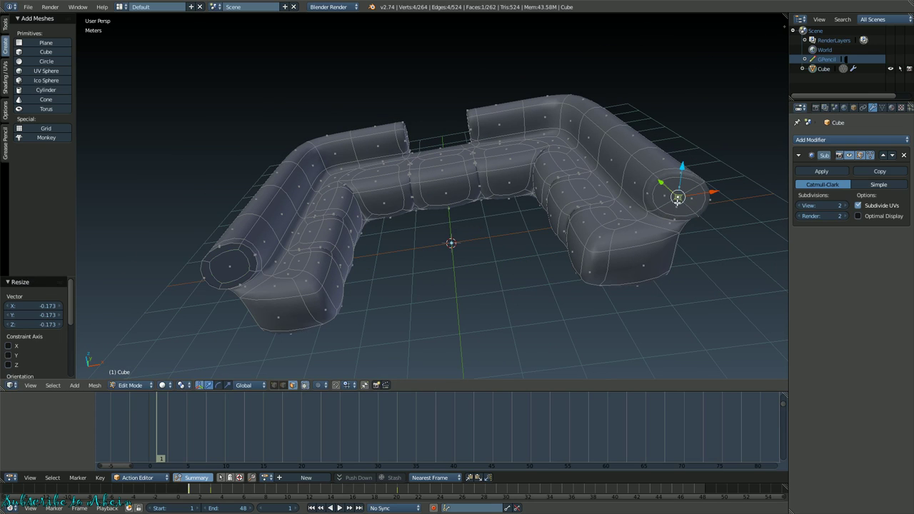
key("ctrl+z")
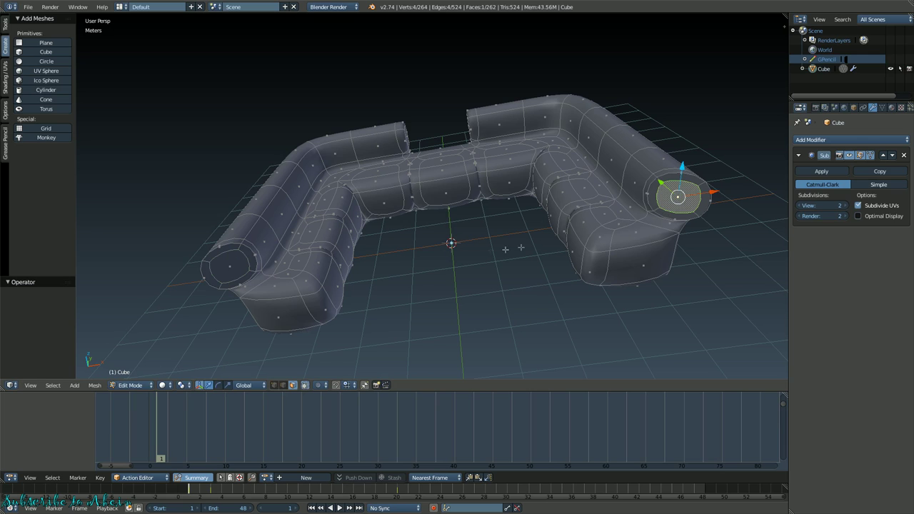
middle_click_drag(460, 225, 600, 199)
scroll(411, 246, "up", 3)
key("s")
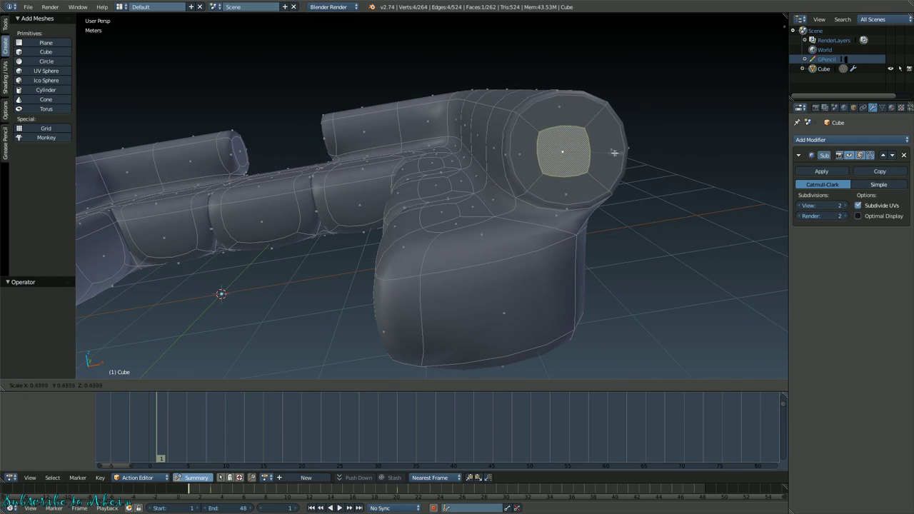
left_click(598, 152)
- Scale the left backrest's front end face uniformly by 0.328, and select the shrunken front end faces of both backrests
key("Home")
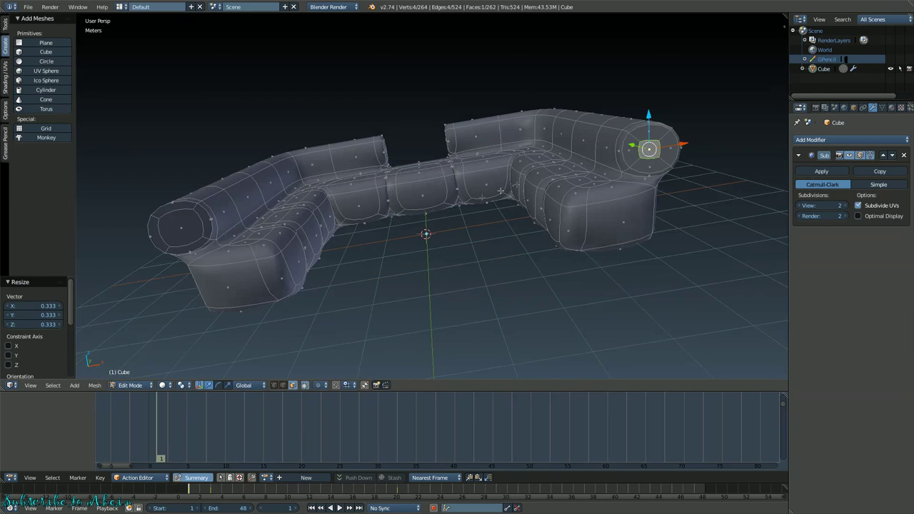
right_click(166, 227)
key("s")
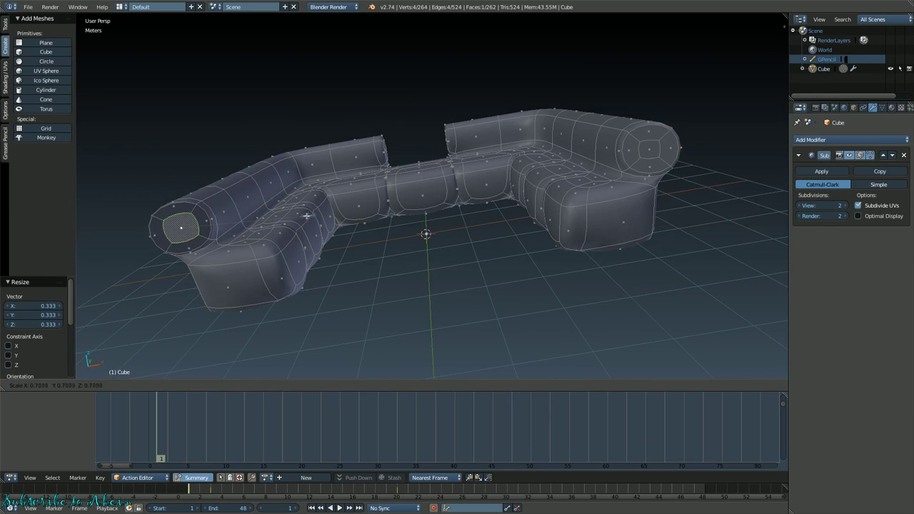
left_click(239, 216)
right_click(641, 157, "shift")
middle_click_drag(641, 156, 353, 243)
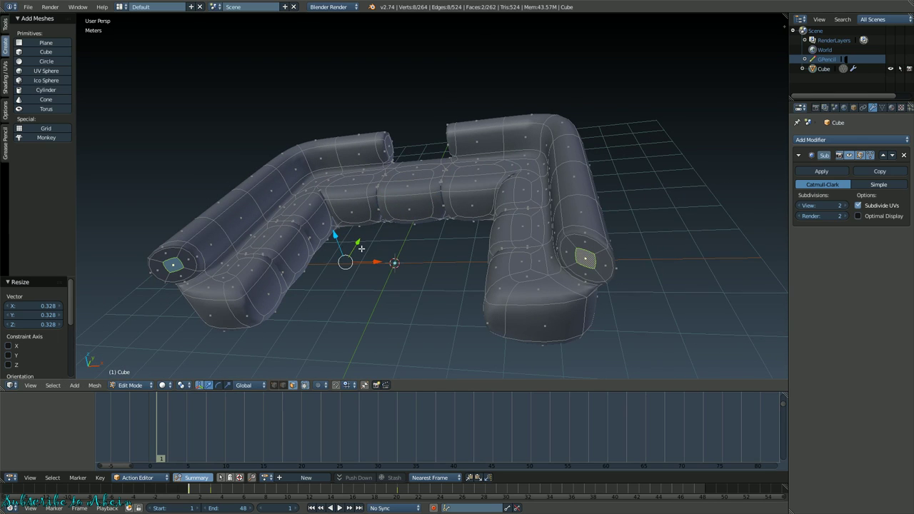
- Try moving both shrunken front end faces 57.526 cm along Y and undo the move
key("g")
key("y")
left_click(360, 222)
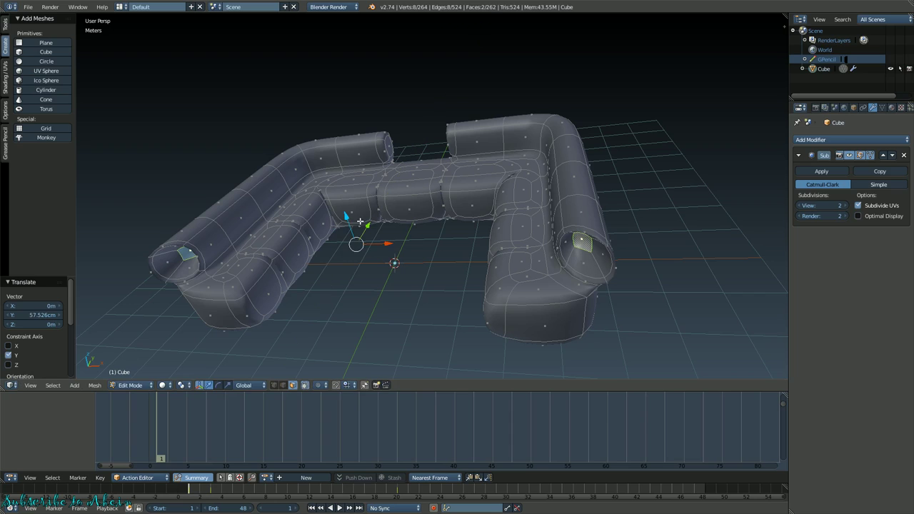
key("ctrl+z")
- Extrude both shrunken front end faces 29.412 cm inward along Y
key("e")
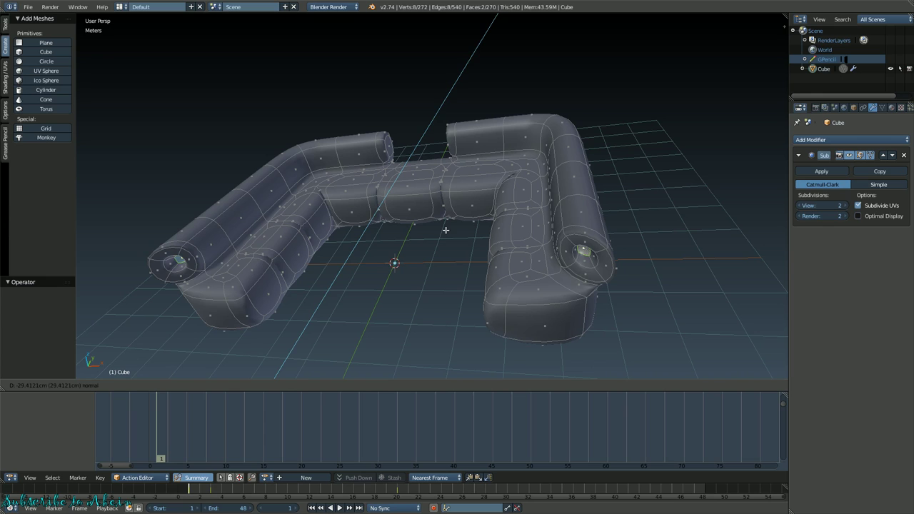
left_click(446, 230)
middle_click_drag(410, 288, 395, 257)
- Select the two backrest end faces facing each other across the rear gap and extrude them in place
scroll(430, 176, "up", 5)
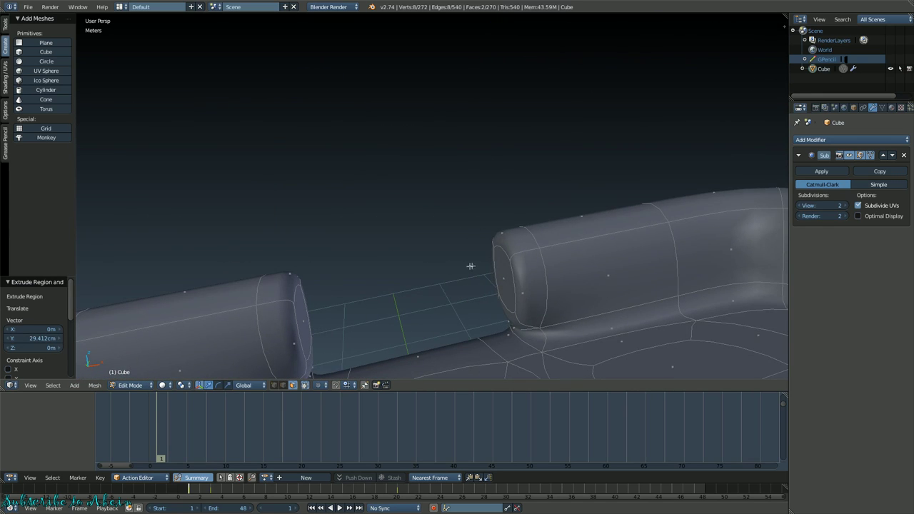
right_click(497, 263)
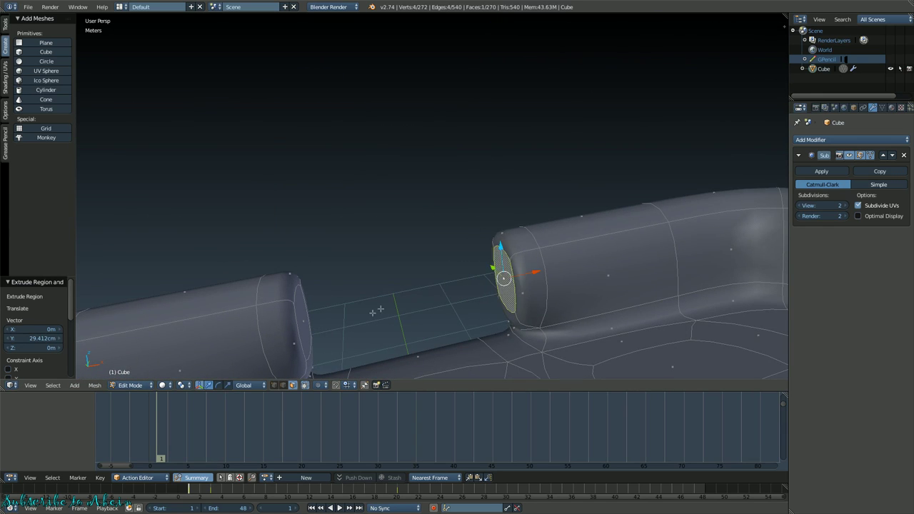
right_click(310, 324, "shift")
key("e")
right_click(389, 302)
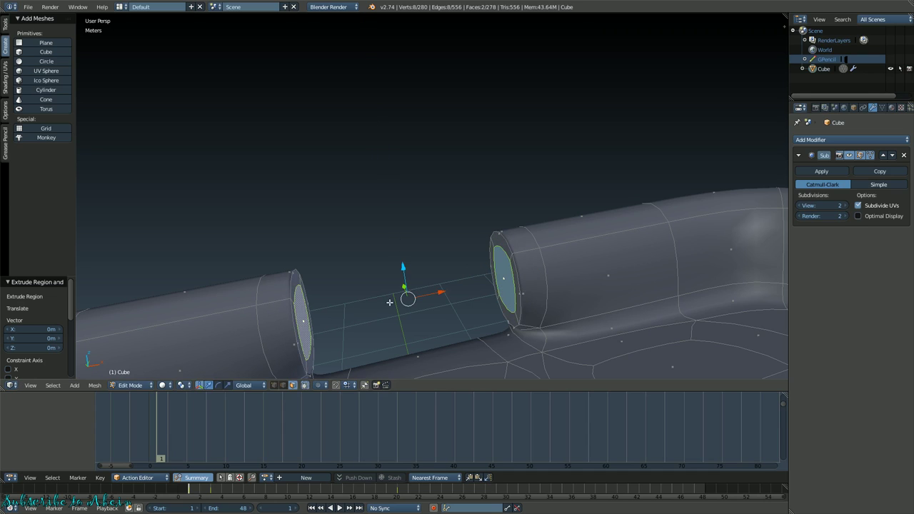
key("s")
right_click(421, 295)
right_click(500, 272)
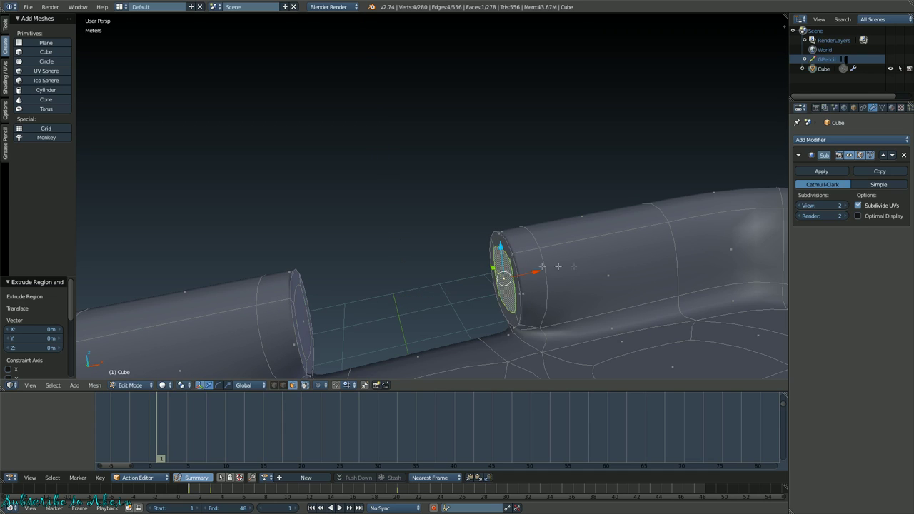
key("s")
right_click(545, 274)
right_click(301, 324, "shift")
- Scale the two extruded faces at the rear gap by 0.394 along Z and by 0.674 along Y
key("s")
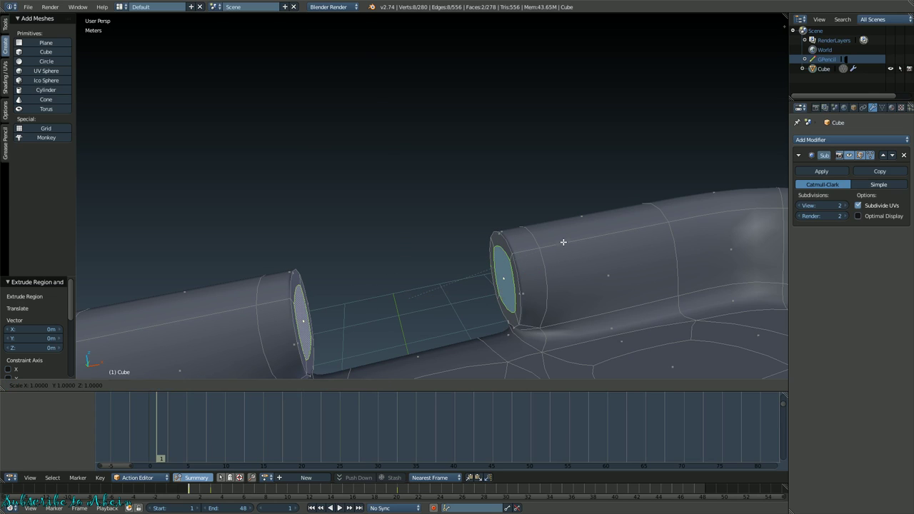
key("z")
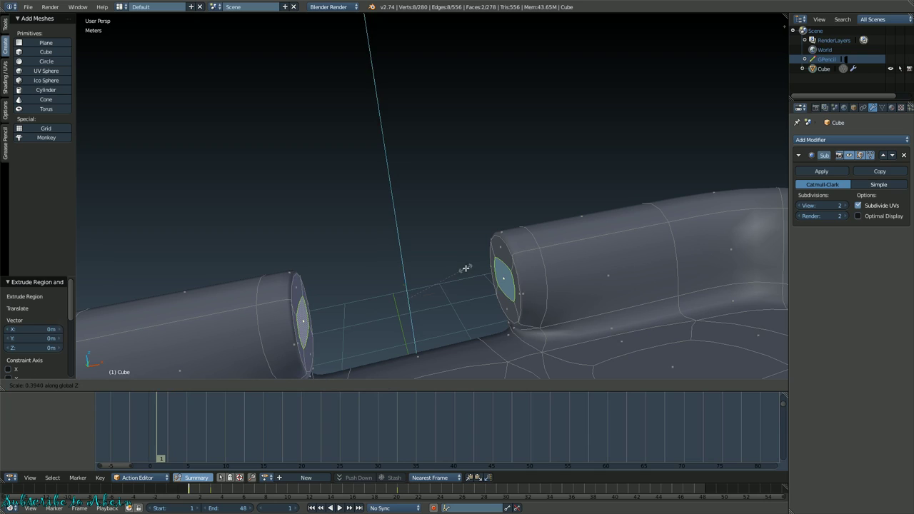
left_click(467, 266)
key("s")
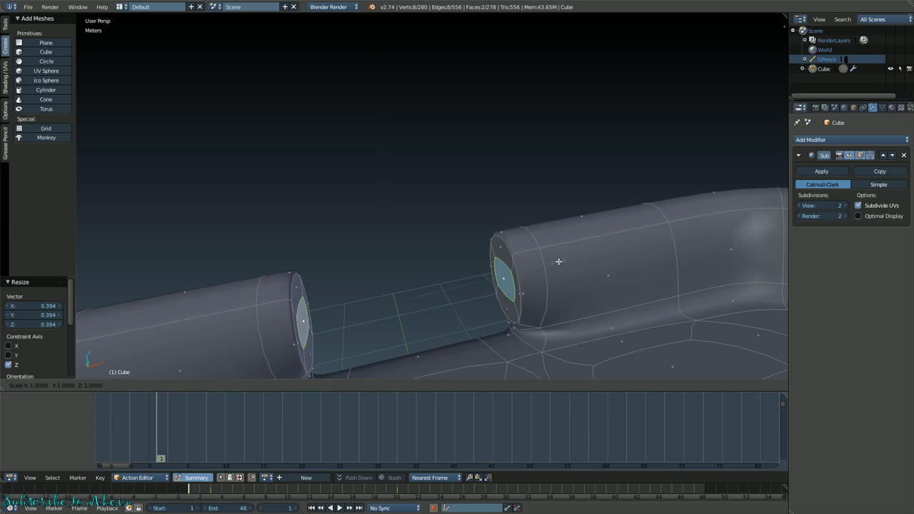
key("y")
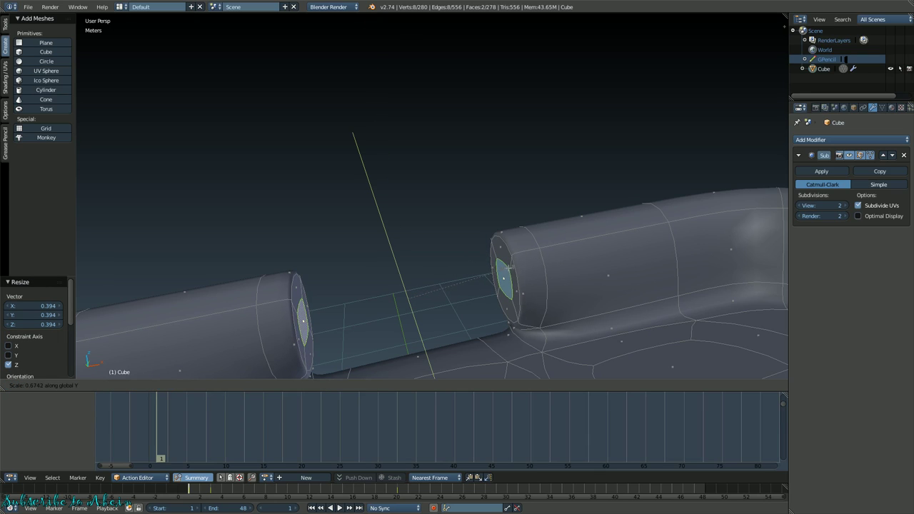
left_click(507, 268)
- Round the two small inner faces at the rear gap into regular circles with LoopTools Circle
middle_click_drag(528, 219, 550, 214)
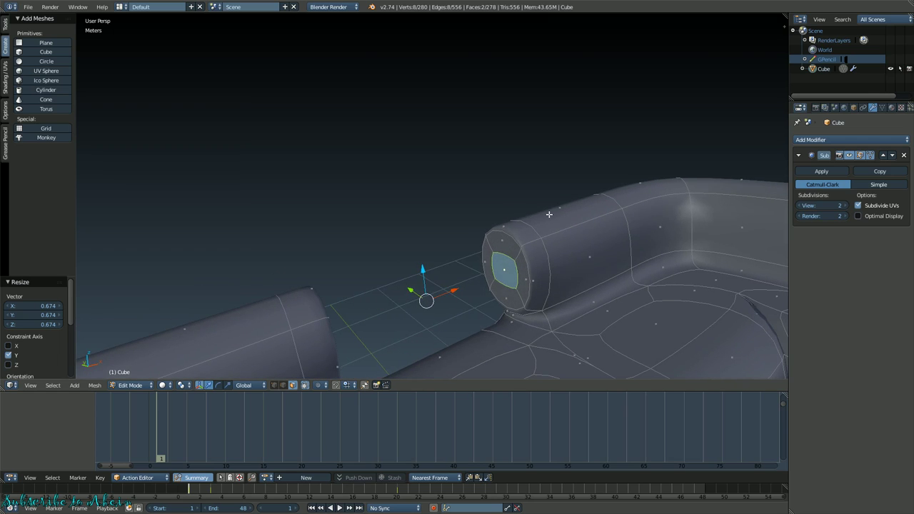
key("w")
mouse_move(548, 111)
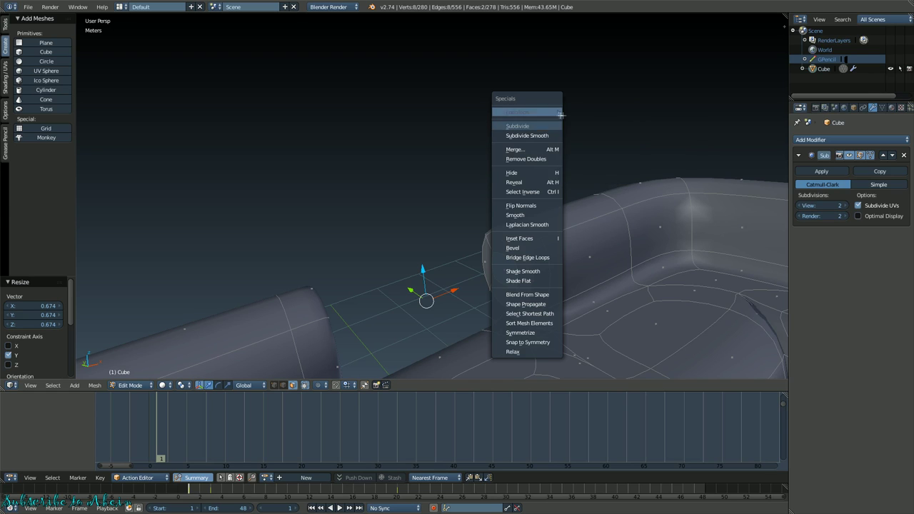
left_click(582, 121)
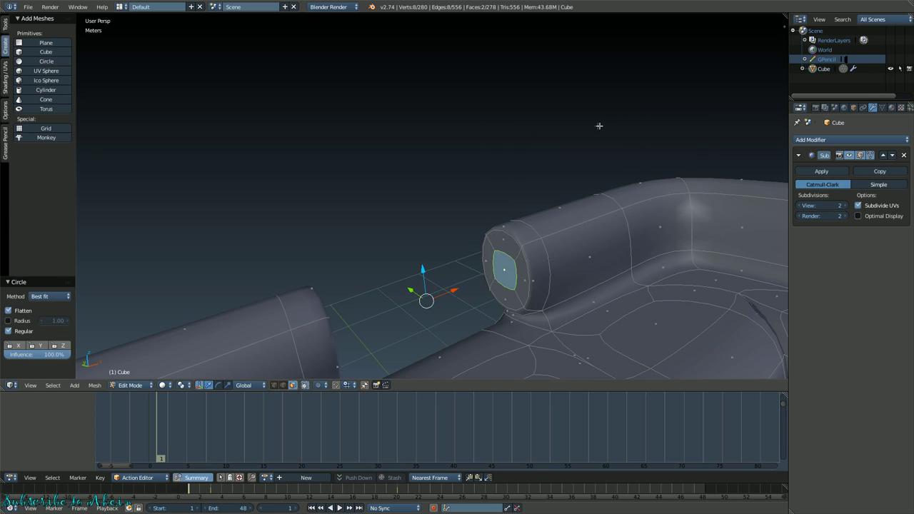
- Extrude the two circular rear-gap faces in place and scale them apart by 1.268 along X to recess them into the backrest ends
middle_click_drag(546, 184, 487, 250)
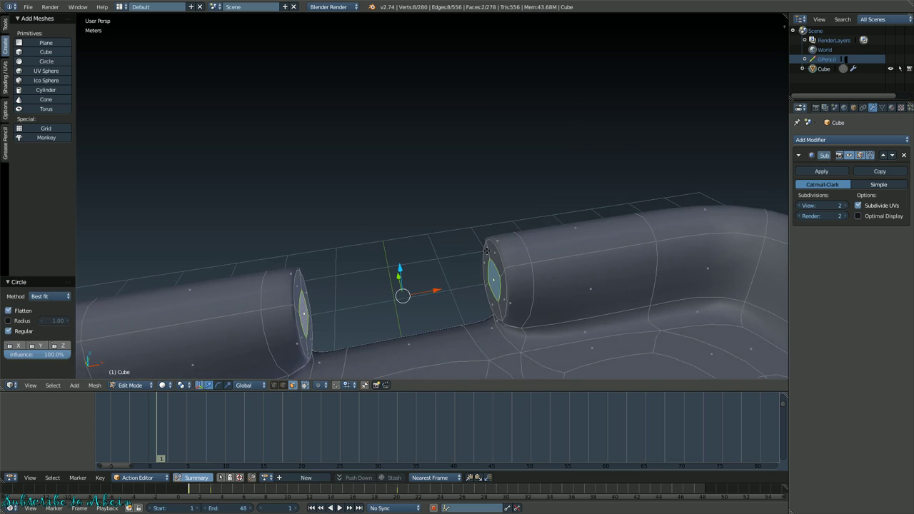
key("e")
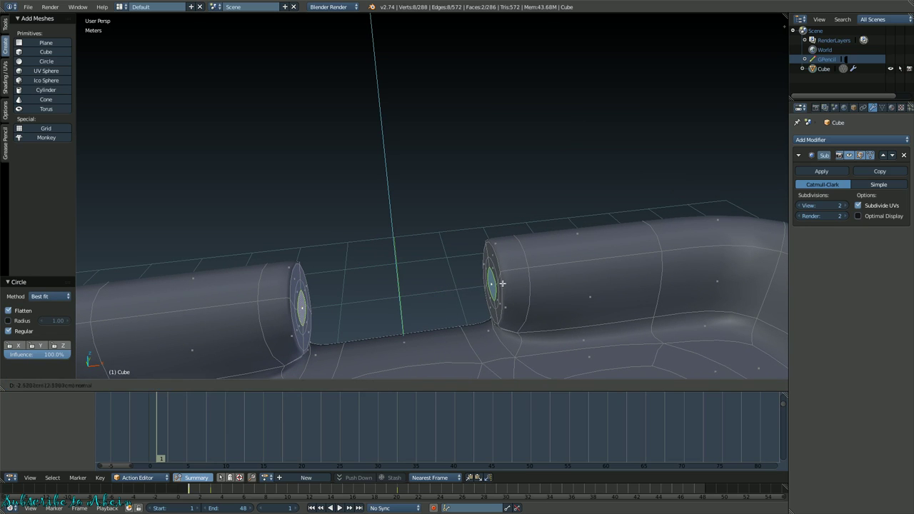
right_click(508, 278)
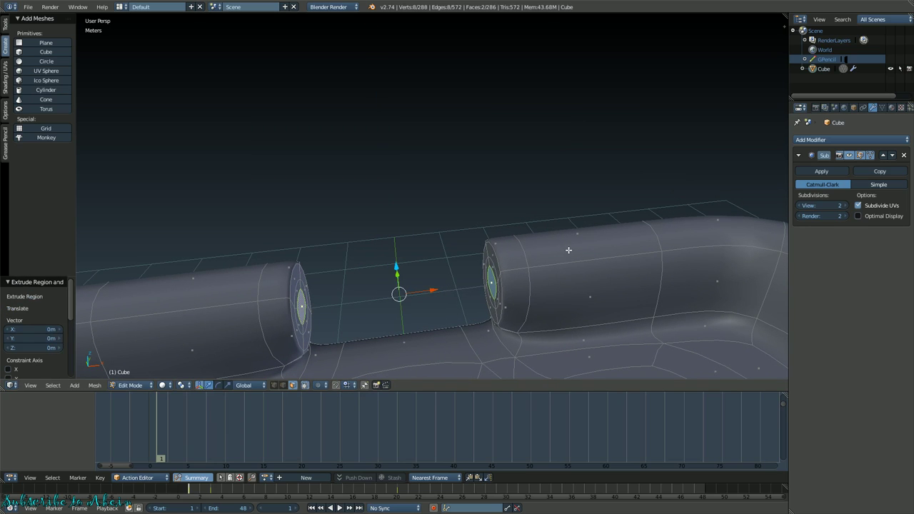
key("s")
key("x")
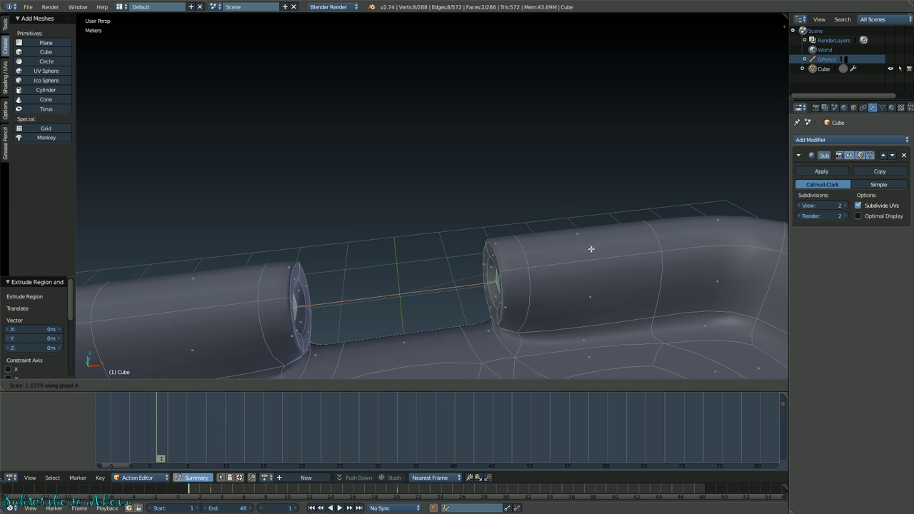
left_click(615, 247)
- Select the ring of faces around the right armrest's front end and make it circular with LoopTools Circle
scroll(472, 252, "down", 5)
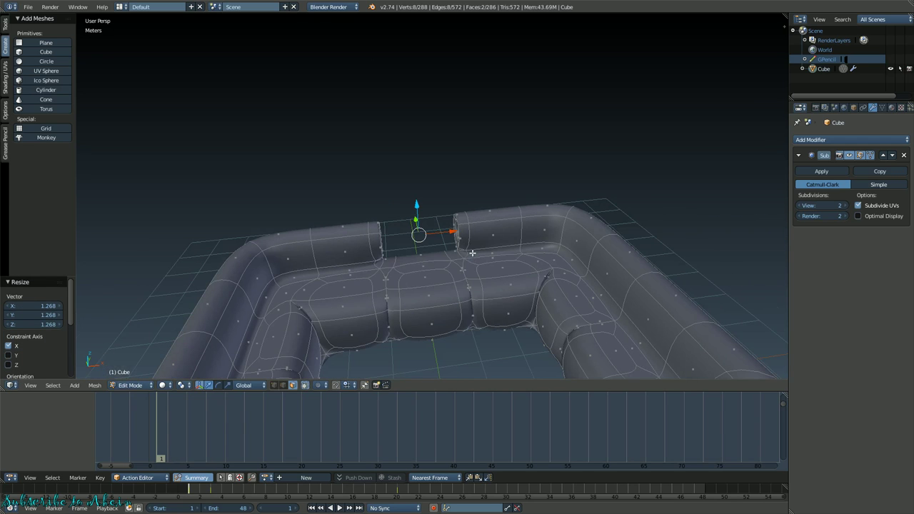
scroll(493, 277, "down", 3)
middle_click_drag(493, 277, 438, 213)
middle_click_drag(373, 256, 425, 247)
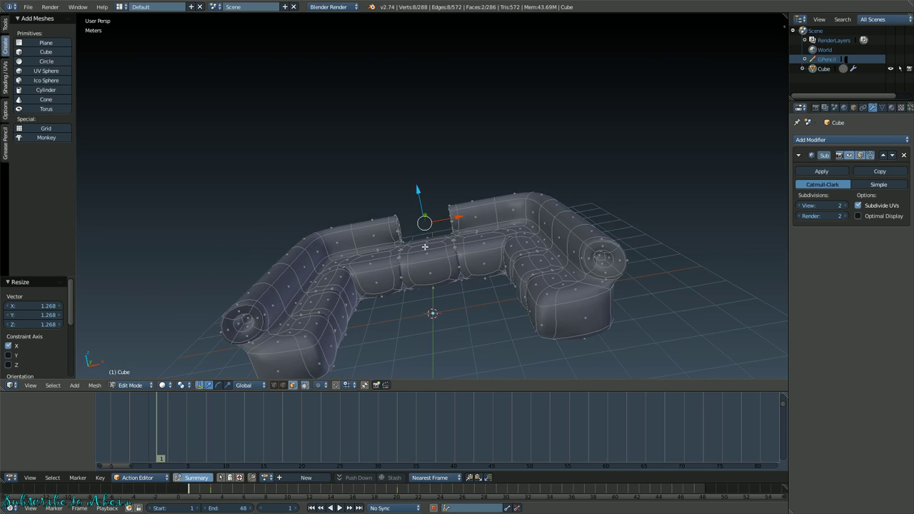
middle_click_drag(404, 214, 419, 210)
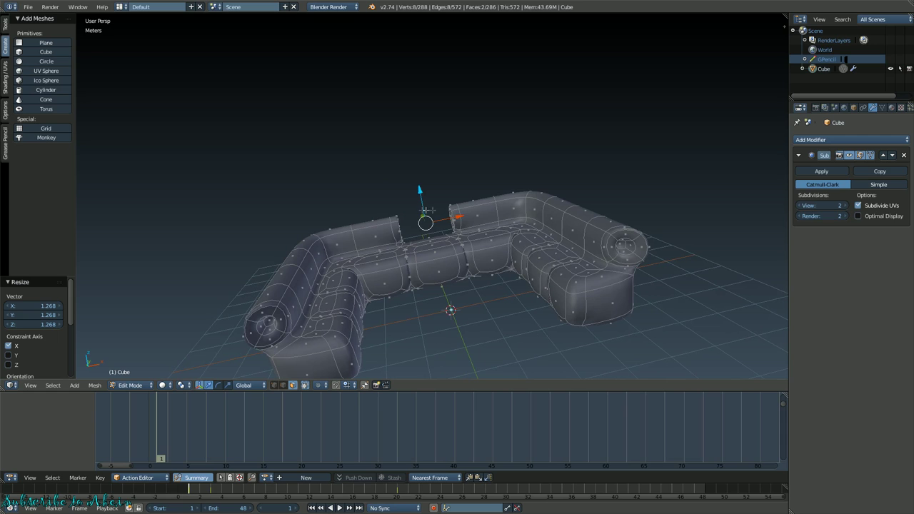
middle_click_drag(477, 203, 676, 162)
right_click(598, 191)
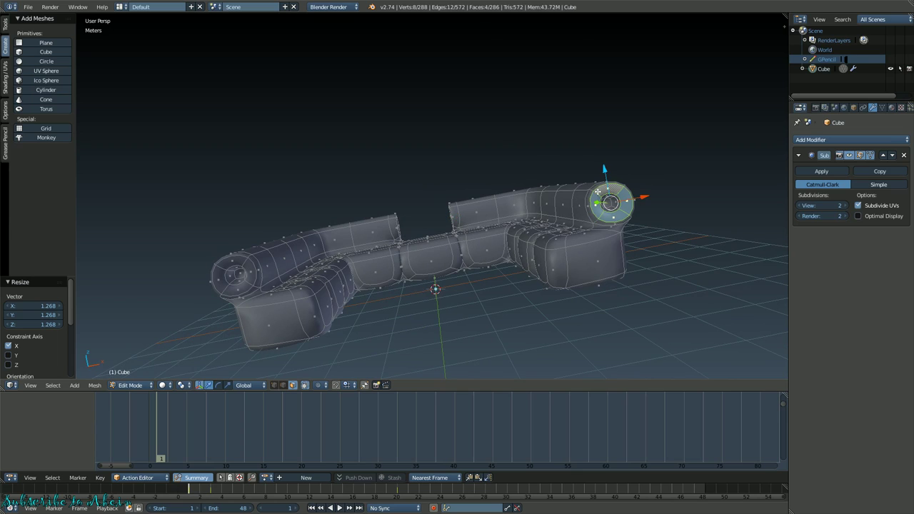
key("w")
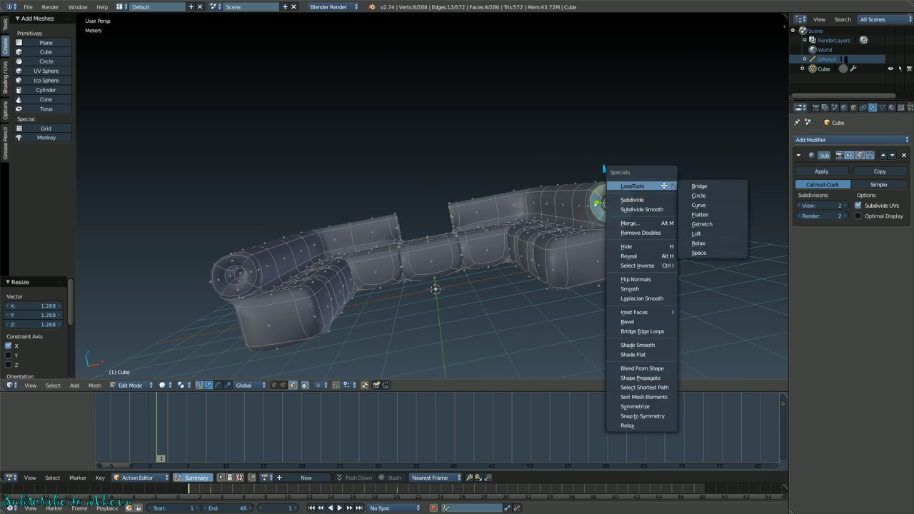
left_click(680, 195)
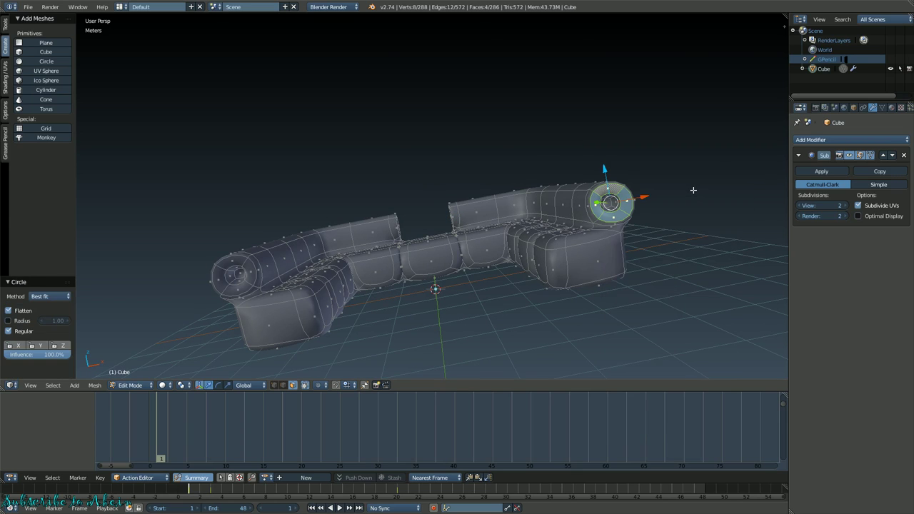
- Select the matching ring of faces on the left armrest's front end and make it circular with LoopTools Circle
right_click(245, 260)
key("w")
mouse_move(345, 241)
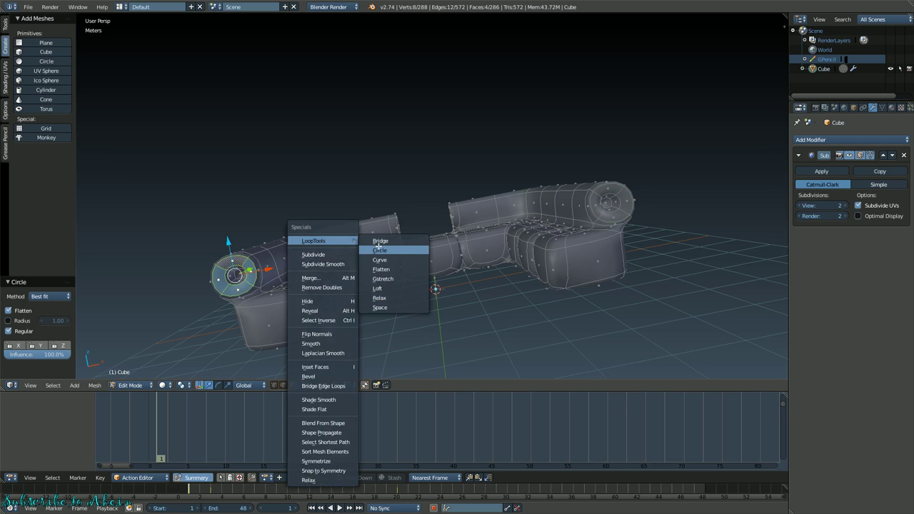
left_click(379, 246)
middle_click_drag(389, 244, 432, 233)
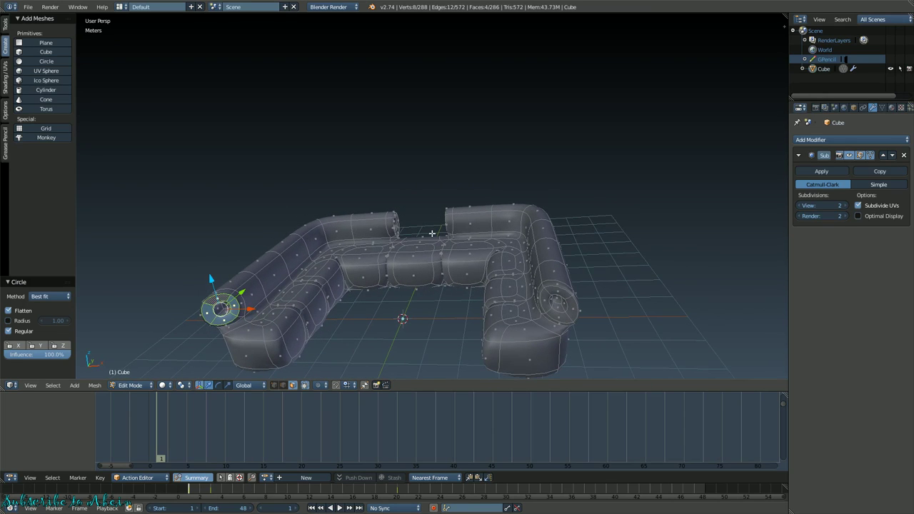
- Return to Object Mode, deselect the sofa and examine its smooth-shaded form from several angles
key("Tab")
left_click(362, 234)
middle_click_drag(360, 233, 455, 189)
scroll(457, 191, "up", 5)
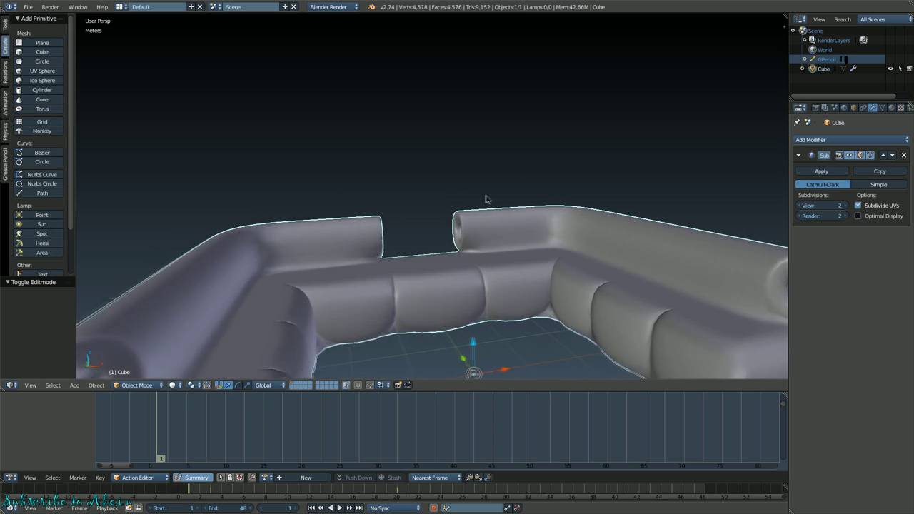
scroll(486, 199, "down", 4)
scroll(500, 198, "up", 4)
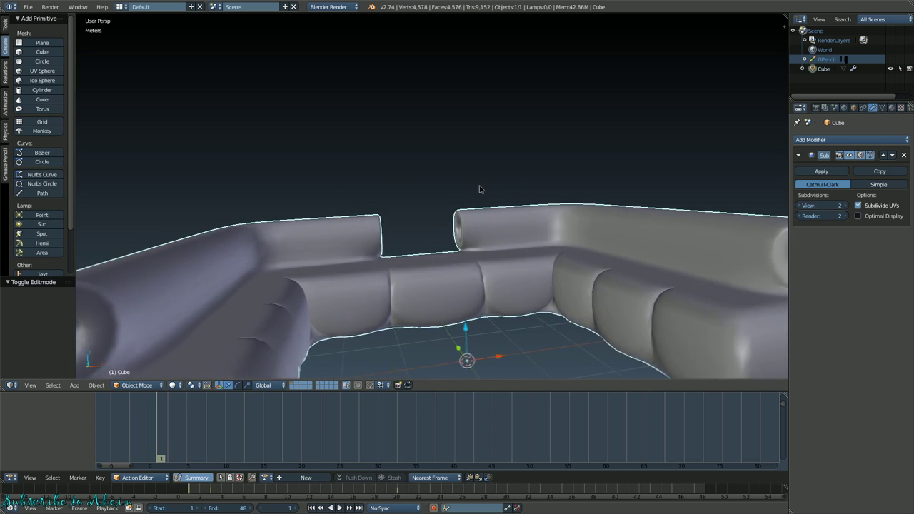
middle_click_drag(479, 190, 460, 190)
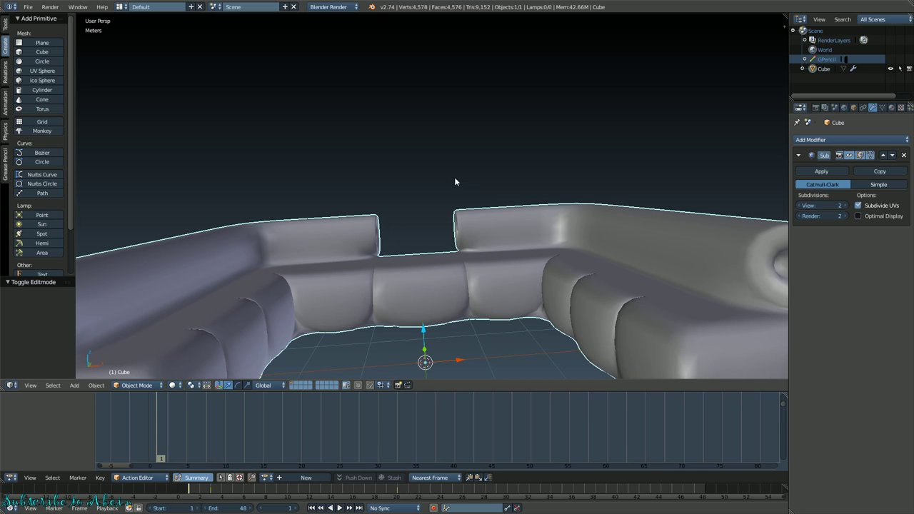
key("a")
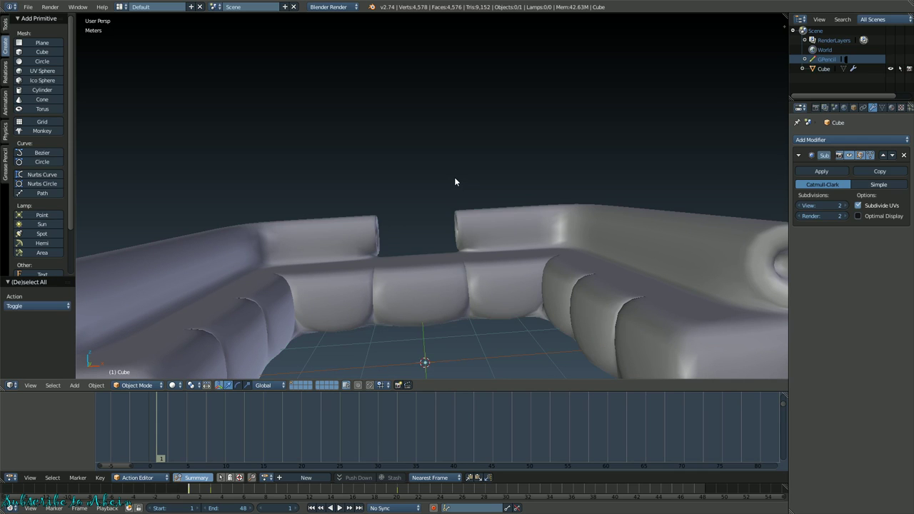
mouse_move(454, 179)
middle_mouse_down()
mouse_move(413, 204)
mouse_move(447, 195)
middle_mouse_up()
scroll(413, 205, "down", 3)
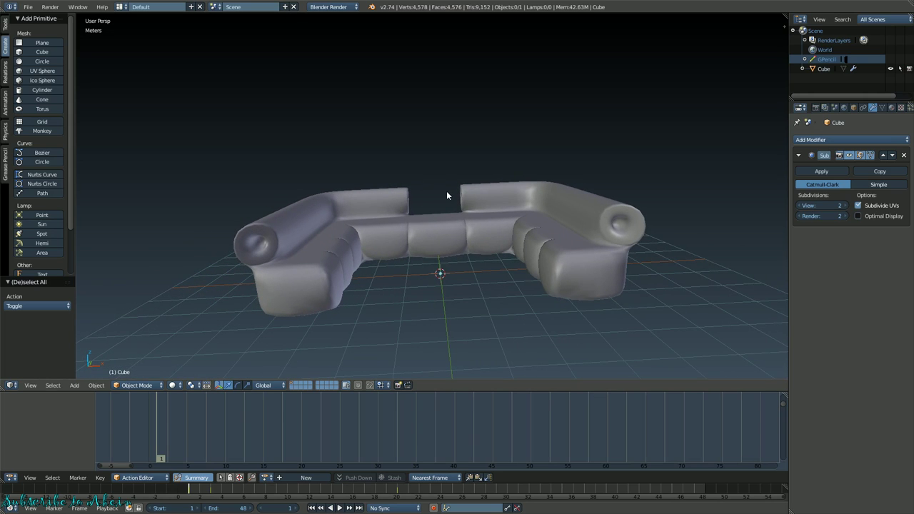
scroll(448, 195, "up", 2)
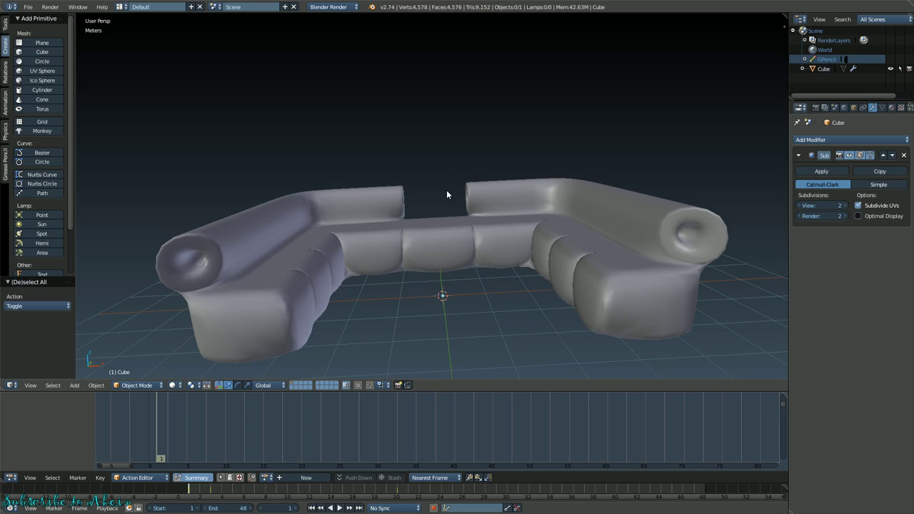
middle_click_drag(446, 190, 476, 187)
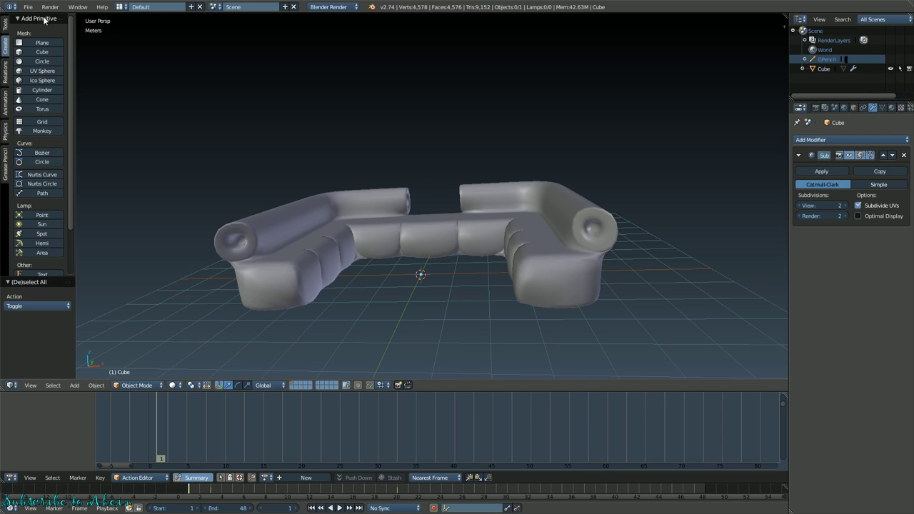
middle_click_drag(276, 141, 448, 171)
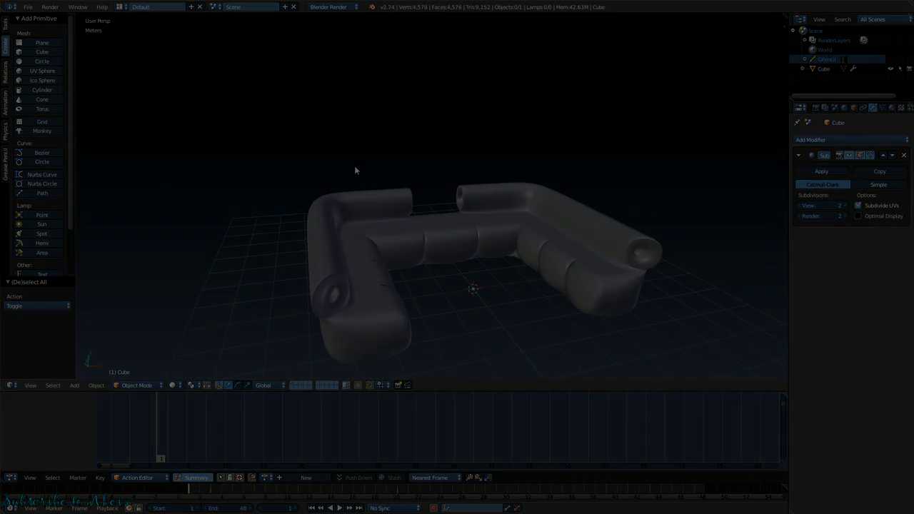